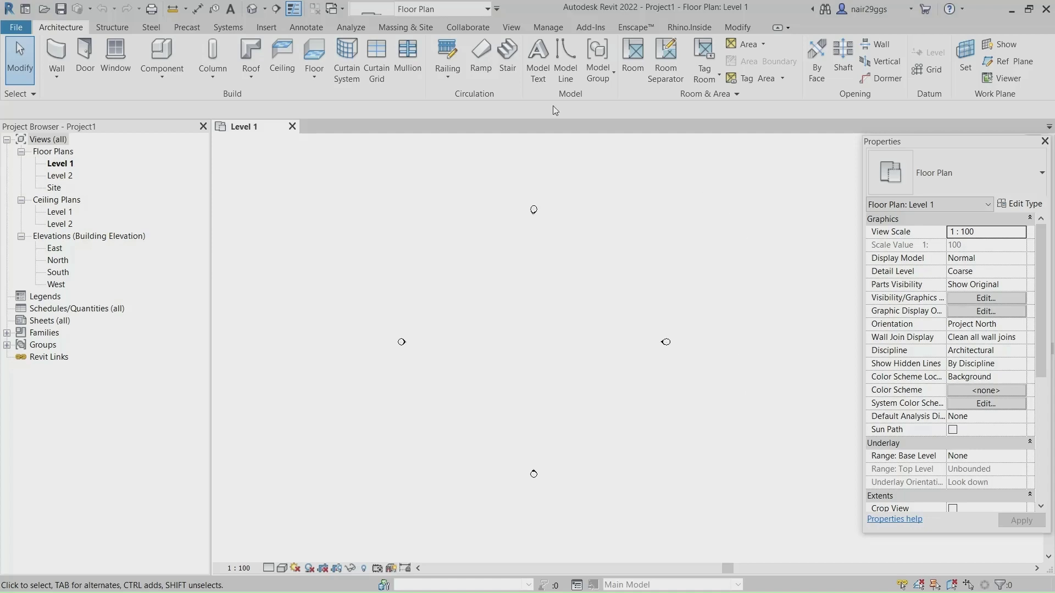
Step: Set the project's length units to centimeters with 0 decimal places
{"action": "left_click", "coordinate": [545, 28]}
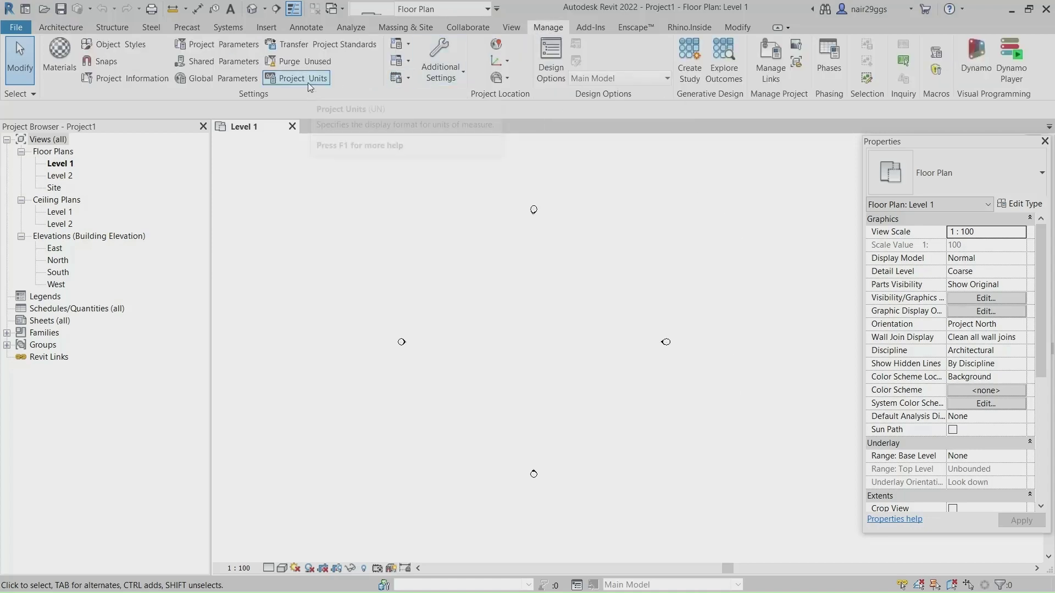
{"action": "left_click", "coordinate": [304, 80]}
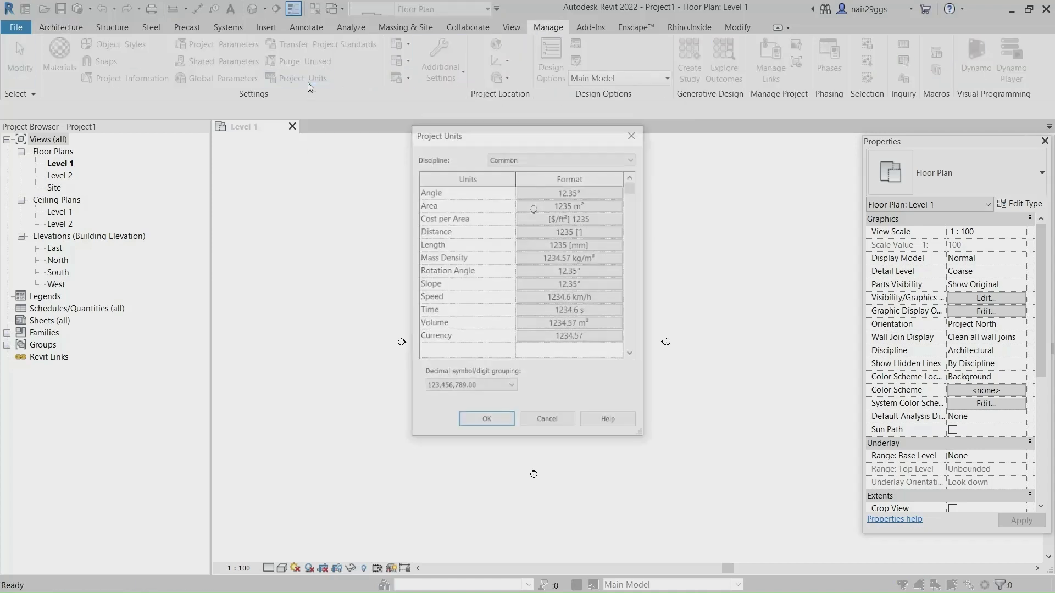
{"action": "left_click", "coordinate": [561, 246]}
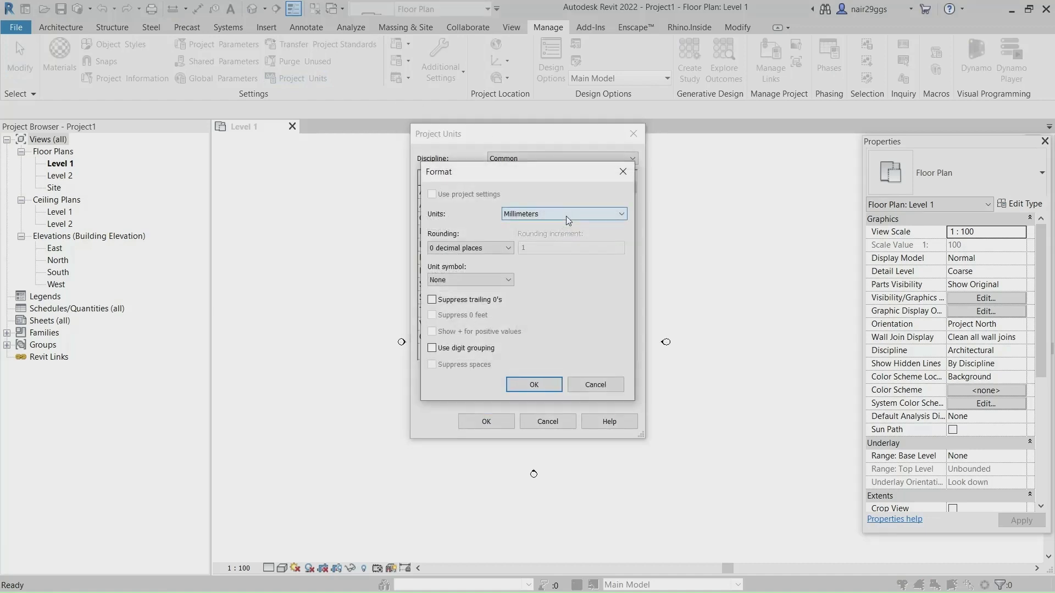
{"action": "left_click", "coordinate": [566, 216]}
{"action": "left_click", "coordinate": [560, 226]}
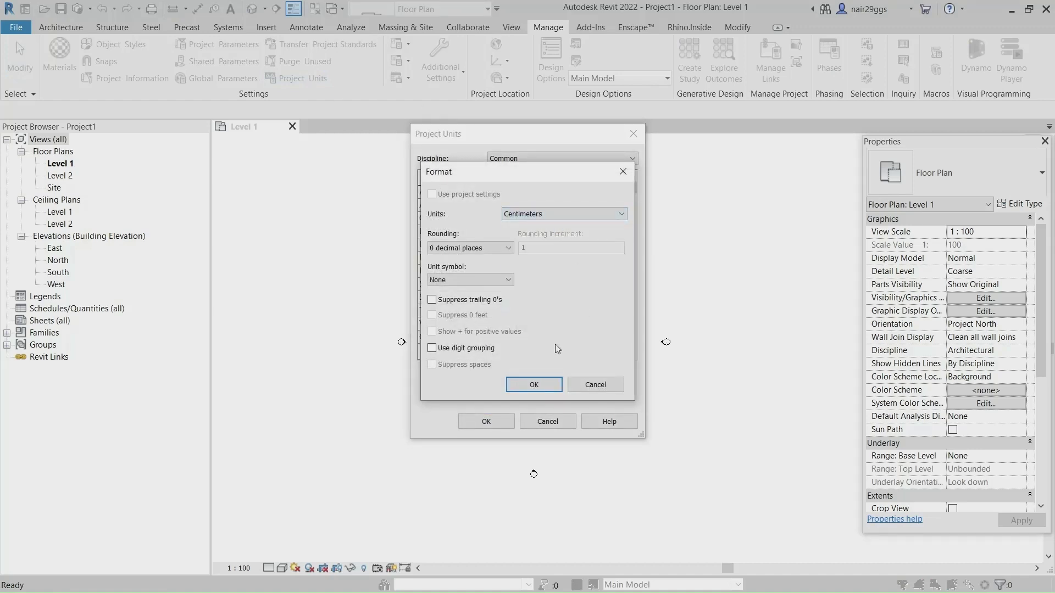
{"action": "left_click", "coordinate": [521, 386]}
{"action": "left_click", "coordinate": [486, 421]}
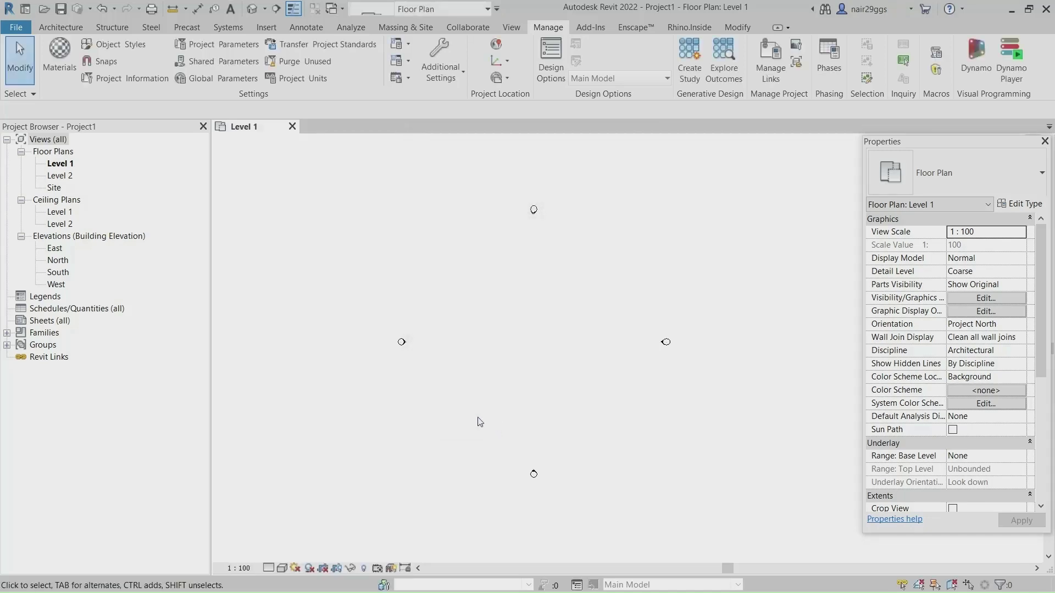
Step: Open the Site floor plan and close the Level 1 view
{"action": "middle_click_drag", "start_coordinate": [552, 353], "coordinate": [521, 376]}
{"action": "double_click", "coordinate": [55, 187]}
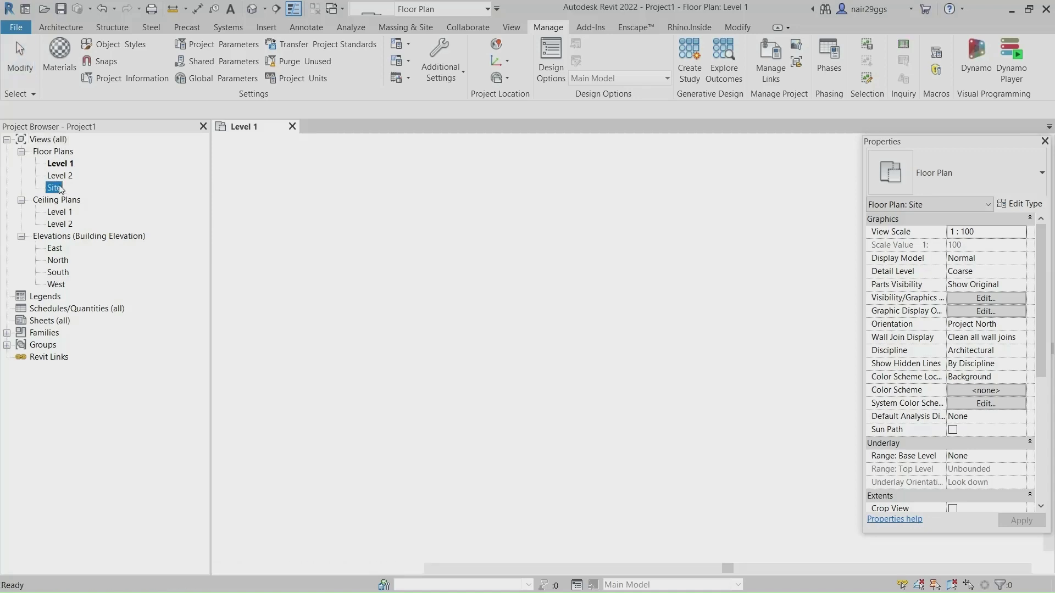
{"action": "left_click", "coordinate": [293, 127]}
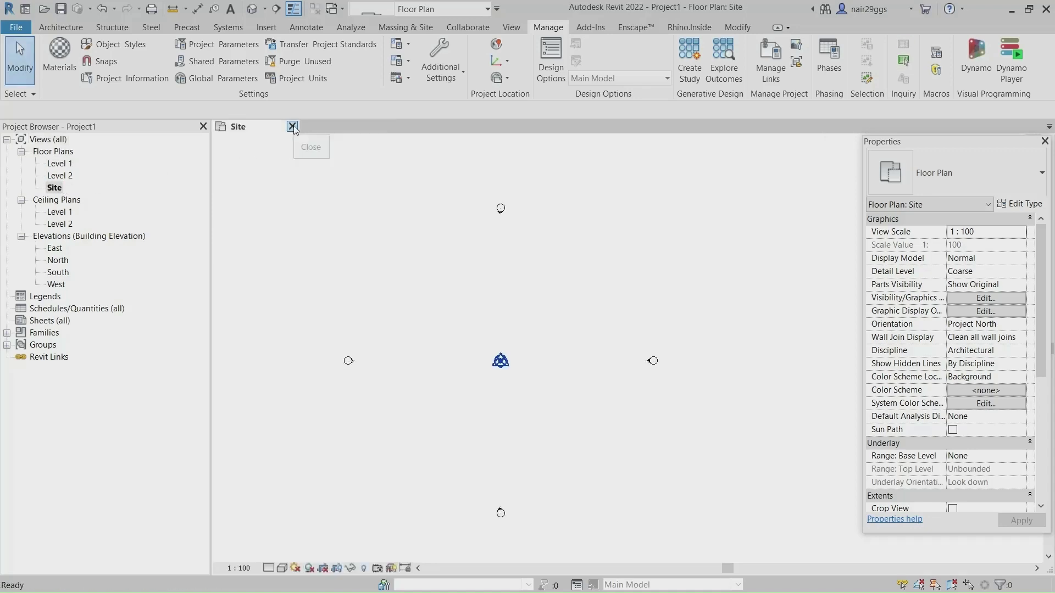
Step: In the North elevation, array Level 2 upward as 40 ungrouped items, with the spacing set to the 2nd item
{"action": "double_click", "coordinate": [66, 263]}
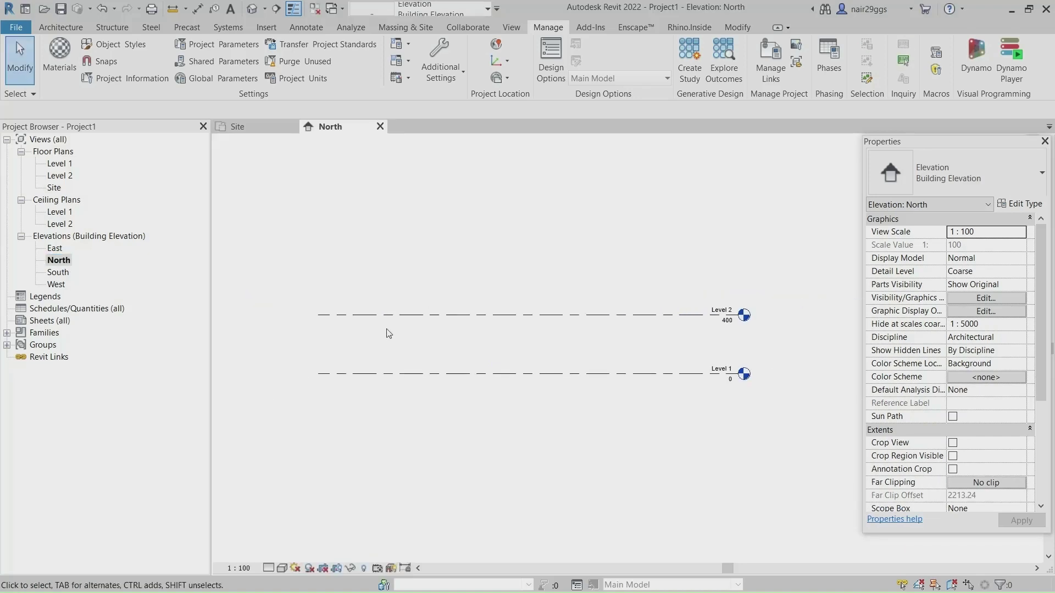
{"action": "left_click", "coordinate": [685, 316]}
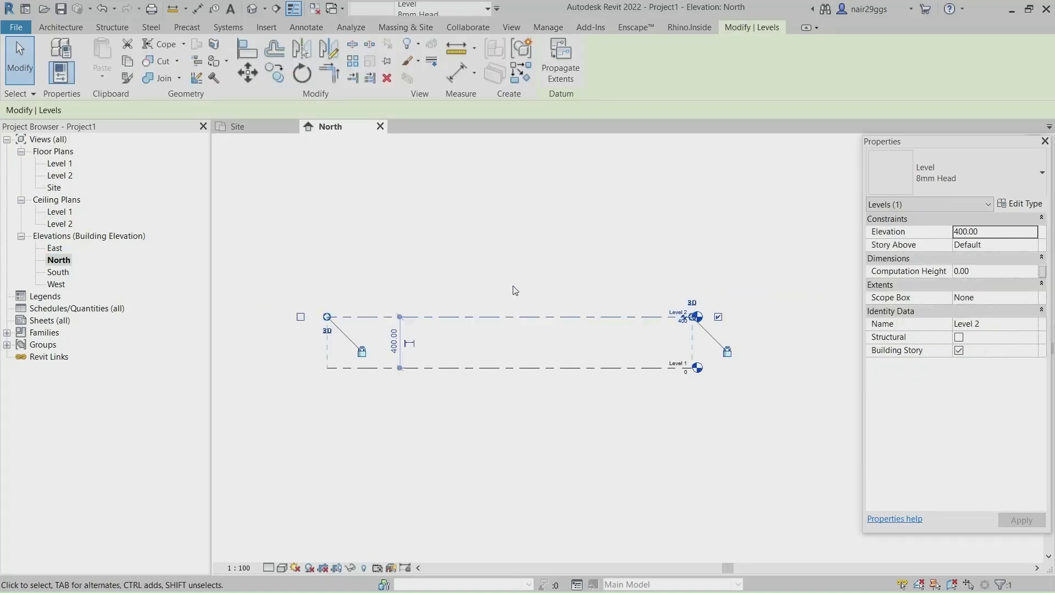
{"action": "left_click", "coordinate": [349, 64]}
{"action": "scroll", "coordinate": [420, 322], "scroll_direction": "down", "scroll_amount": 2}
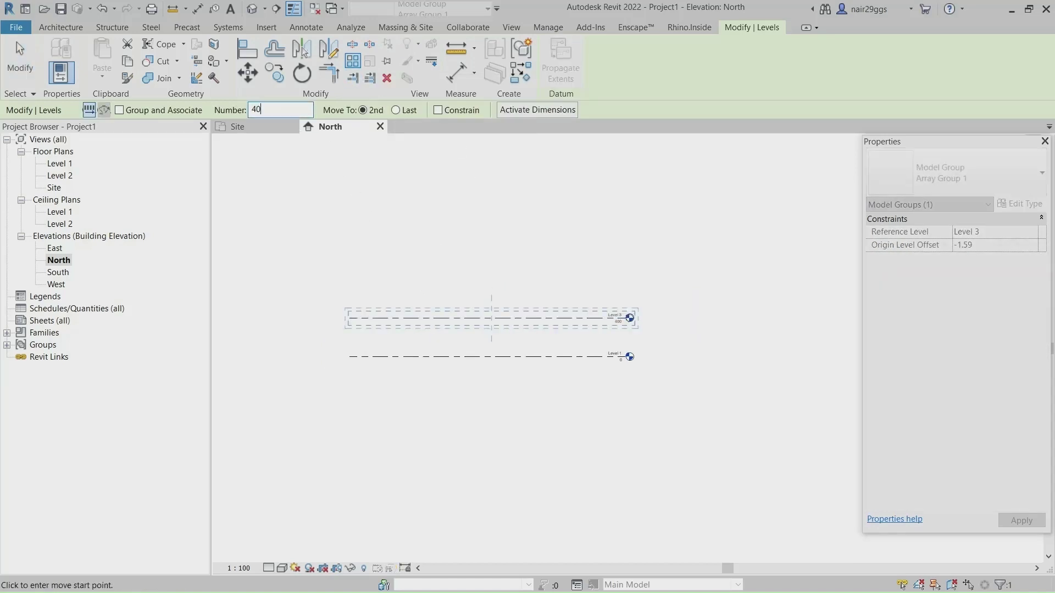
{"action": "left_click", "coordinate": [494, 318]}
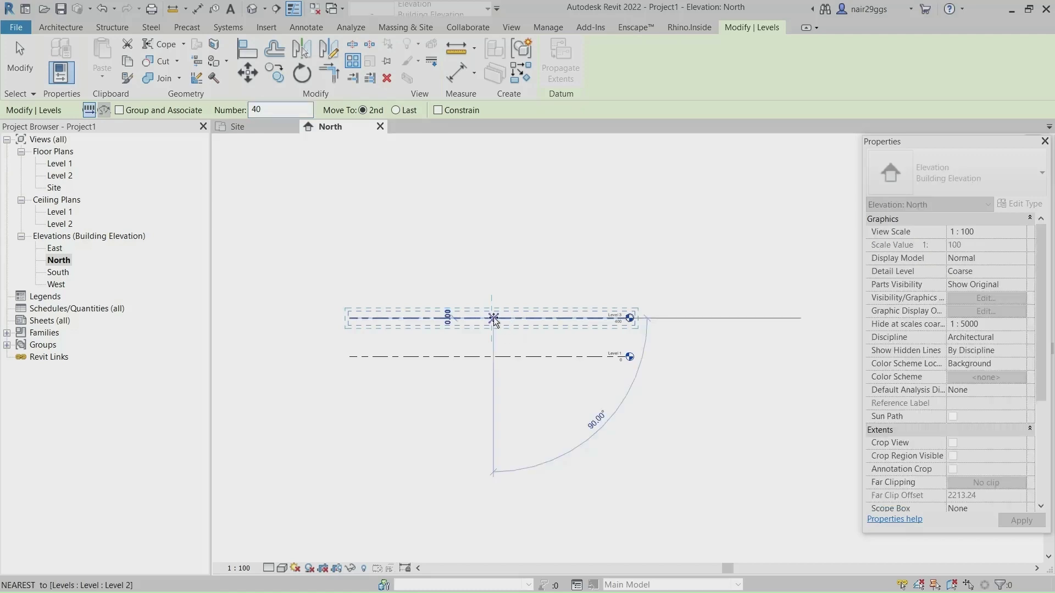
{"action": "left_click", "coordinate": [488, 274]}
{"action": "scroll", "coordinate": [474, 452], "scroll_direction": "down", "scroll_amount": 2}
{"action": "scroll", "coordinate": [473, 452], "scroll_direction": "down", "scroll_amount": 6}
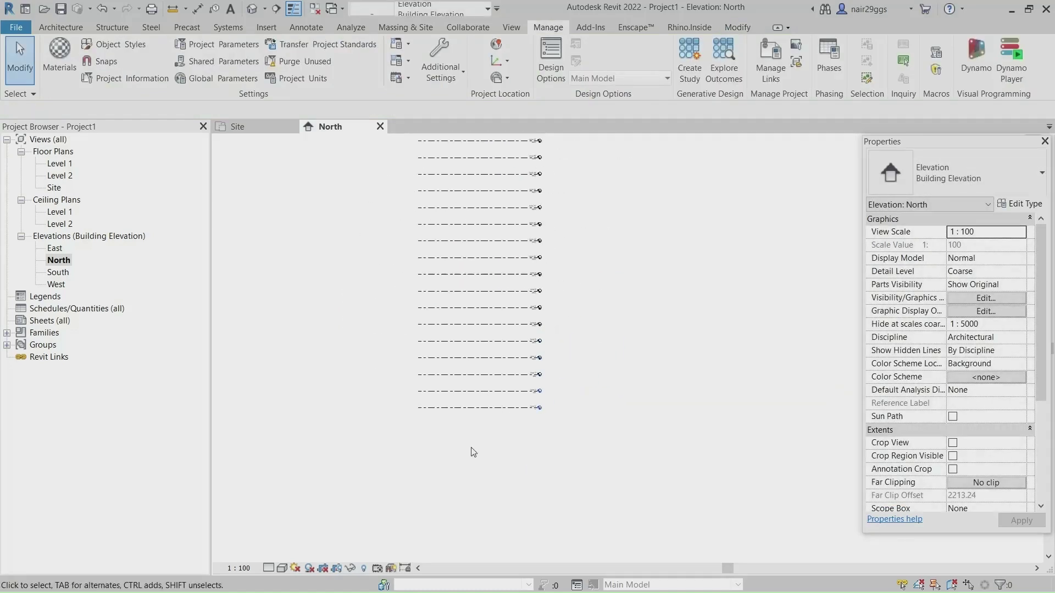
{"action": "scroll", "coordinate": [490, 382], "scroll_direction": "up", "scroll_amount": 1}
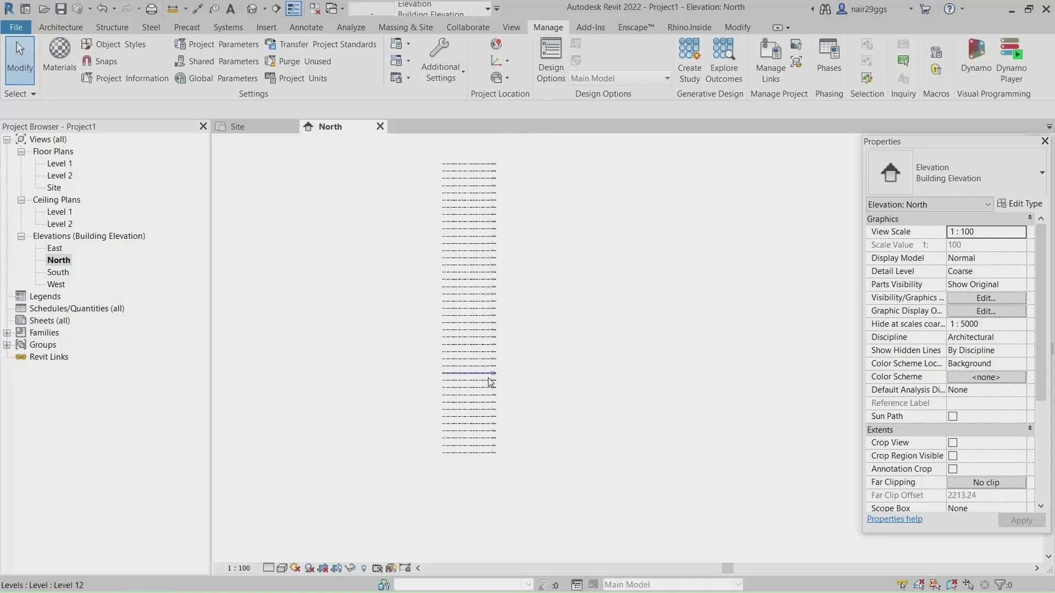
{"action": "scroll", "coordinate": [481, 308], "scroll_direction": "up", "scroll_amount": 1}
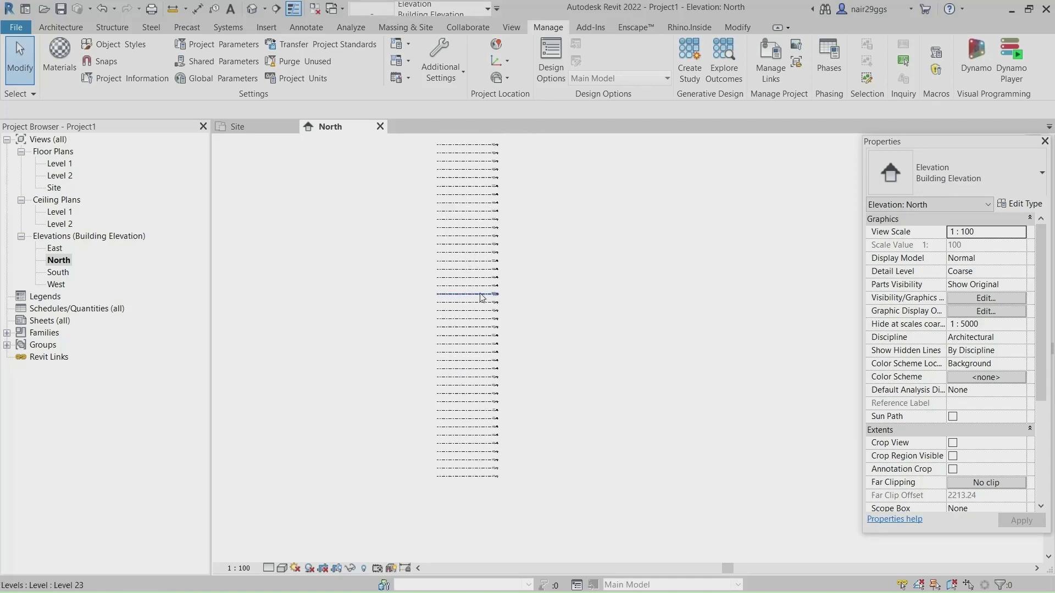
Step: Create floor plan views for Level 3 through Level 41 without duplicating existing views
{"action": "left_click", "coordinate": [506, 27]}
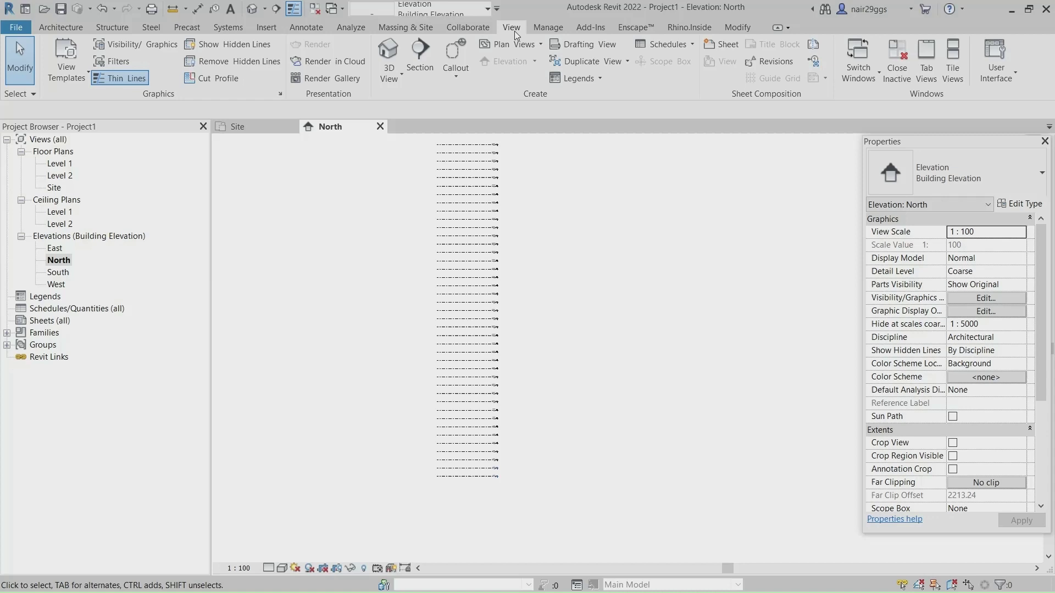
{"action": "left_click", "coordinate": [506, 44]}
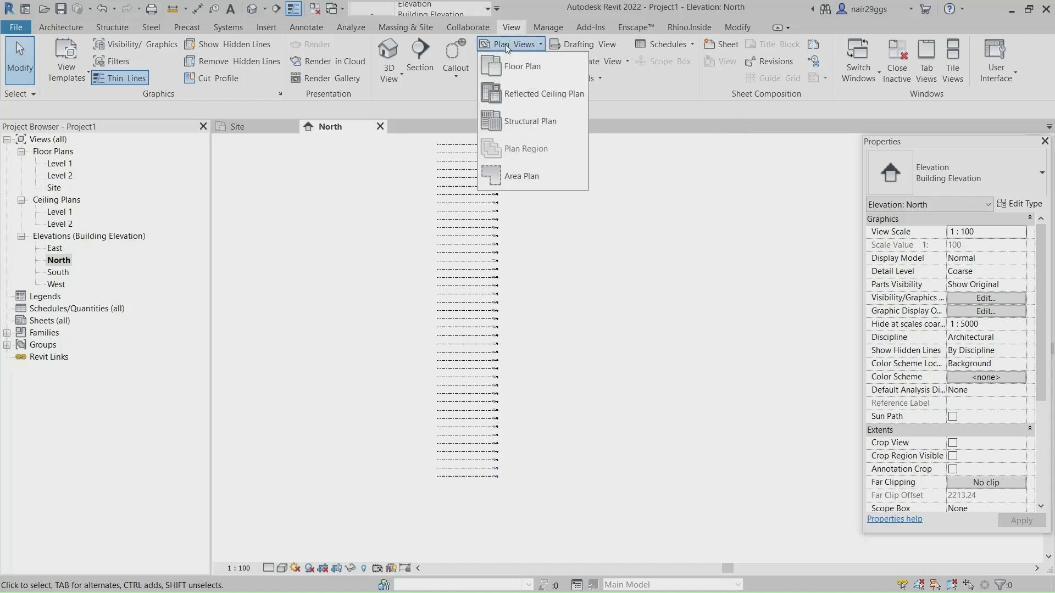
{"action": "left_click", "coordinate": [521, 67]}
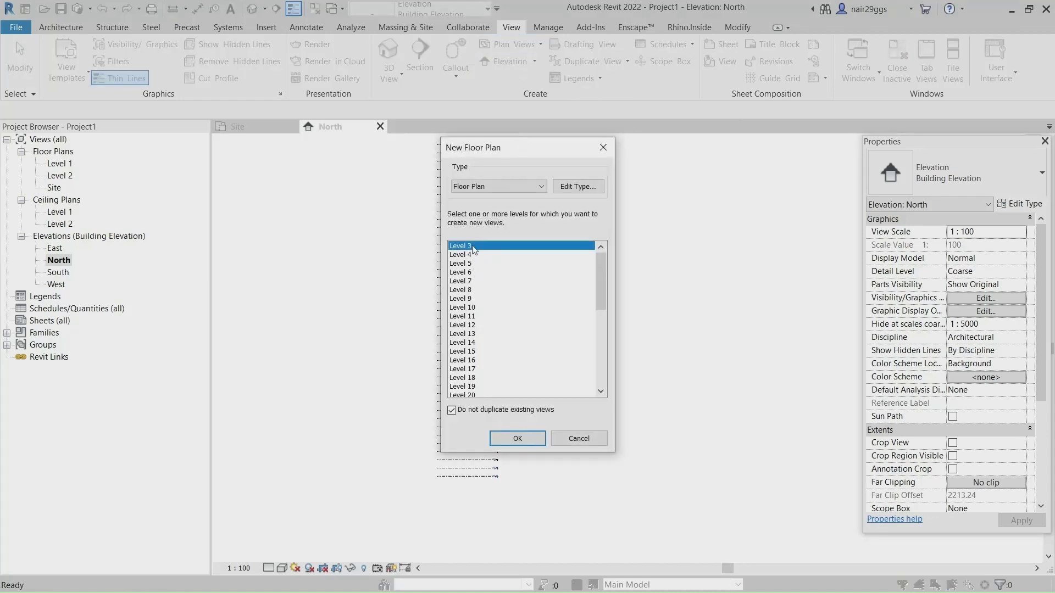
{"action": "scroll", "coordinate": [478, 285], "scroll_direction": "down", "scroll_amount": 7}
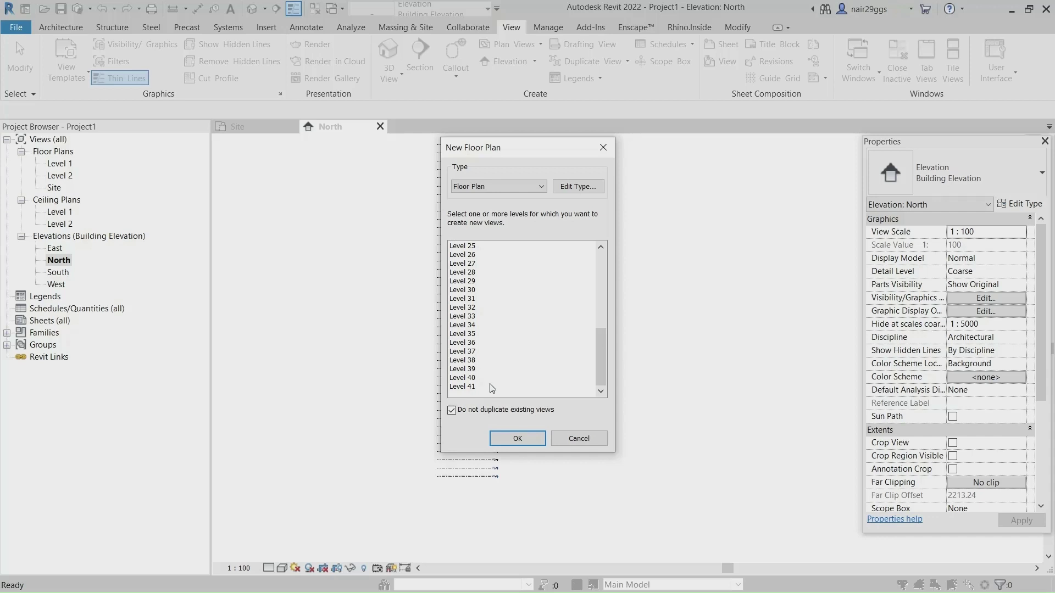
{"action": "left_click", "coordinate": [491, 386], "text": "shift"}
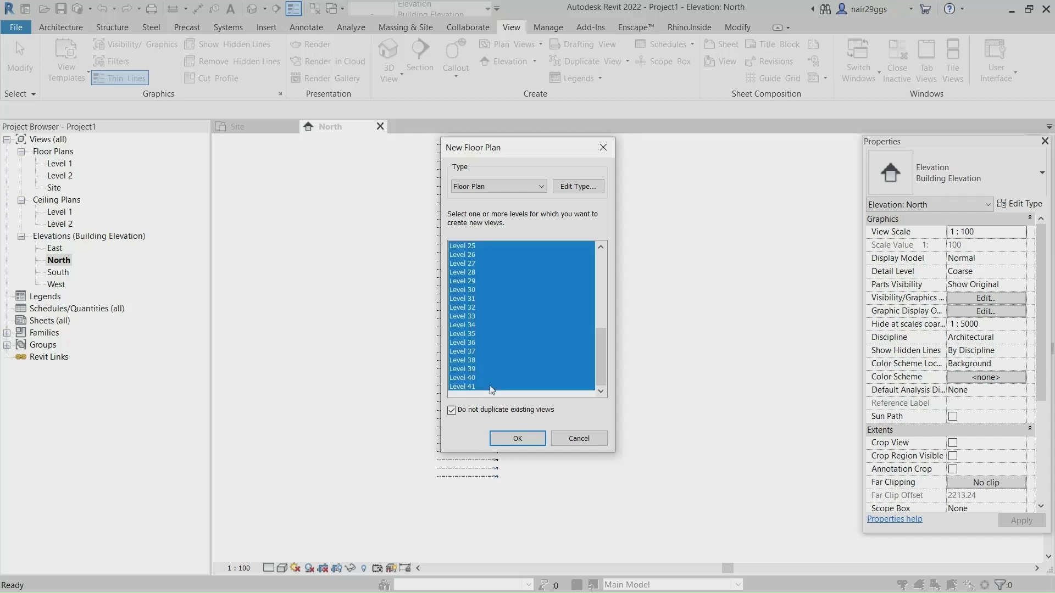
{"action": "left_click", "coordinate": [520, 439]}
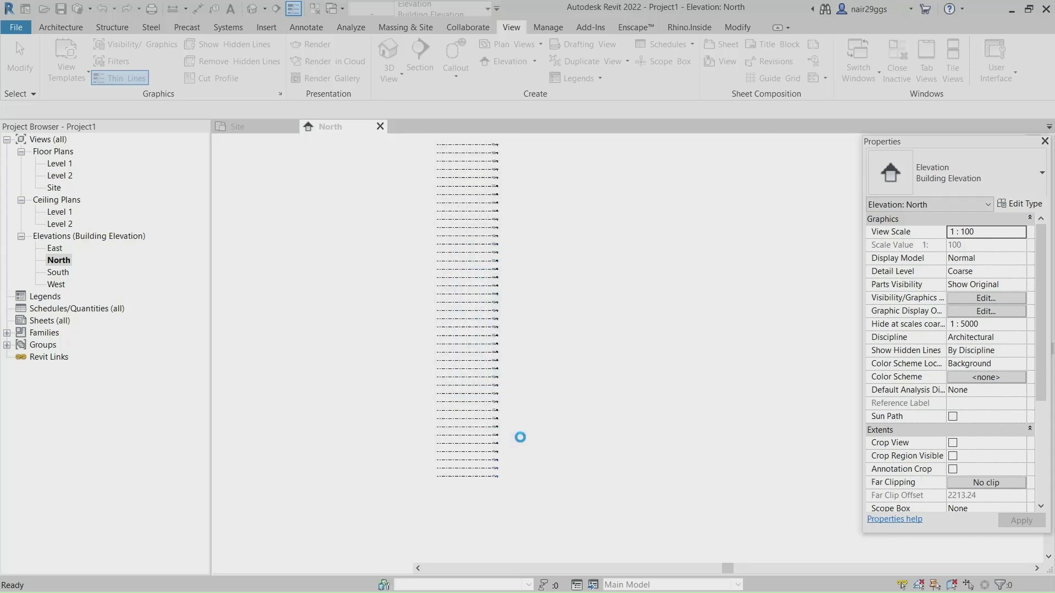
{"action": "scroll", "coordinate": [63, 237], "scroll_direction": "down", "scroll_amount": 6}
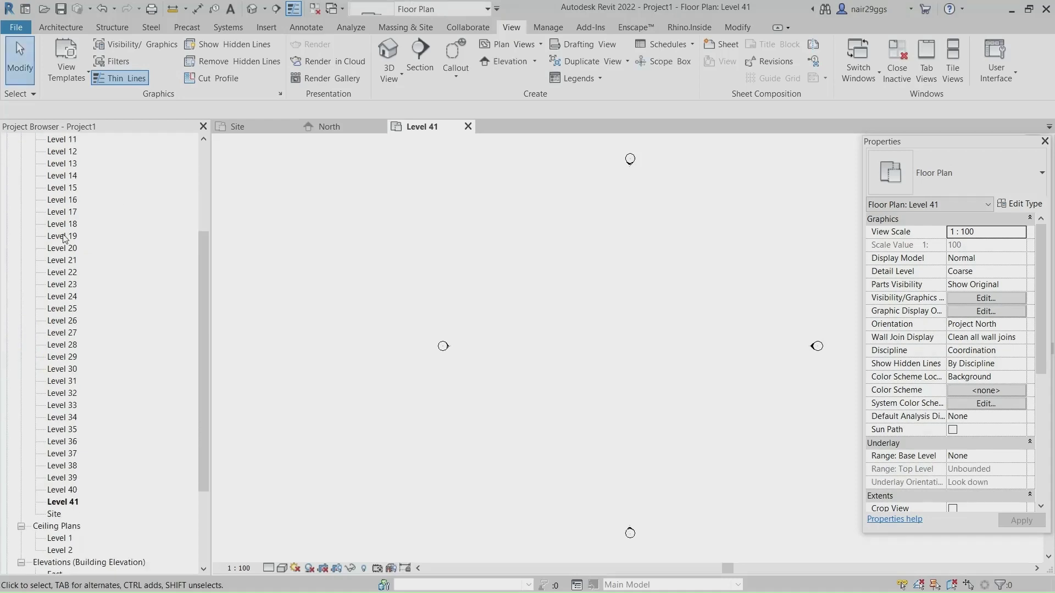
{"action": "scroll", "coordinate": [63, 238], "scroll_direction": "up", "scroll_amount": 5}
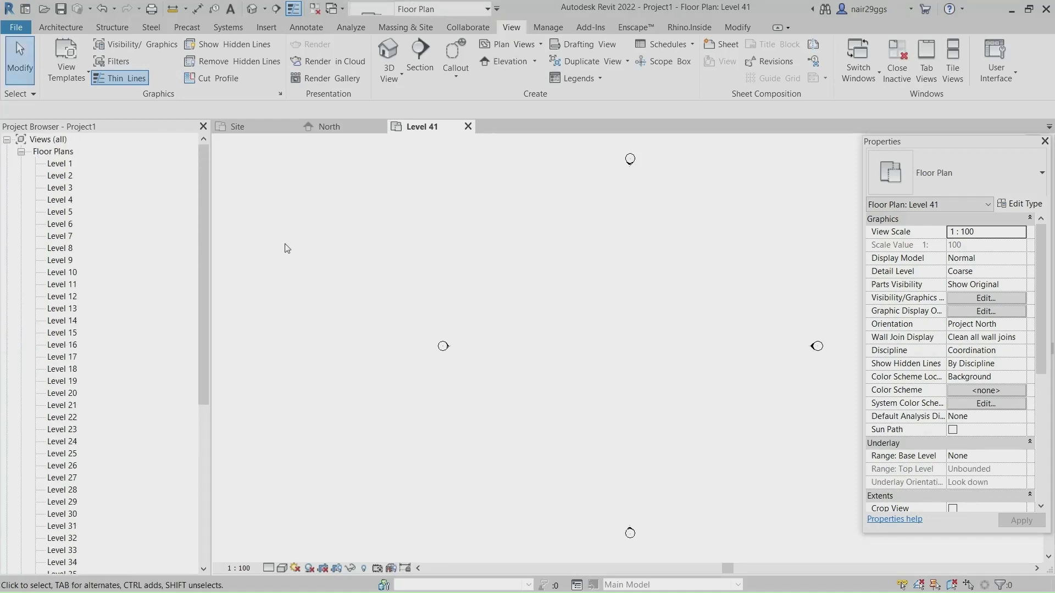
Step: Start an in-place conceptual mass named Mass 1
{"action": "left_click", "coordinate": [416, 29]}
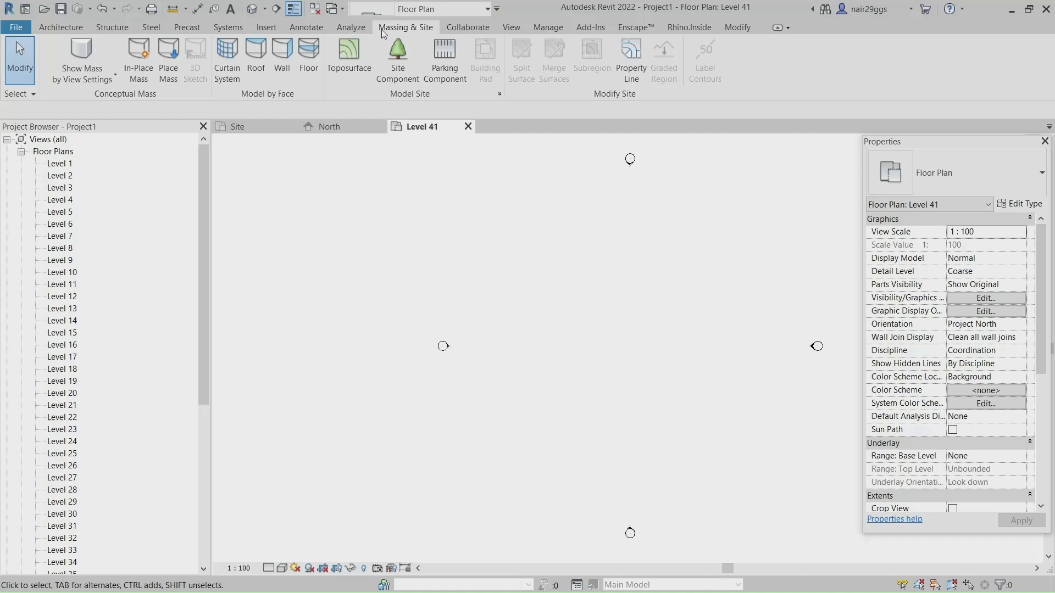
{"action": "left_click", "coordinate": [140, 53]}
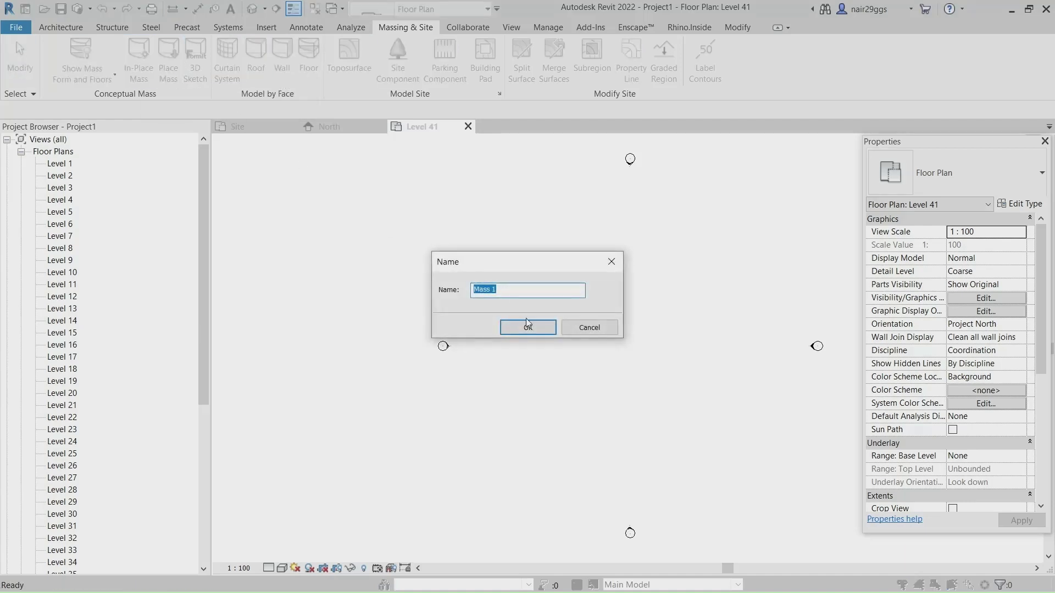
{"action": "left_click", "coordinate": [527, 325]}
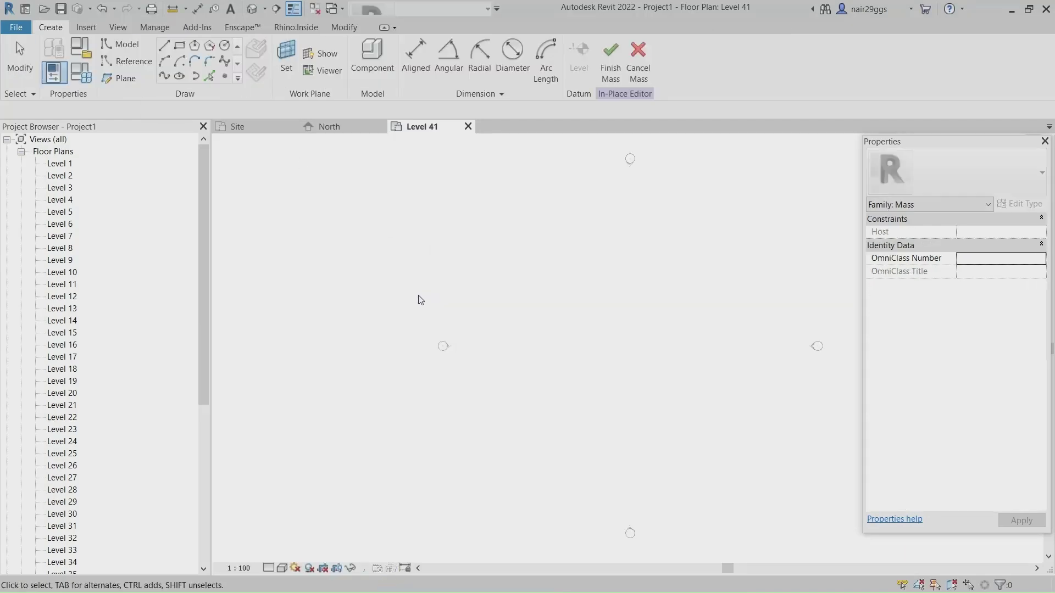
Step: In the Site plan, draw a model-line circle of radius 3000 cm centred on the project base point
{"action": "left_click", "coordinate": [257, 136]}
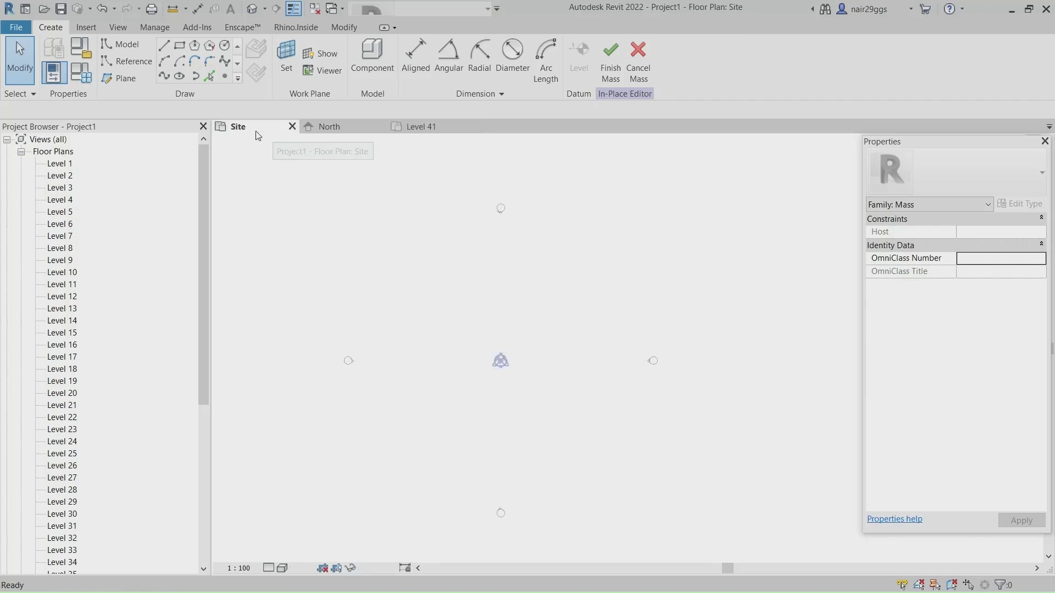
{"action": "scroll", "coordinate": [525, 309], "scroll_direction": "down", "scroll_amount": 1}
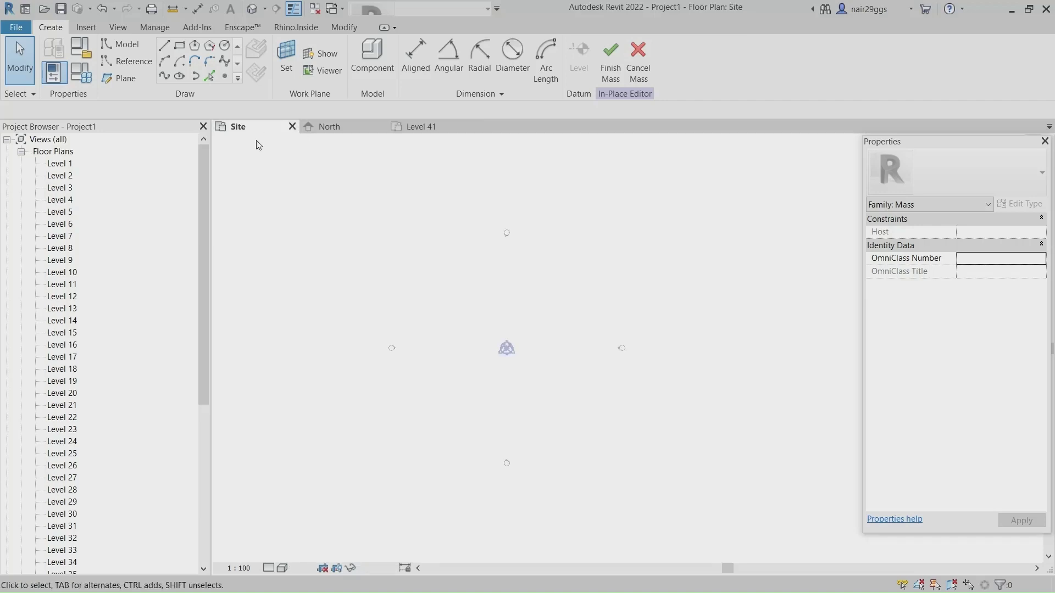
{"action": "left_click", "coordinate": [225, 47]}
{"action": "left_click", "coordinate": [506, 348]}
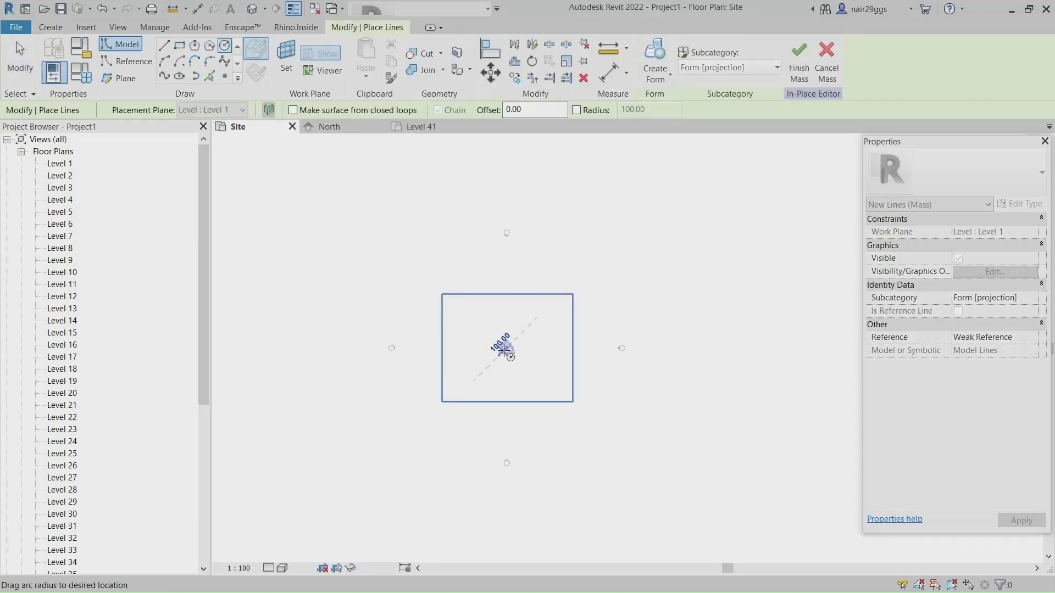
{"action": "type", "text": "30"}
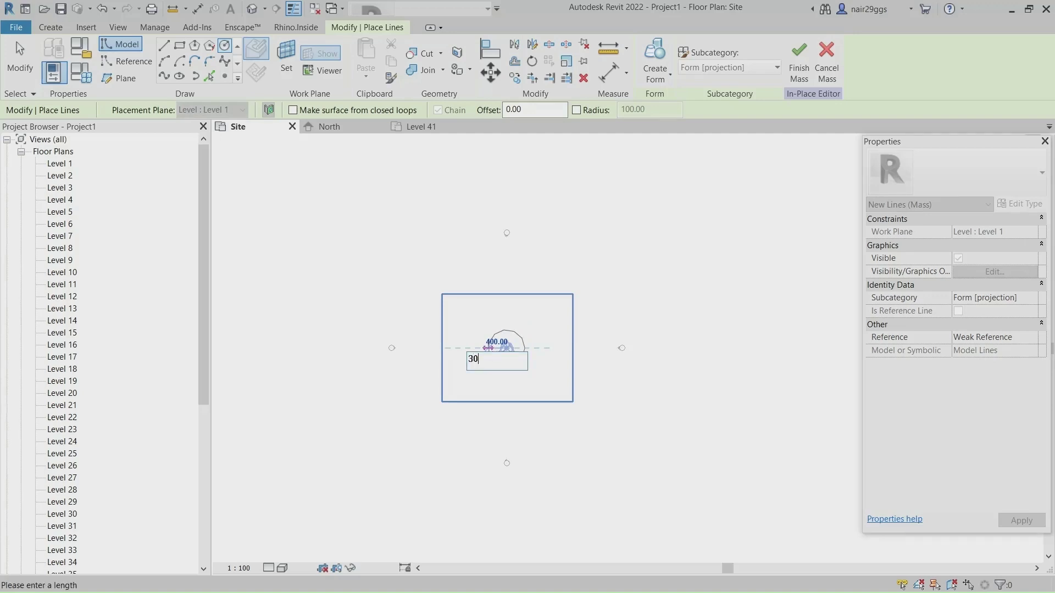
{"action": "type", "text": "00"}
{"action": "key", "text": "Return"}
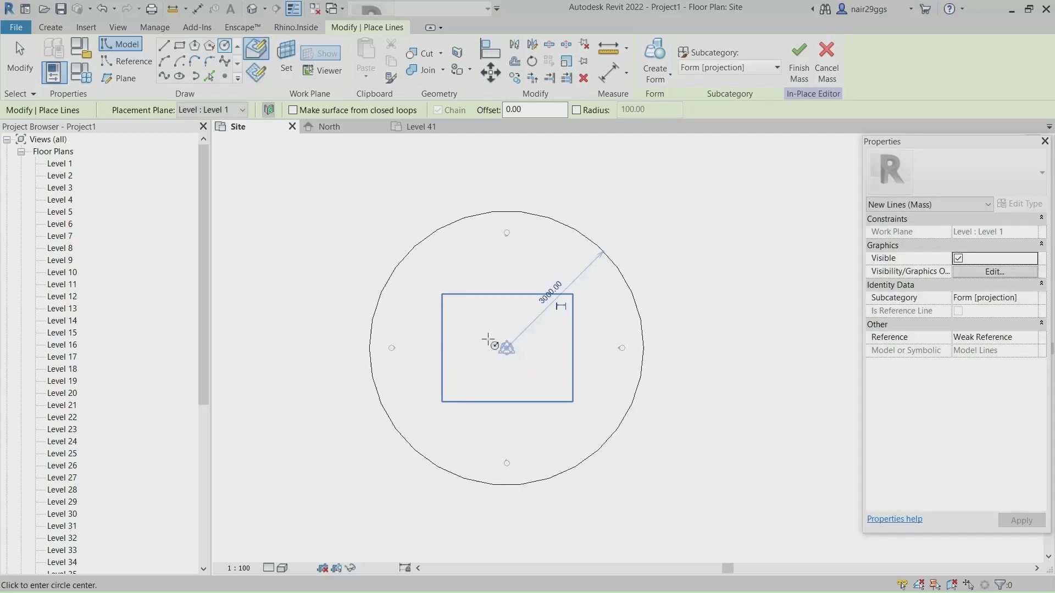
{"action": "scroll", "coordinate": [511, 363], "scroll_direction": "up", "scroll_amount": 1}
{"action": "scroll", "coordinate": [511, 363], "scroll_direction": "up", "scroll_amount": 1}
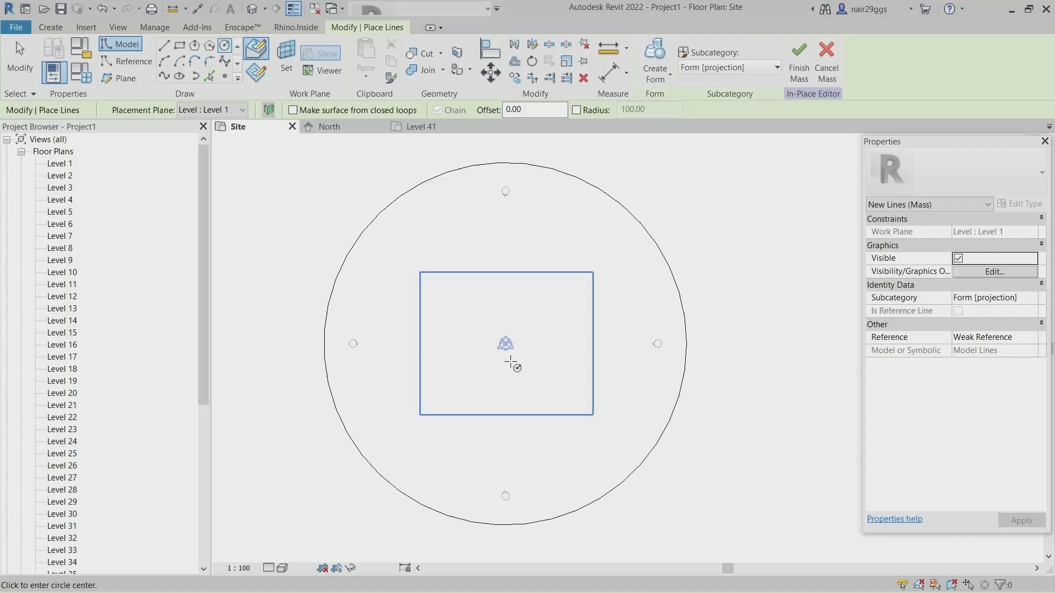
{"action": "key", "text": "Escape"}
{"action": "key", "text": "Escape"}
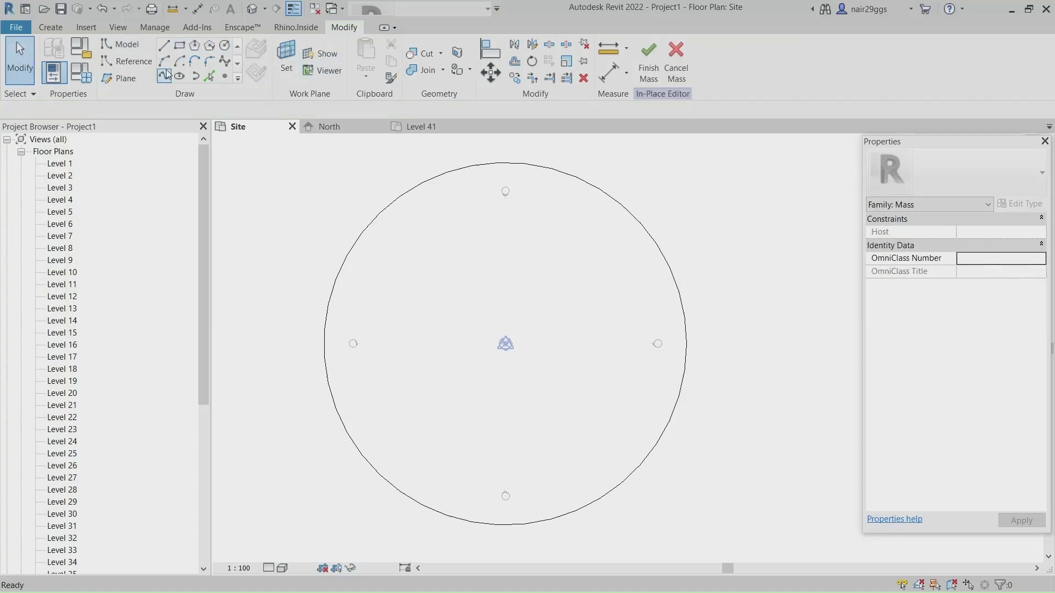
Step: Draw a wavy model-line spline with six control points across the circle's upper half, starting and ending on the circle
{"action": "left_click", "coordinate": [165, 76]}
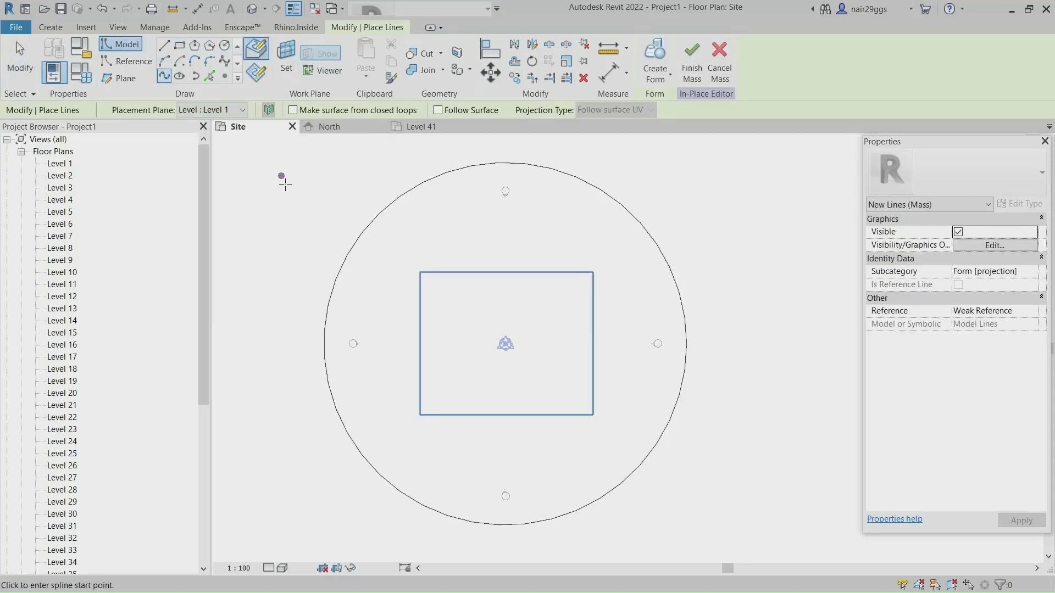
{"action": "left_click", "coordinate": [328, 306]}
{"action": "left_click", "coordinate": [401, 278]}
{"action": "left_click", "coordinate": [462, 269]}
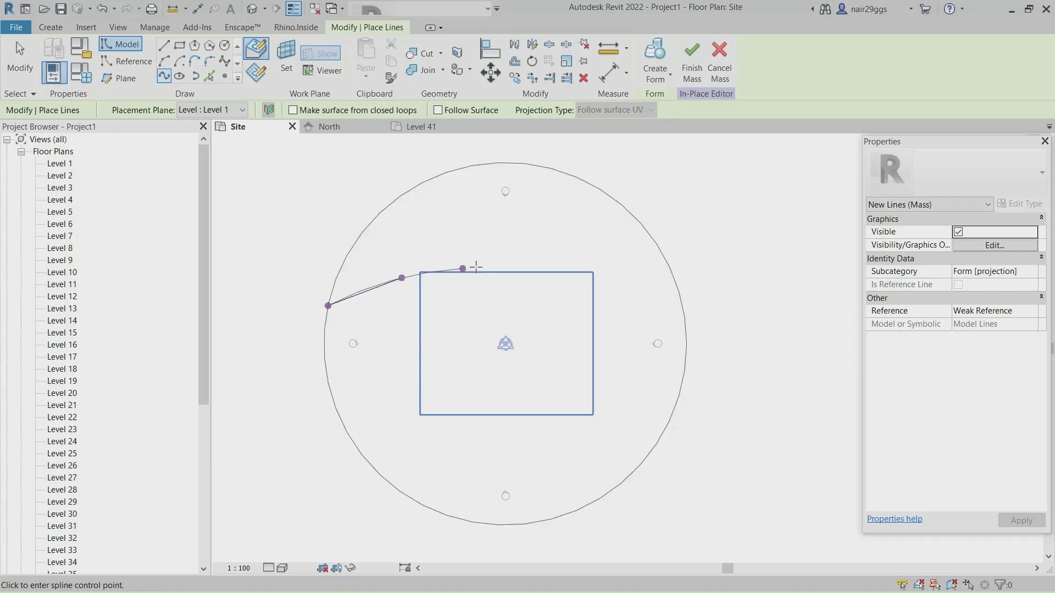
{"action": "left_click", "coordinate": [481, 268]}
{"action": "left_click", "coordinate": [544, 300]}
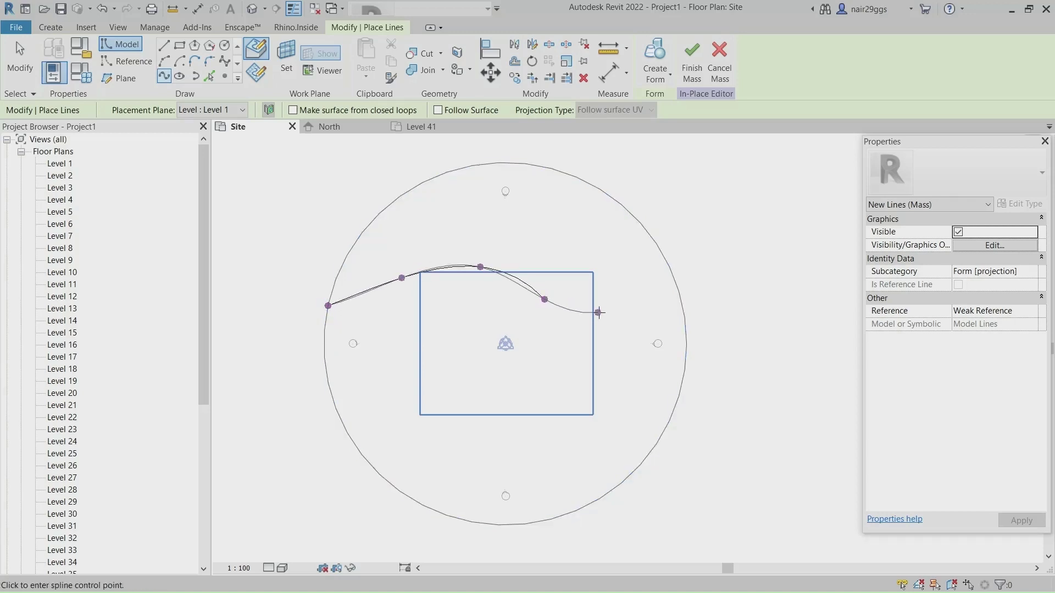
{"action": "left_click", "coordinate": [613, 309]}
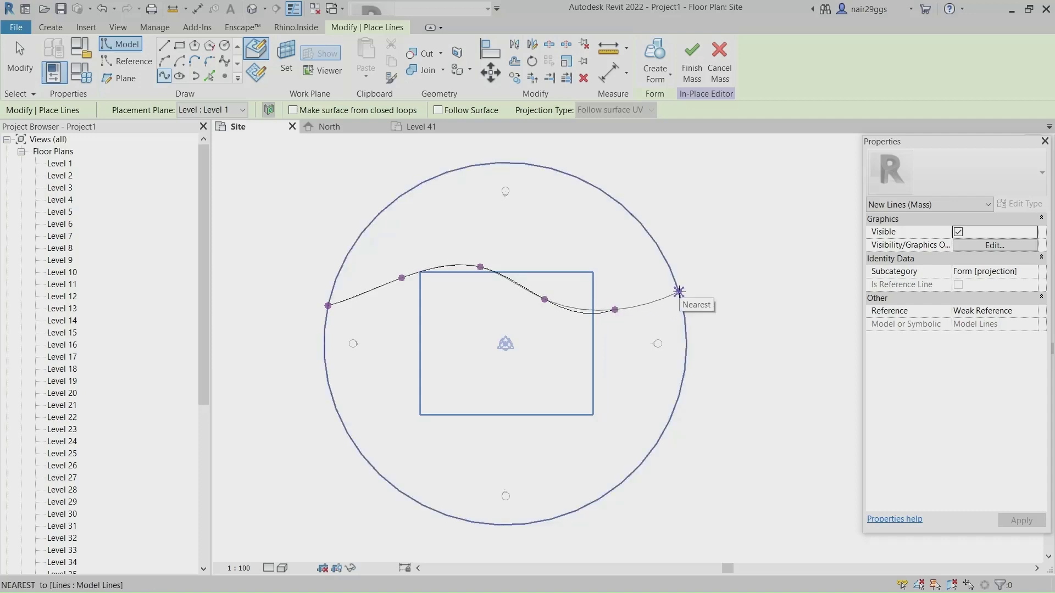
{"action": "left_click", "coordinate": [679, 292]}
{"action": "key", "text": "Escape"}
Step: Move the spline's second control point from the west end slightly upward to adjust the curve
{"action": "scroll", "coordinate": [408, 297], "scroll_direction": "up", "scroll_amount": 2}
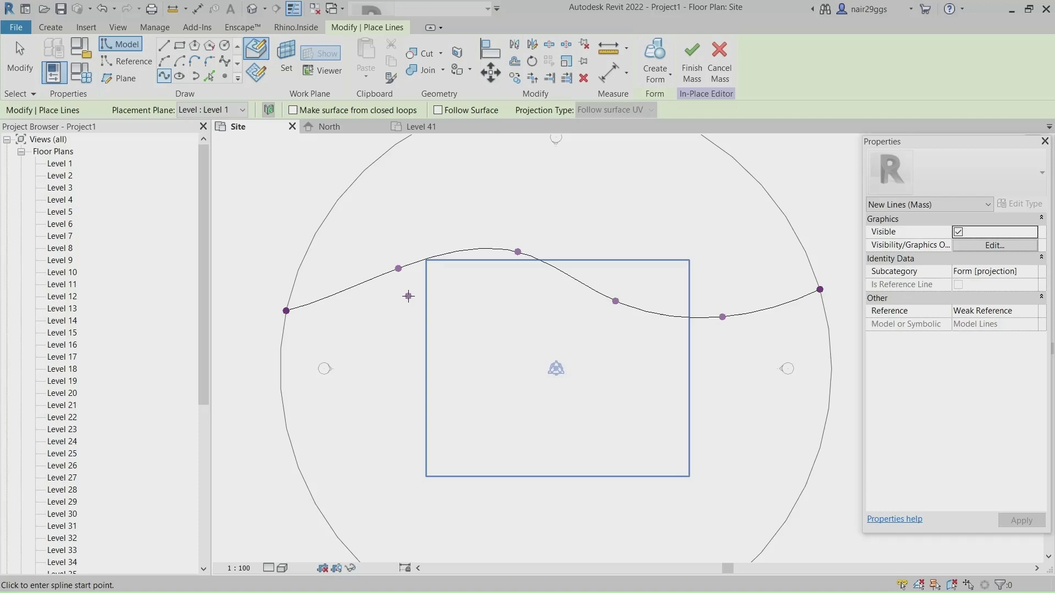
{"action": "key", "text": "Escape"}
{"action": "left_click", "coordinate": [399, 270]}
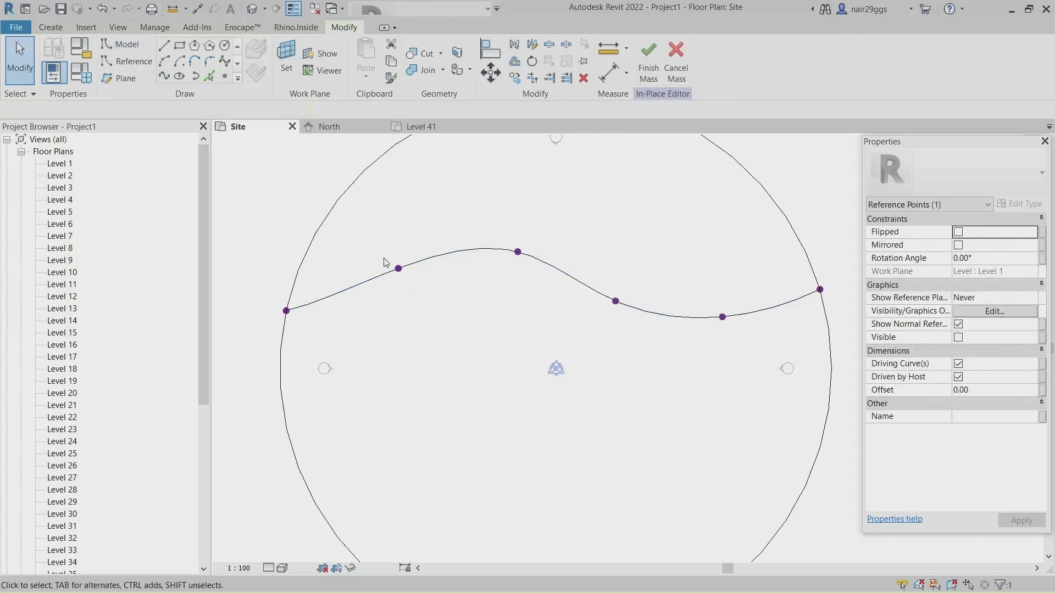
{"action": "left_click_drag", "start_coordinate": [377, 236], "coordinate": [417, 306]}
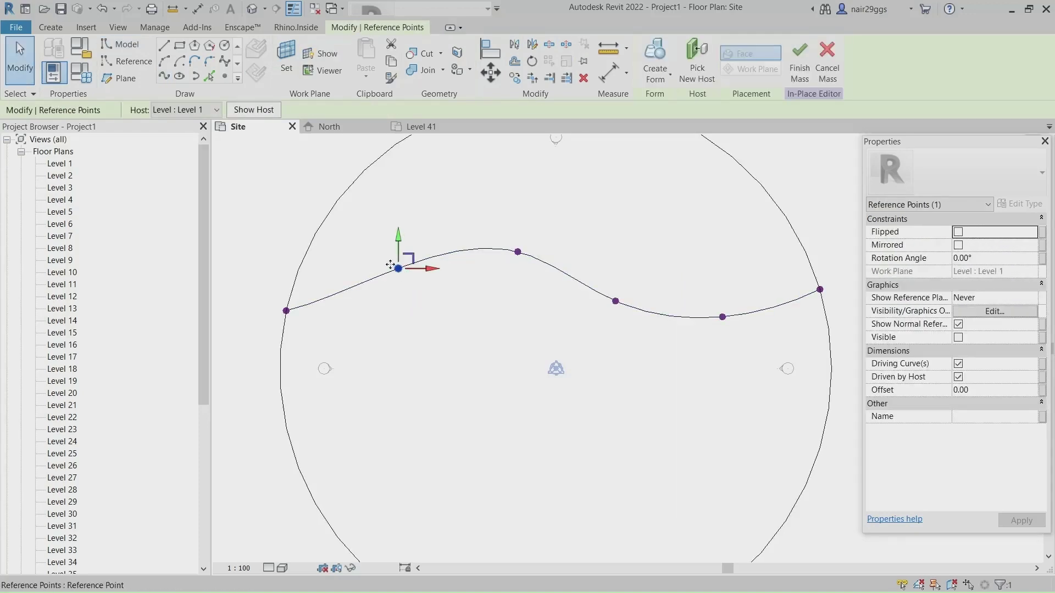
{"action": "mouse_move", "coordinate": [388, 261]}
{"action": "left_mouse_down"}
{"action": "mouse_move", "coordinate": [396, 246]}
{"action": "mouse_move", "coordinate": [400, 263]}
{"action": "left_mouse_up"}
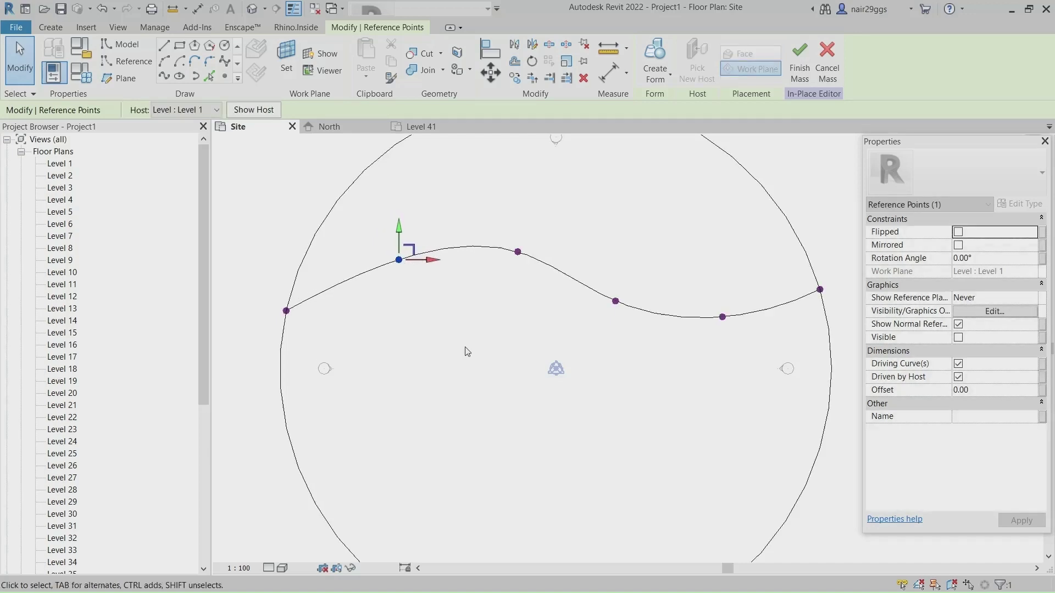
{"action": "key", "text": "Escape"}
Step: Mirror a copy of the spline about a horizontal axis through the project base point
{"action": "scroll", "coordinate": [478, 295], "scroll_direction": "down", "scroll_amount": 2}
{"action": "scroll", "coordinate": [567, 317], "scroll_direction": "up", "scroll_amount": 1}
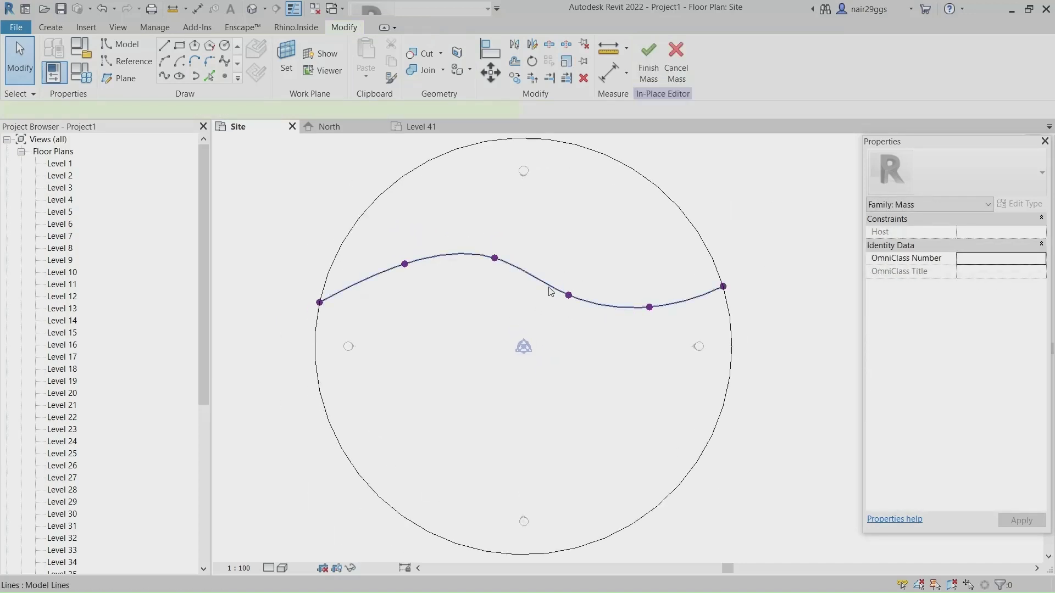
{"action": "left_click", "coordinate": [551, 292]}
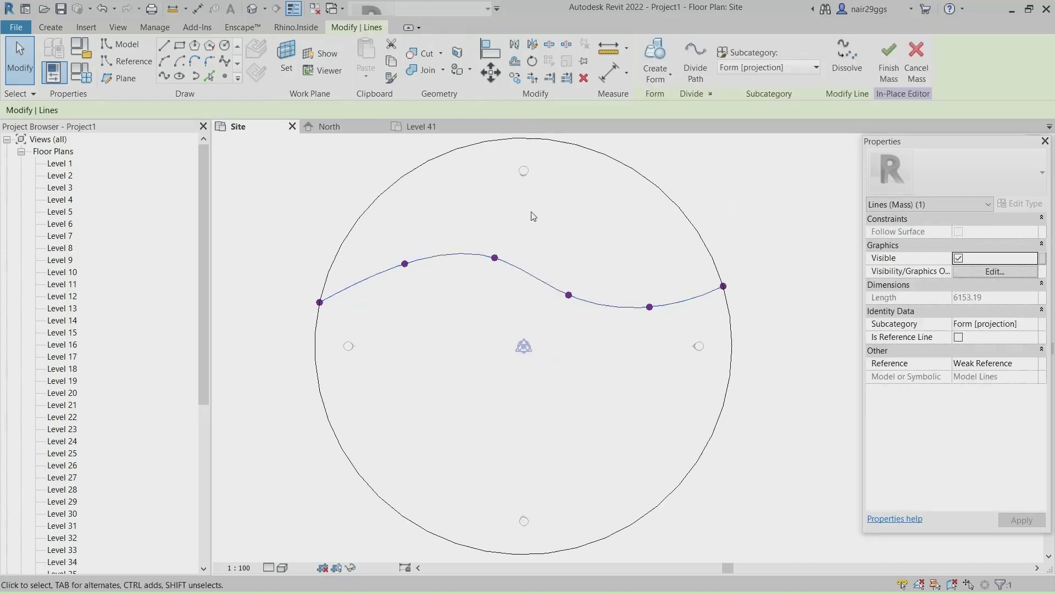
{"action": "left_click", "coordinate": [532, 44]}
{"action": "left_click", "coordinate": [523, 346]}
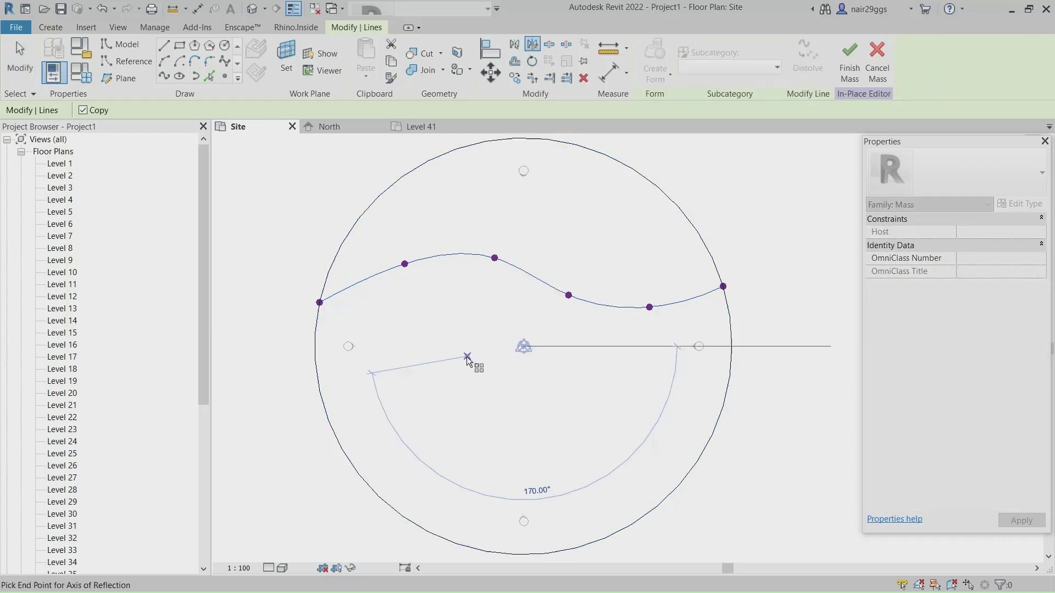
{"action": "left_click", "coordinate": [440, 347]}
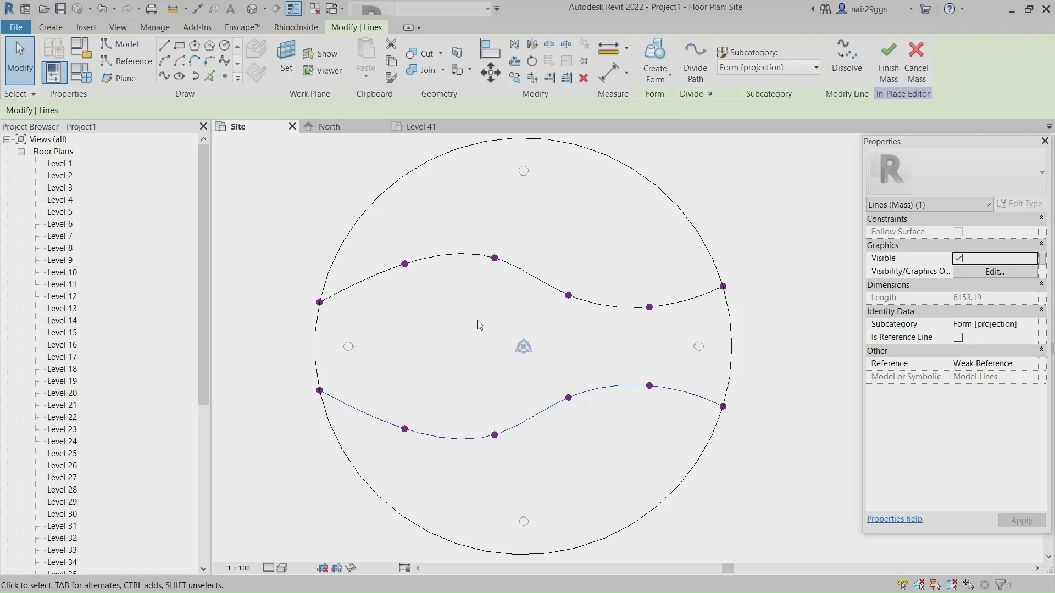
Step: Mirror a copy of the lower spline about a vertical axis through the base point, and delete the lower spline it was made from
{"action": "left_click", "coordinate": [531, 44]}
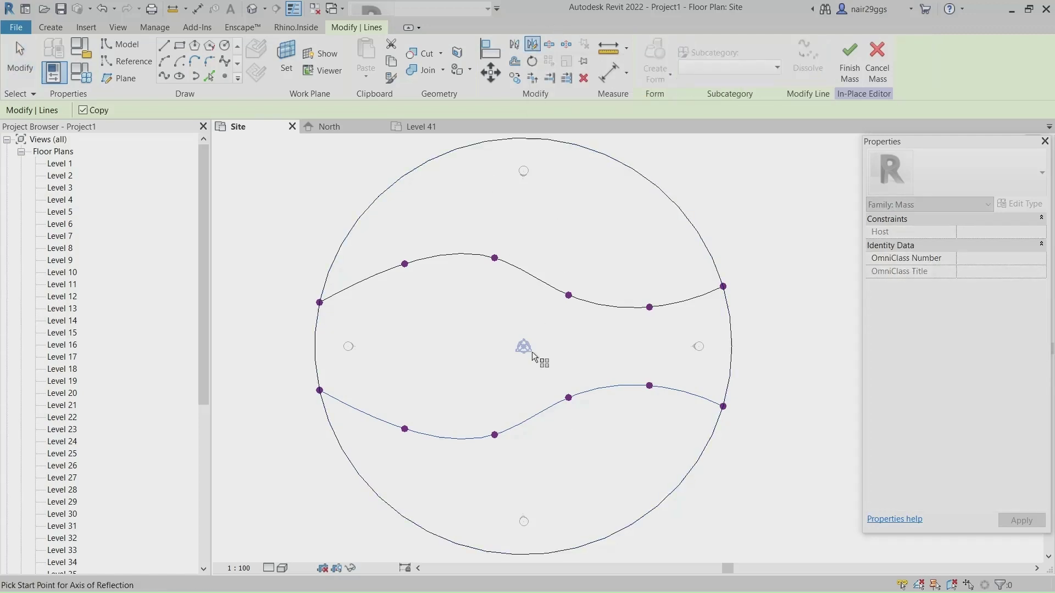
{"action": "left_click", "coordinate": [524, 346]}
{"action": "left_click", "coordinate": [520, 374]}
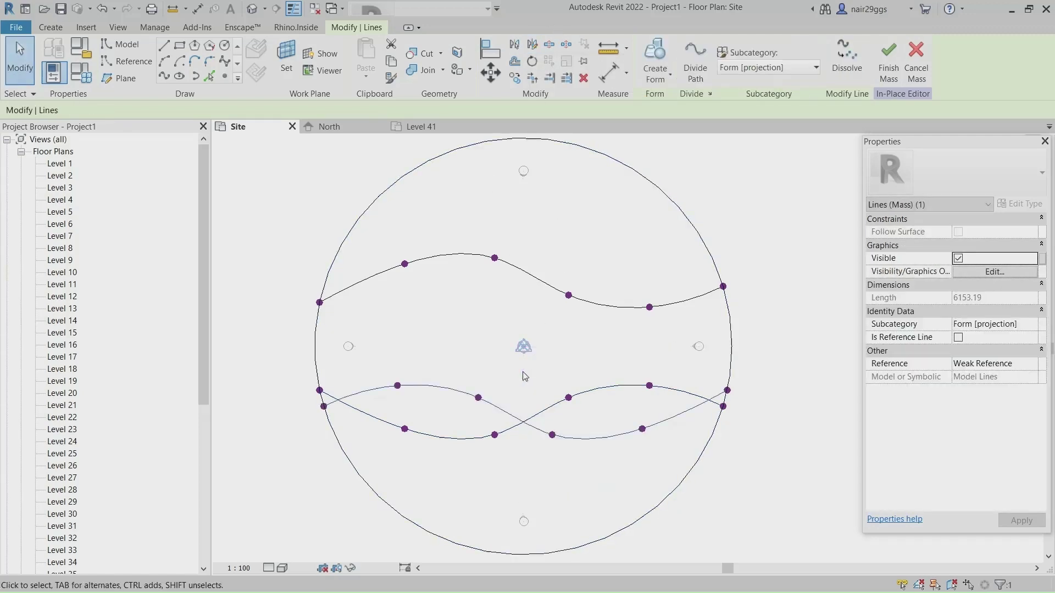
{"action": "left_click", "coordinate": [547, 397]}
{"action": "left_click", "coordinate": [551, 406]}
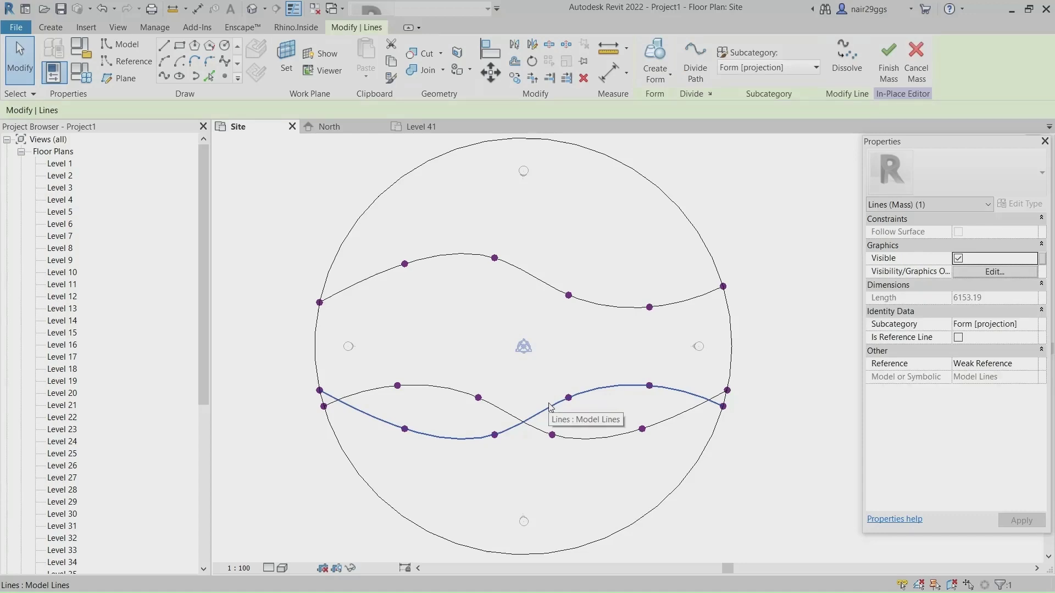
{"action": "key", "text": "Delete"}
{"action": "scroll", "coordinate": [446, 209], "scroll_direction": "down", "scroll_amount": 1}
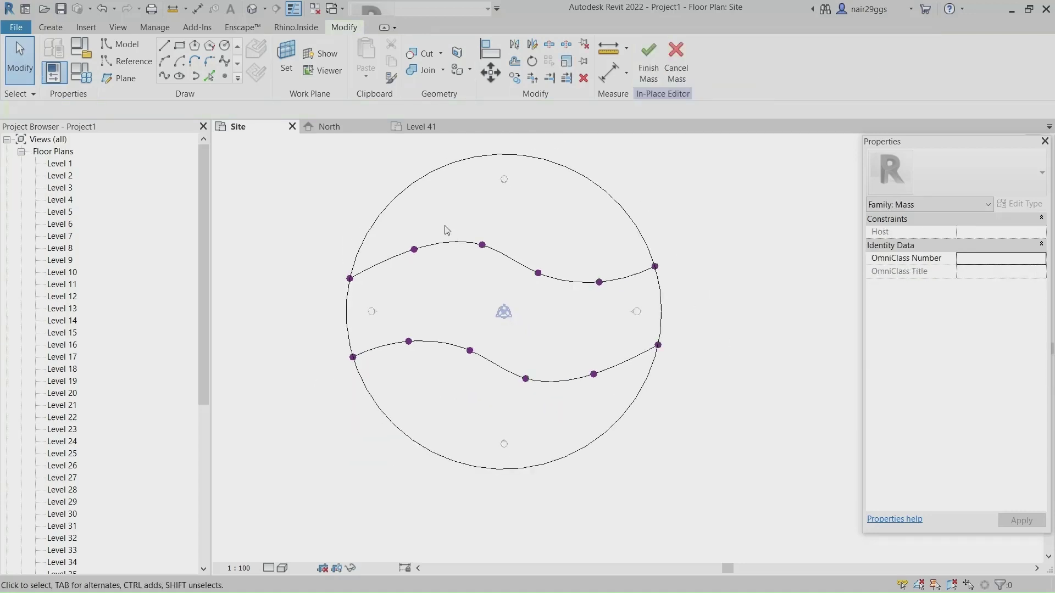
Step: Move the upper spline 200 cm straight down toward the circle's centre
{"action": "scroll", "coordinate": [445, 256], "scroll_direction": "up", "scroll_amount": 1}
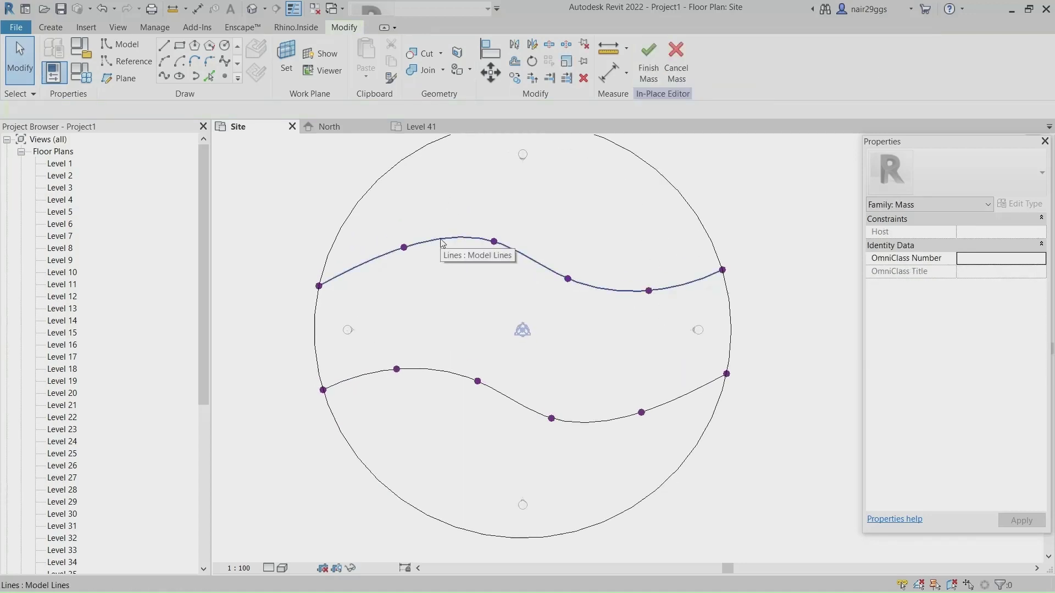
{"action": "left_click", "coordinate": [442, 243]}
{"action": "left_click", "coordinate": [491, 72]}
{"action": "left_click", "coordinate": [534, 189]}
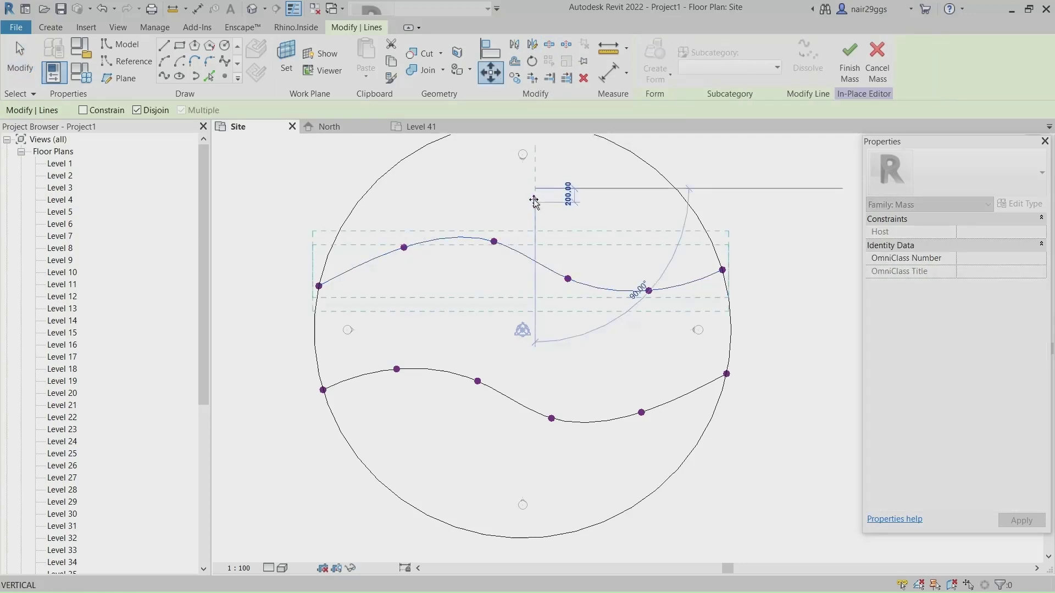
{"action": "left_click", "coordinate": [535, 203]}
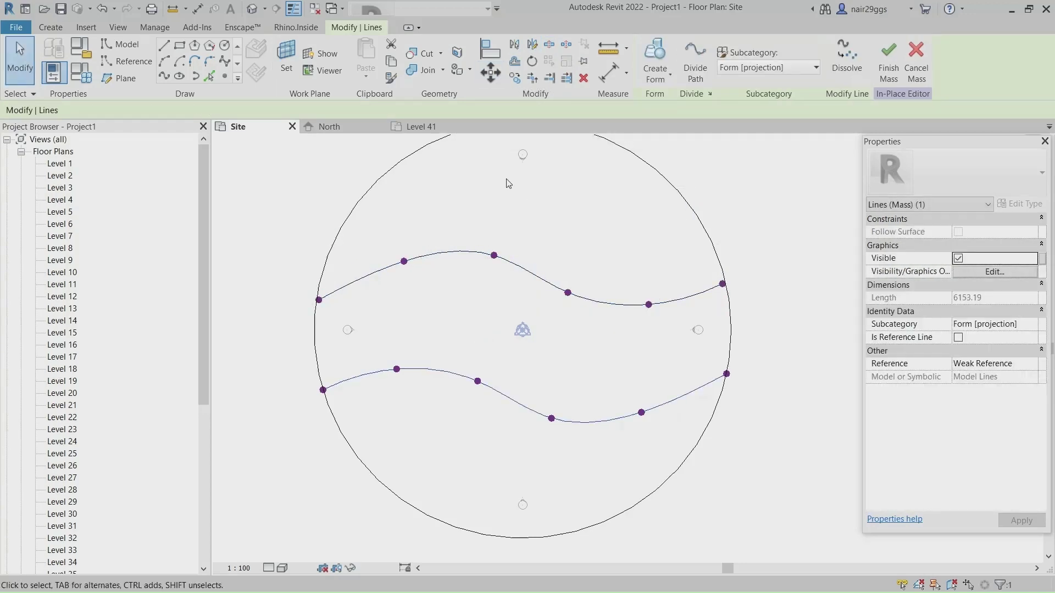
Step: Move the lower spline 200 cm straight up toward the circle's centre
{"action": "left_click", "coordinate": [502, 83]}
{"action": "left_click", "coordinate": [491, 308]}
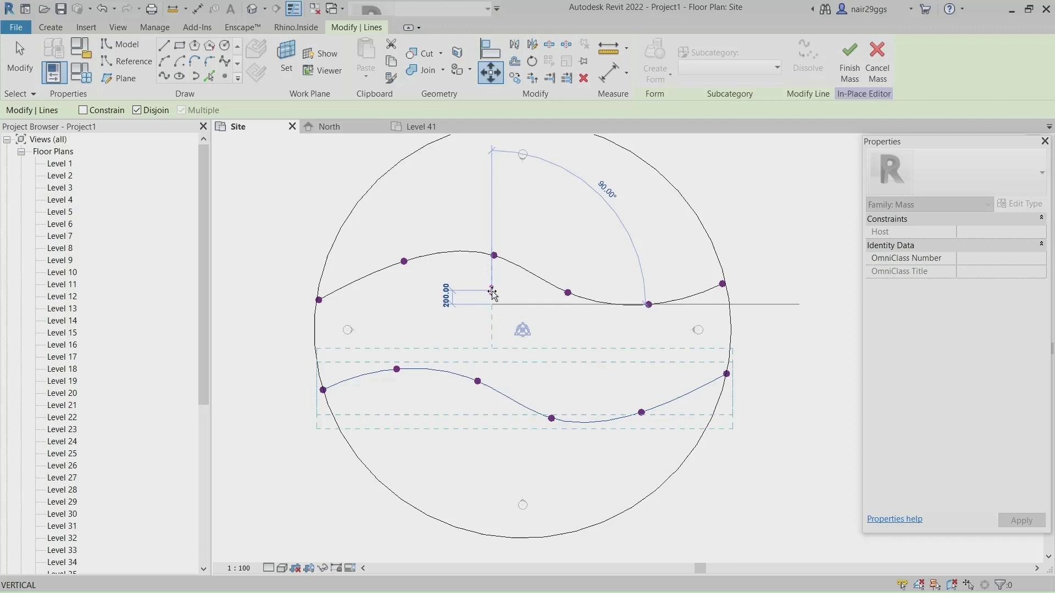
{"action": "left_click", "coordinate": [494, 296]}
{"action": "scroll", "coordinate": [446, 218], "scroll_direction": "down", "scroll_amount": 1}
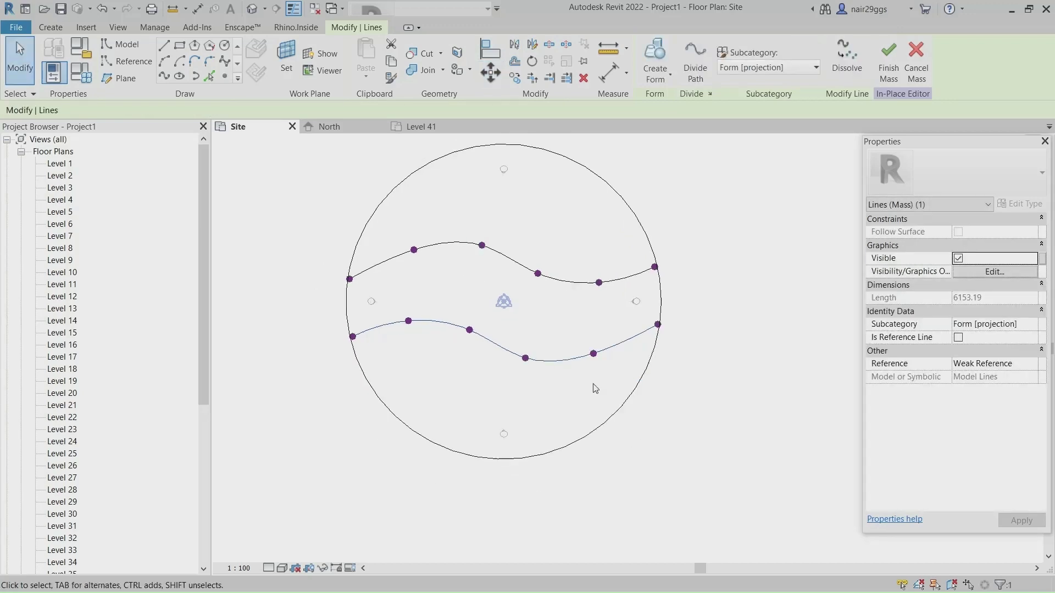
Step: Split the circle beside the west ends of the upper and lower splines, keeping the inner segment
{"action": "scroll", "coordinate": [599, 360], "scroll_direction": "up", "scroll_amount": 1}
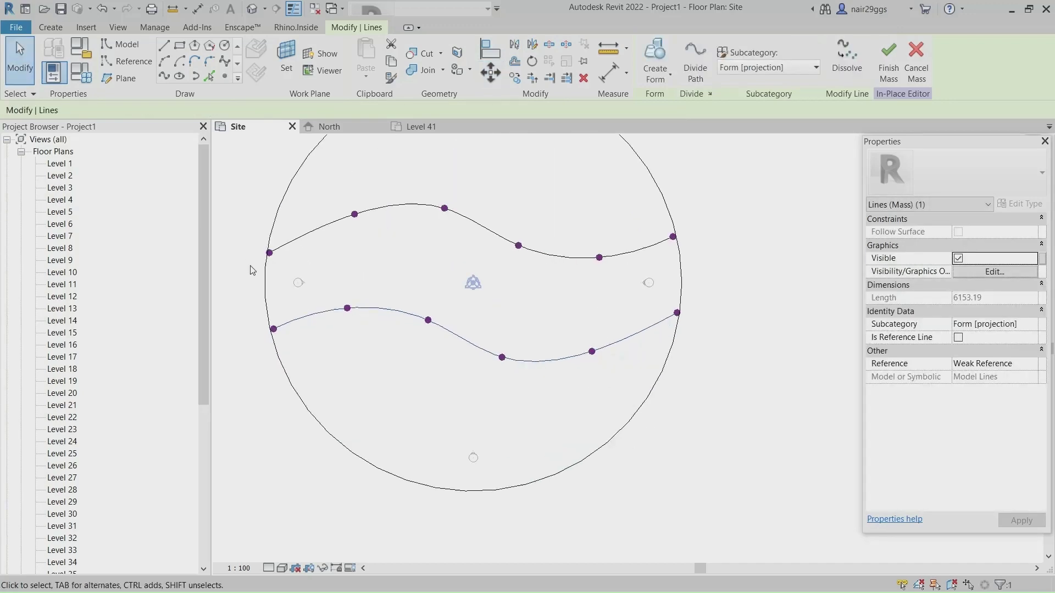
{"action": "scroll", "coordinate": [250, 269], "scroll_direction": "up", "scroll_amount": 2}
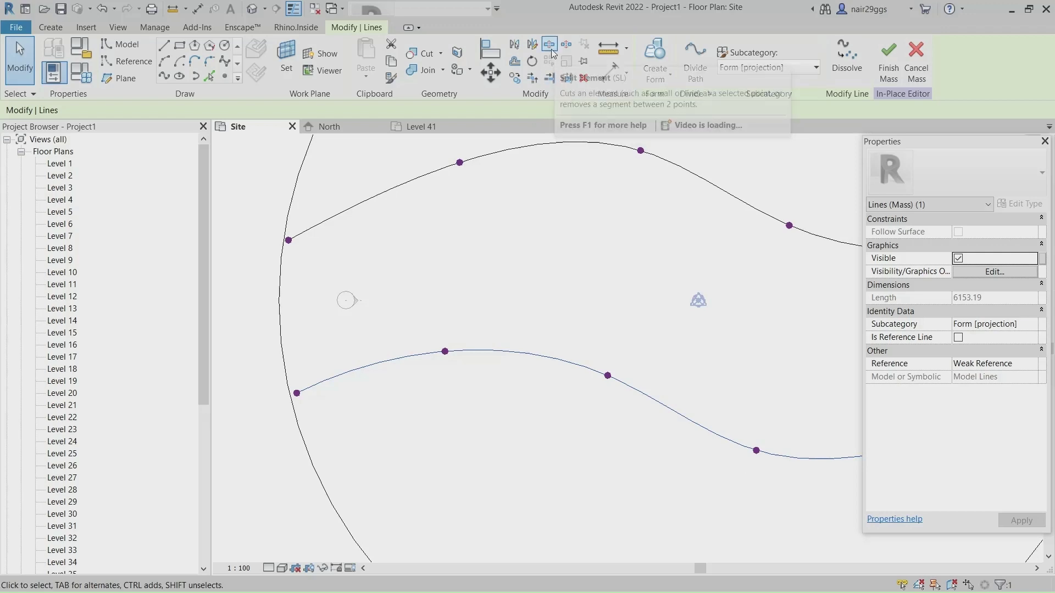
{"action": "left_click", "coordinate": [550, 77]}
{"action": "scroll", "coordinate": [276, 255], "scroll_direction": "up", "scroll_amount": 2}
{"action": "left_click", "coordinate": [298, 227]}
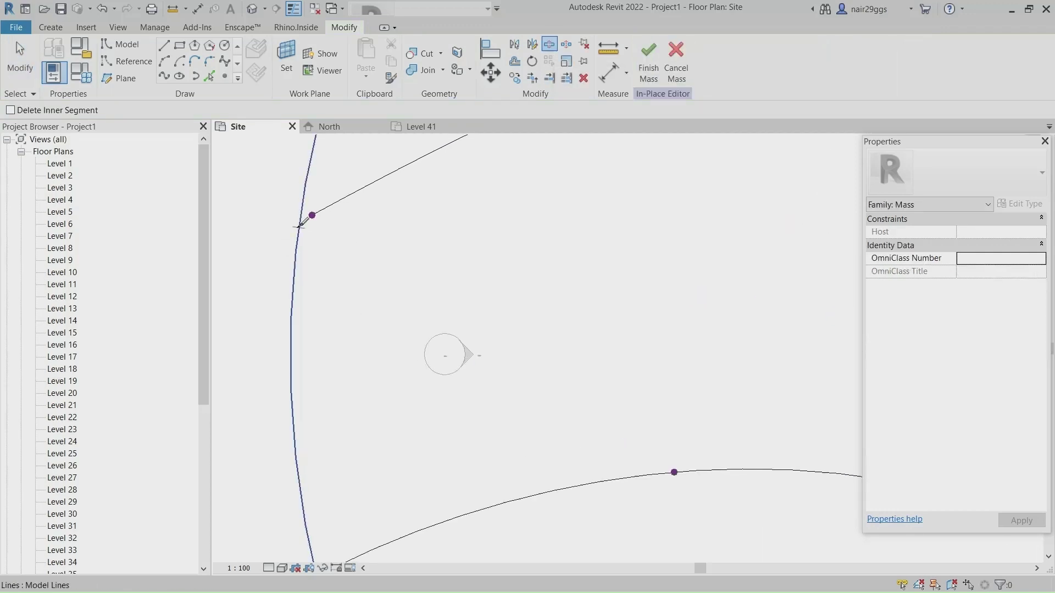
{"action": "scroll", "coordinate": [298, 227], "scroll_direction": "down", "scroll_amount": 1}
{"action": "left_click", "coordinate": [313, 456]}
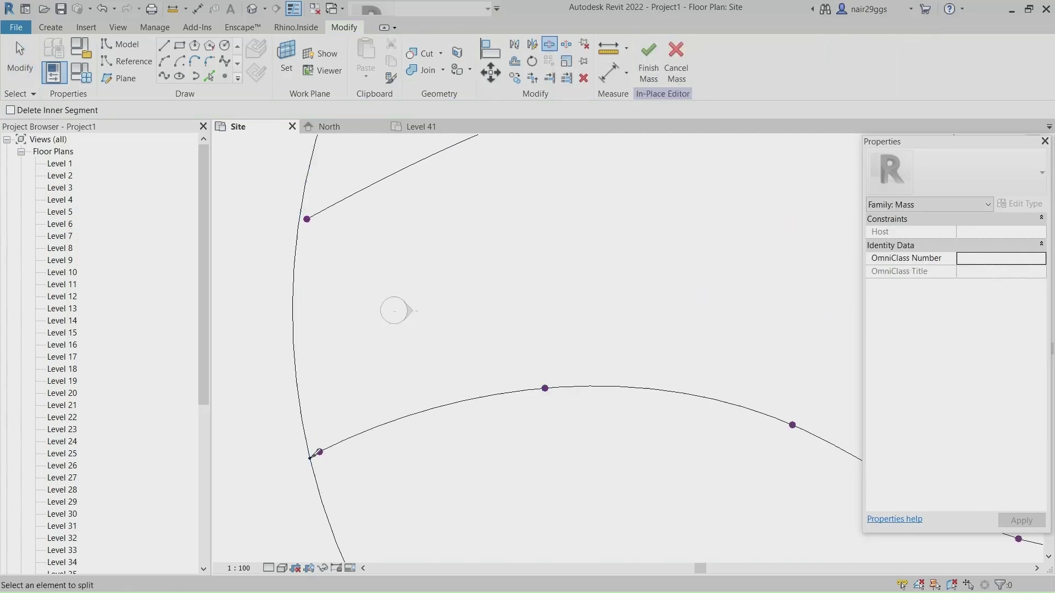
Step: Split the circle beside the east ends of the upper and lower splines
{"action": "scroll", "coordinate": [266, 400], "scroll_direction": "down", "scroll_amount": 3}
{"action": "scroll", "coordinate": [793, 314], "scroll_direction": "up", "scroll_amount": 2}
{"action": "scroll", "coordinate": [793, 315], "scroll_direction": "up", "scroll_amount": 2}
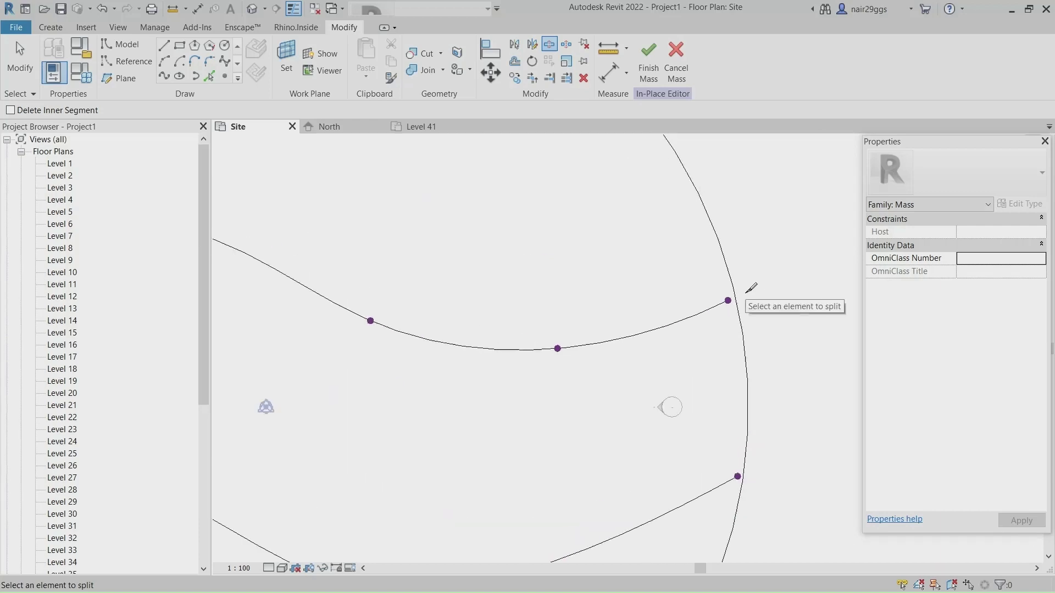
{"action": "left_click", "coordinate": [736, 296]}
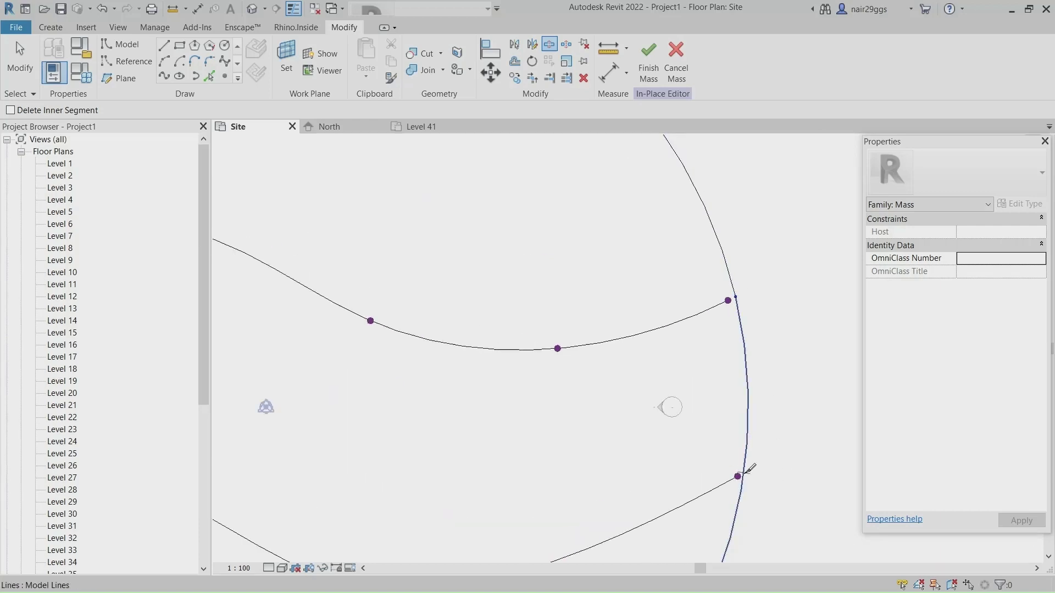
{"action": "left_click", "coordinate": [743, 473]}
Step: Snap the east endpoints of both splines onto the circle's split points
{"action": "scroll", "coordinate": [771, 293], "scroll_direction": "up", "scroll_amount": 2}
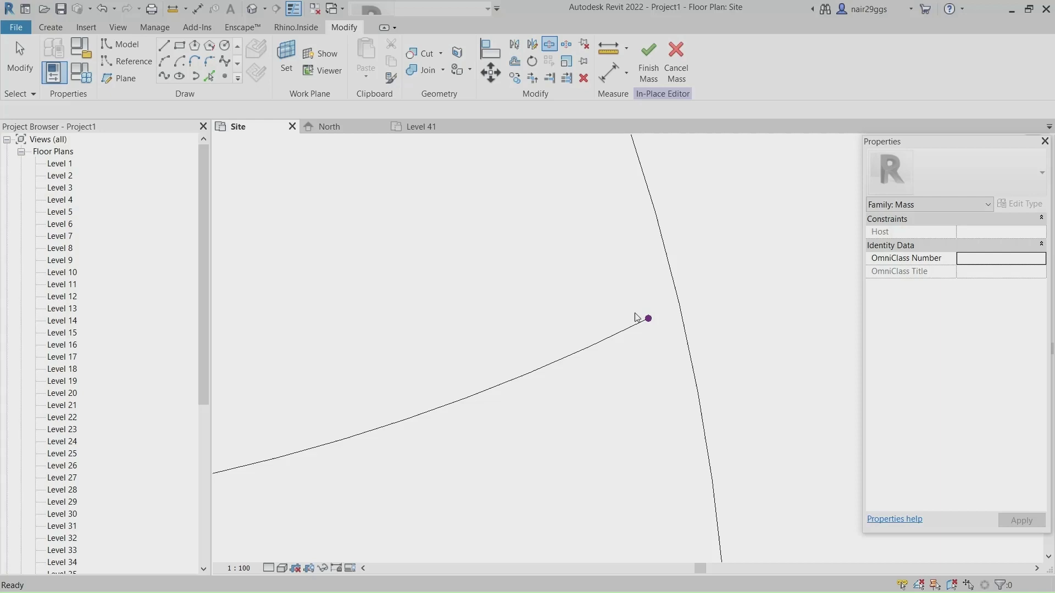
{"action": "key", "text": "Escape"}
{"action": "key", "text": "Escape"}
{"action": "left_click_drag", "start_coordinate": [627, 292], "coordinate": [664, 355]}
{"action": "left_click_drag", "start_coordinate": [649, 319], "coordinate": [679, 303]}
{"action": "scroll", "coordinate": [618, 231], "scroll_direction": "down", "scroll_amount": 5}
{"action": "middle_click_drag", "start_coordinate": [641, 502], "coordinate": [626, 344]}
{"action": "left_click_drag", "start_coordinate": [614, 322], "coordinate": [634, 372]}
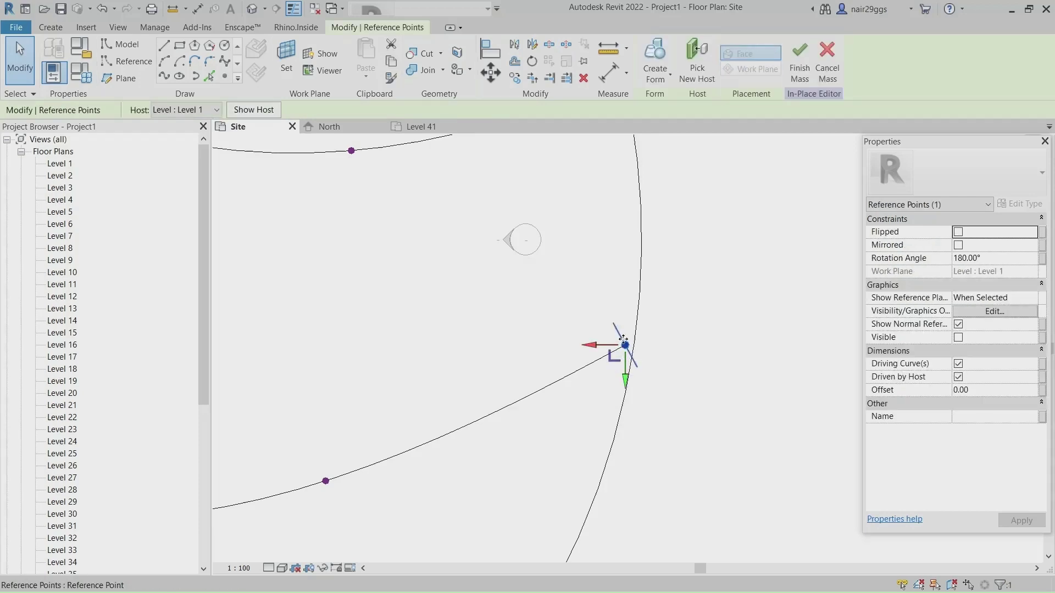
{"action": "left_click_drag", "start_coordinate": [641, 336], "coordinate": [636, 344]}
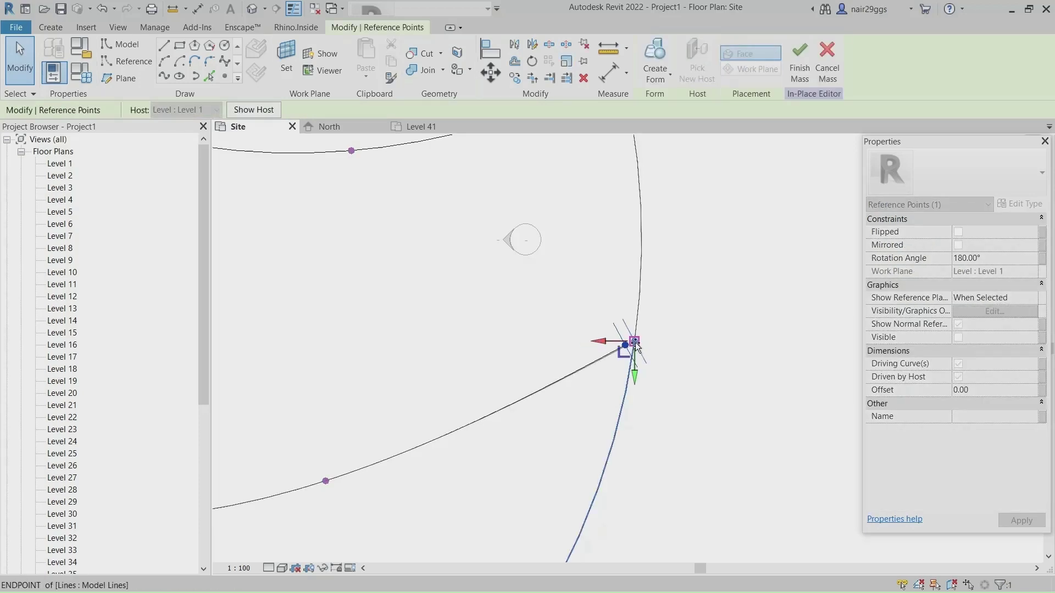
Step: Snap the west endpoints of both splines onto the circle's split points
{"action": "scroll", "coordinate": [679, 360], "scroll_direction": "down", "scroll_amount": 5}
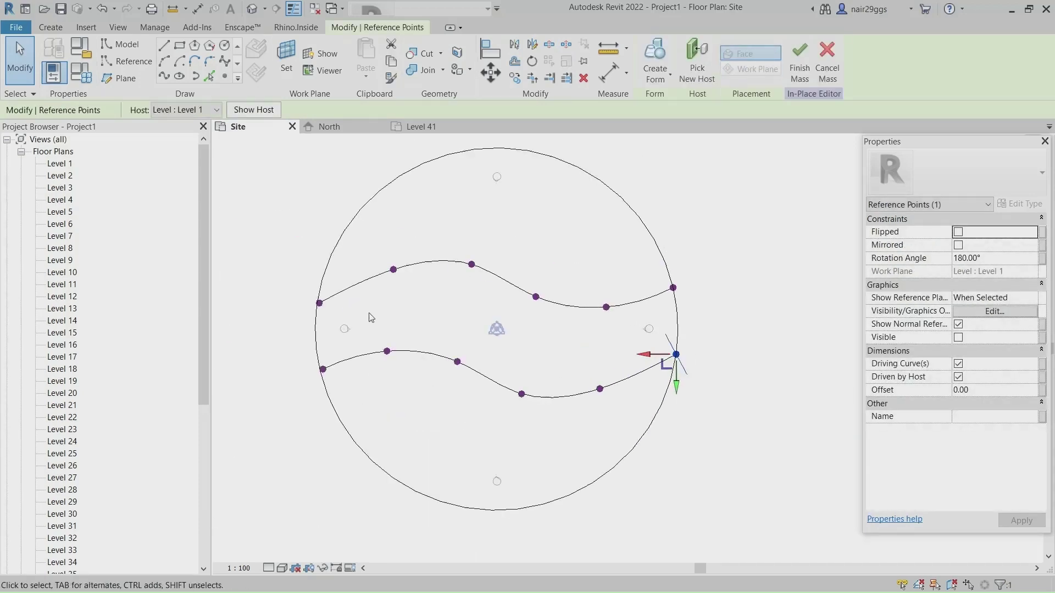
{"action": "scroll", "coordinate": [313, 293], "scroll_direction": "up", "scroll_amount": 5}
{"action": "scroll", "coordinate": [393, 273], "scroll_direction": "up", "scroll_amount": 3}
{"action": "mouse_move", "coordinate": [389, 182]}
{"action": "left_mouse_down"}
{"action": "mouse_move", "coordinate": [478, 259]}
{"action": "mouse_move", "coordinate": [452, 228]}
{"action": "mouse_move", "coordinate": [435, 239]}
{"action": "left_mouse_up"}
{"action": "scroll", "coordinate": [393, 192], "scroll_direction": "down", "scroll_amount": 1}
{"action": "scroll", "coordinate": [393, 192], "scroll_direction": "down", "scroll_amount": 3}
{"action": "scroll", "coordinate": [455, 415], "scroll_direction": "up", "scroll_amount": 3}
{"action": "left_click", "coordinate": [455, 414]}
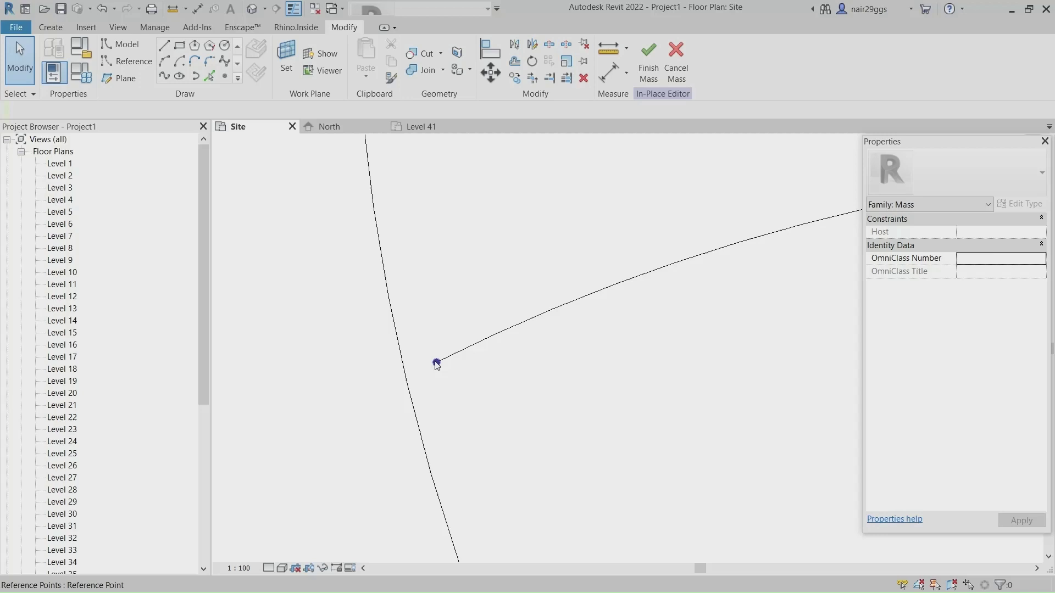
{"action": "left_click", "coordinate": [435, 358]}
{"action": "left_click_drag", "start_coordinate": [435, 362], "coordinate": [407, 382]}
{"action": "key", "text": "Escape"}
{"action": "scroll", "coordinate": [306, 370], "scroll_direction": "down", "scroll_amount": 3}
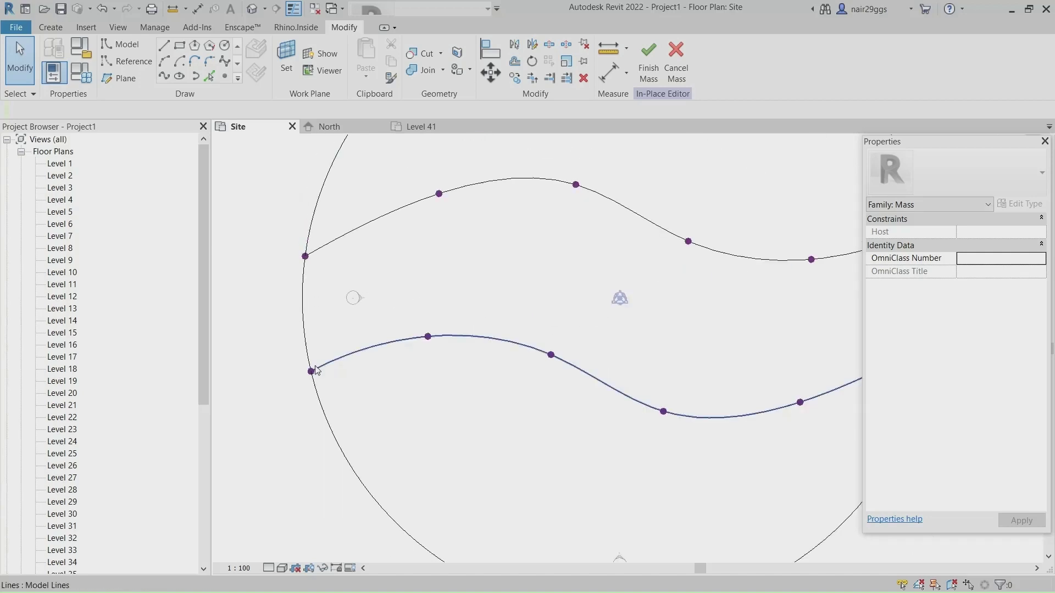
Step: Draw a larger concentric model-line circle with a radius of 4000 around the existing circle
{"action": "scroll", "coordinate": [314, 370], "scroll_direction": "down", "scroll_amount": 3}
{"action": "scroll", "coordinate": [508, 352], "scroll_direction": "up", "scroll_amount": 1}
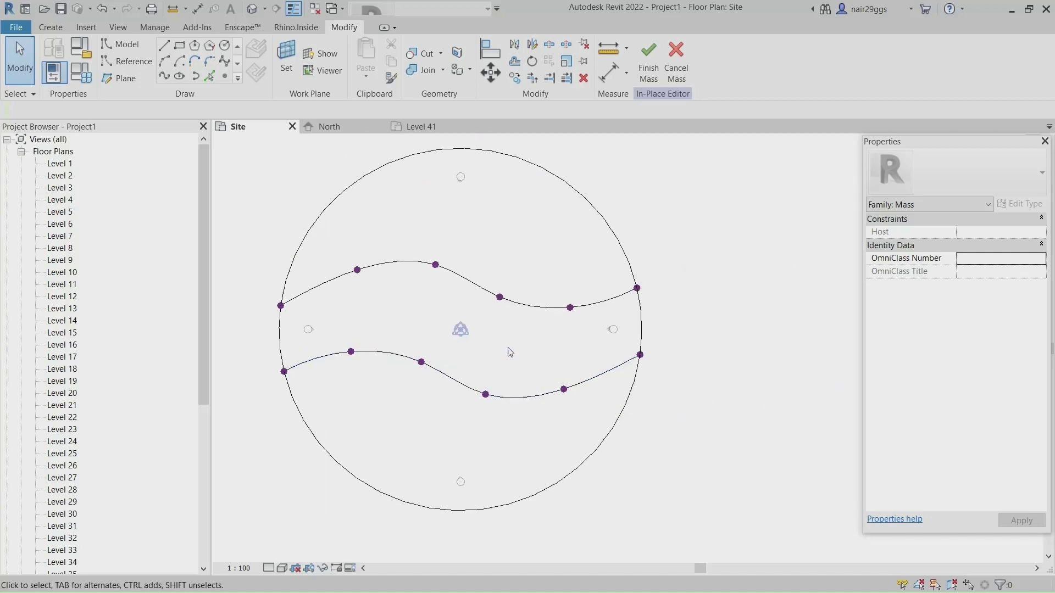
{"action": "left_click", "coordinate": [222, 49]}
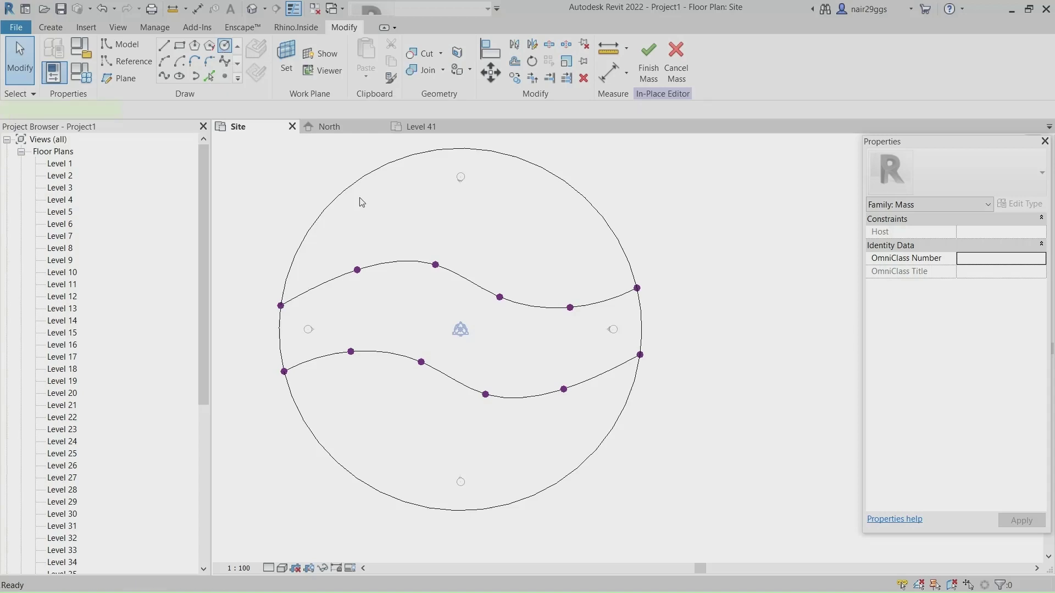
{"action": "left_click", "coordinate": [461, 329]}
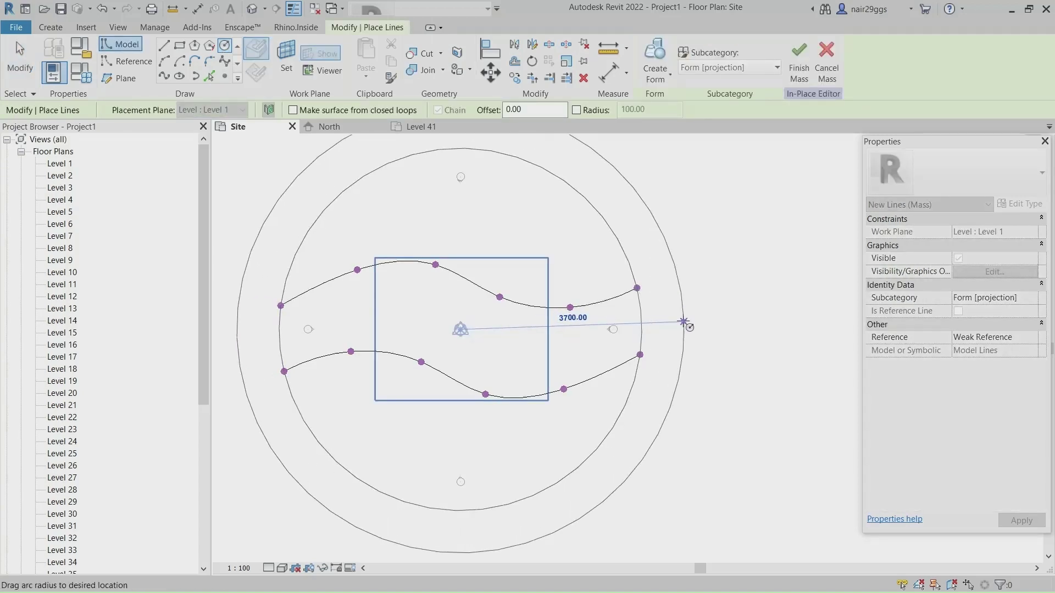
{"action": "type", "text": "4000"}
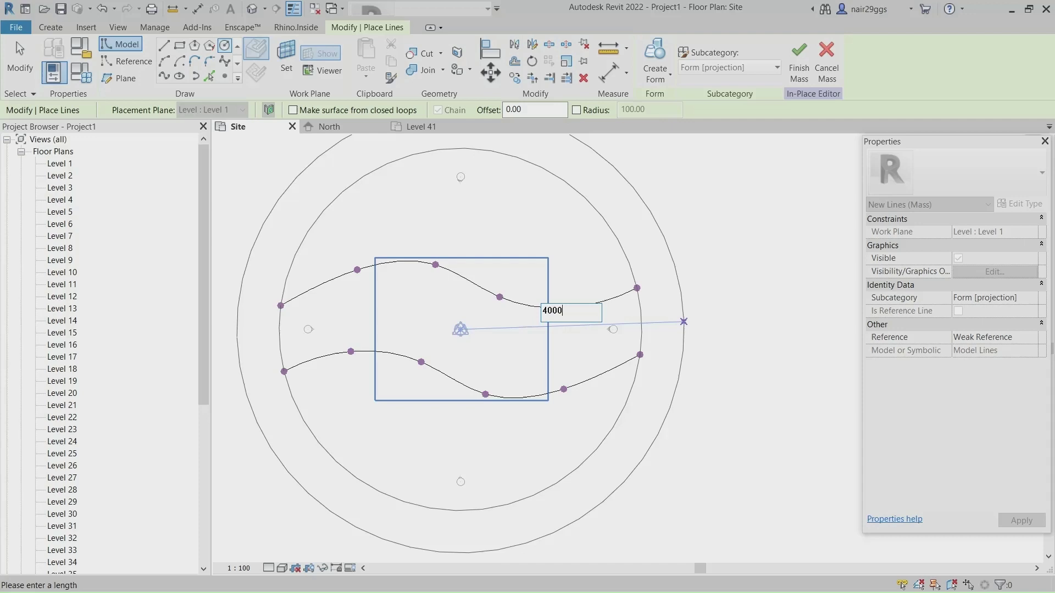
{"action": "key", "text": "Return"}
{"action": "scroll", "coordinate": [569, 301], "scroll_direction": "down", "scroll_amount": 1}
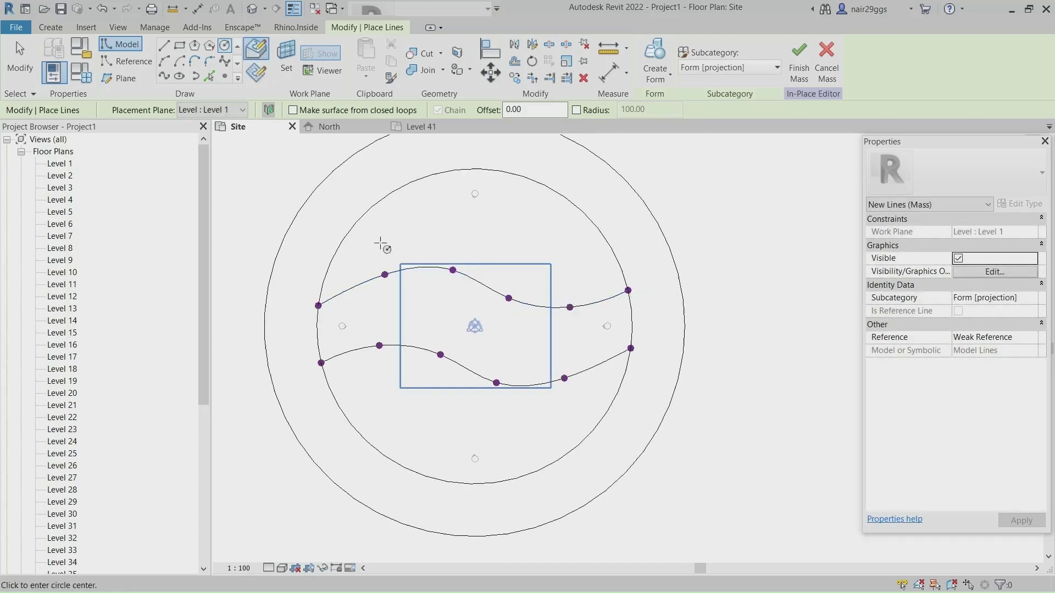
{"action": "key", "text": "Escape"}
{"action": "key", "text": "Escape"}
{"action": "scroll", "coordinate": [322, 237], "scroll_direction": "up", "scroll_amount": 1}
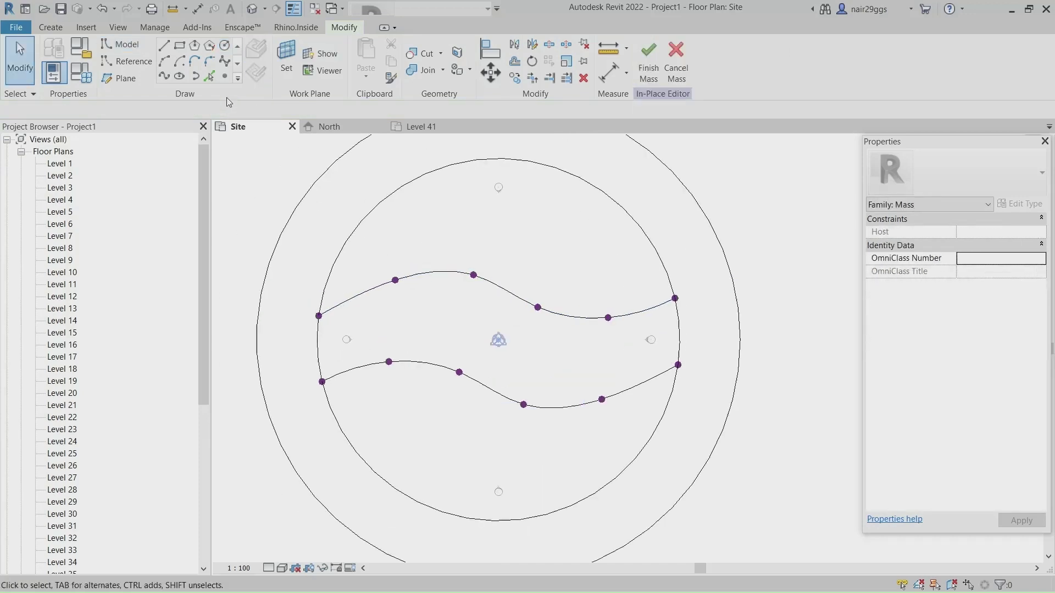
Step: Draw a six-point spline above the existing curves, running from the outer circle's west side to its east side
{"action": "left_click", "coordinate": [166, 76]}
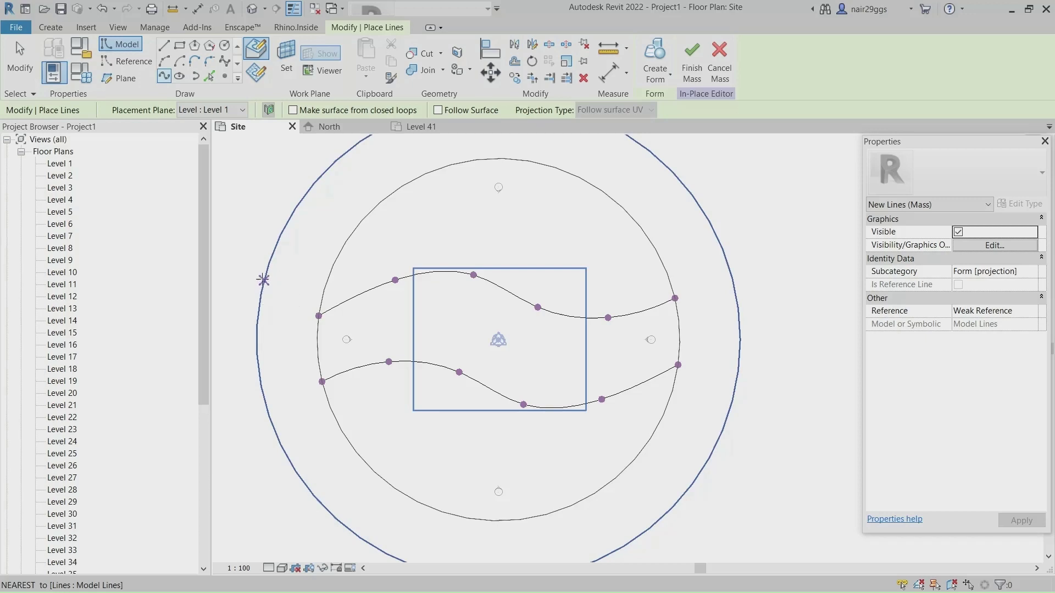
{"action": "left_click", "coordinate": [264, 276]}
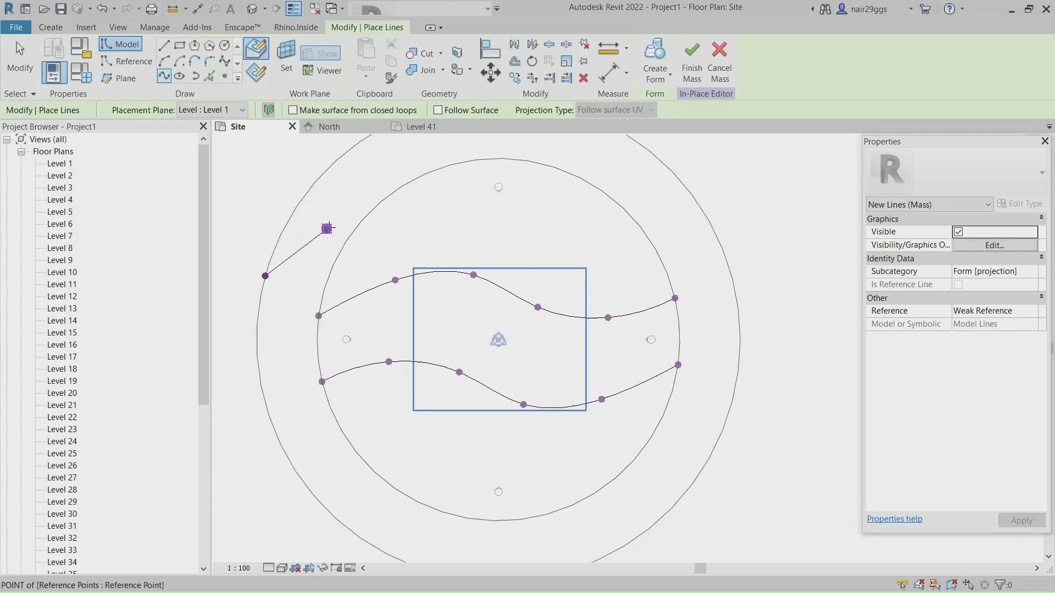
{"action": "left_click", "coordinate": [327, 229]}
{"action": "left_click", "coordinate": [441, 196]}
{"action": "left_click", "coordinate": [548, 228]}
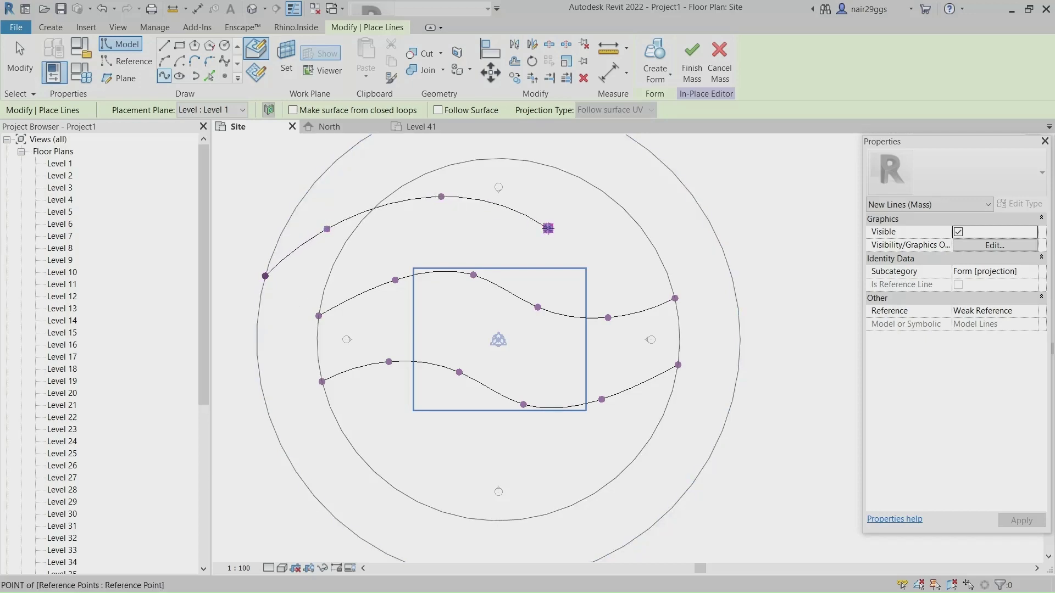
{"action": "left_click", "coordinate": [638, 265]}
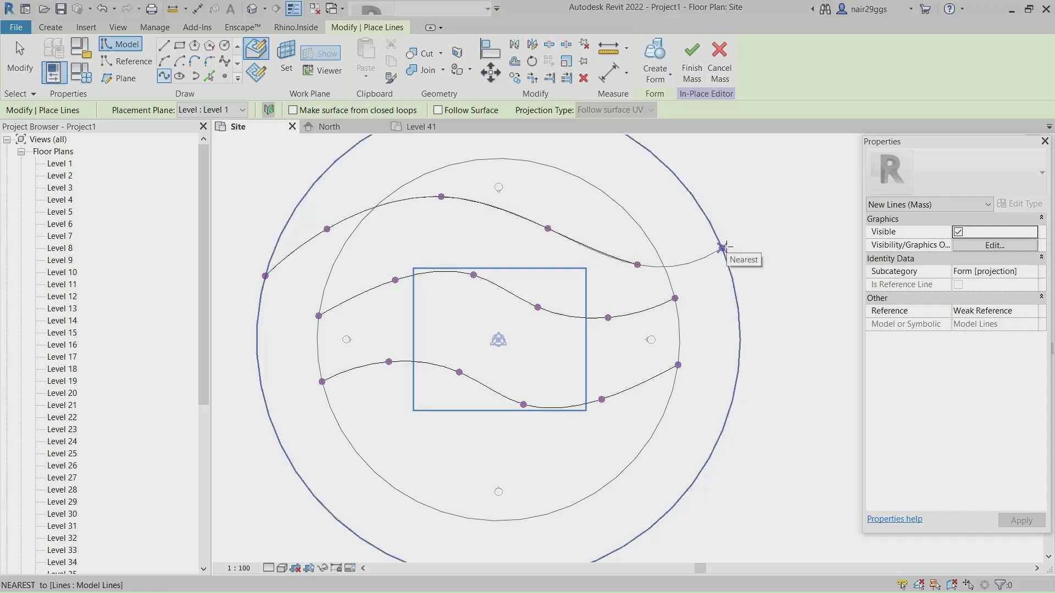
{"action": "left_click", "coordinate": [722, 248]}
{"action": "key", "text": "Escape"}
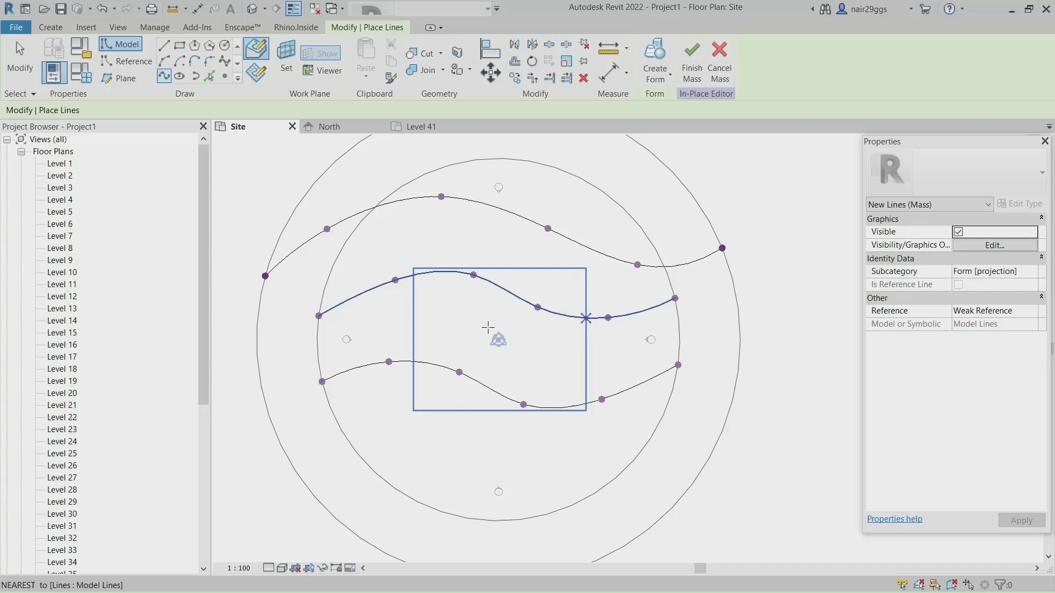
{"action": "scroll", "coordinate": [461, 246], "scroll_direction": "down", "scroll_amount": 1}
{"action": "scroll", "coordinate": [479, 243], "scroll_direction": "up", "scroll_amount": 1}
{"action": "key", "text": "Escape"}
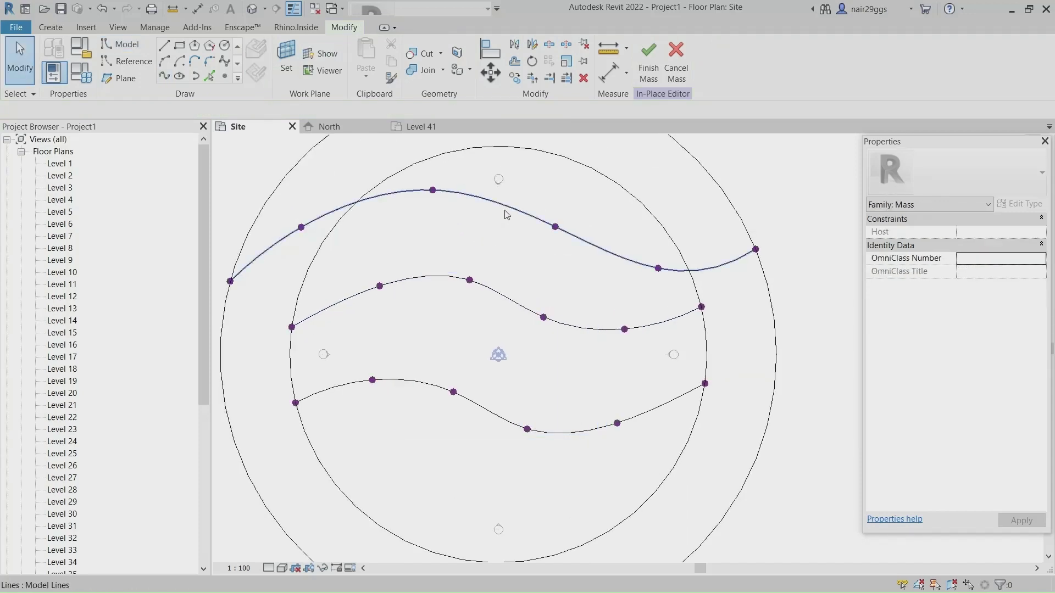
Step: Mirror a copy of the outer spline about the horizontal axis through the circles' center
{"action": "left_click", "coordinate": [506, 214]}
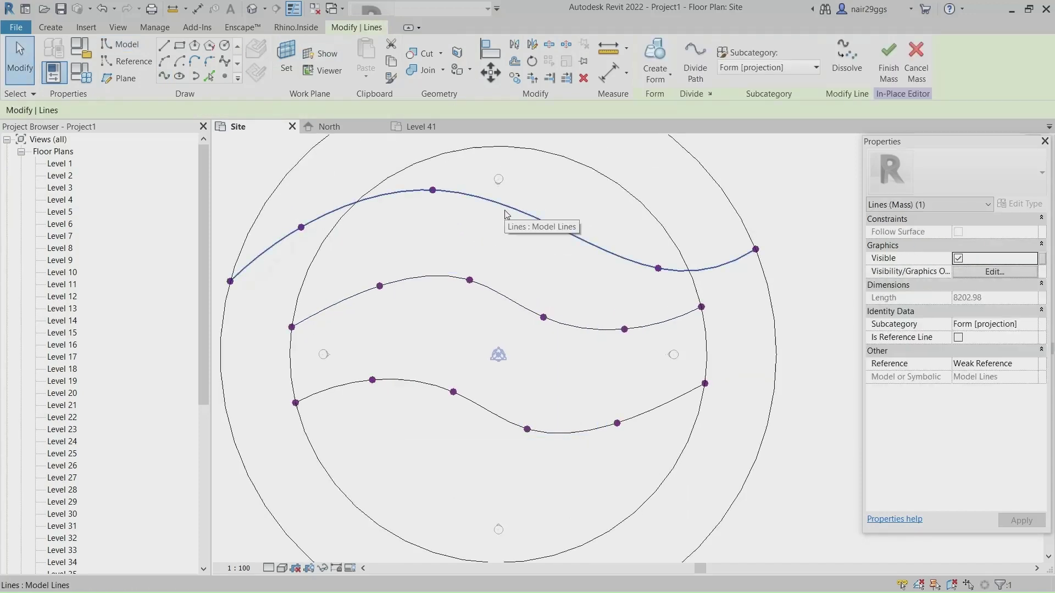
{"action": "left_click", "coordinate": [530, 44]}
{"action": "left_click", "coordinate": [498, 355]}
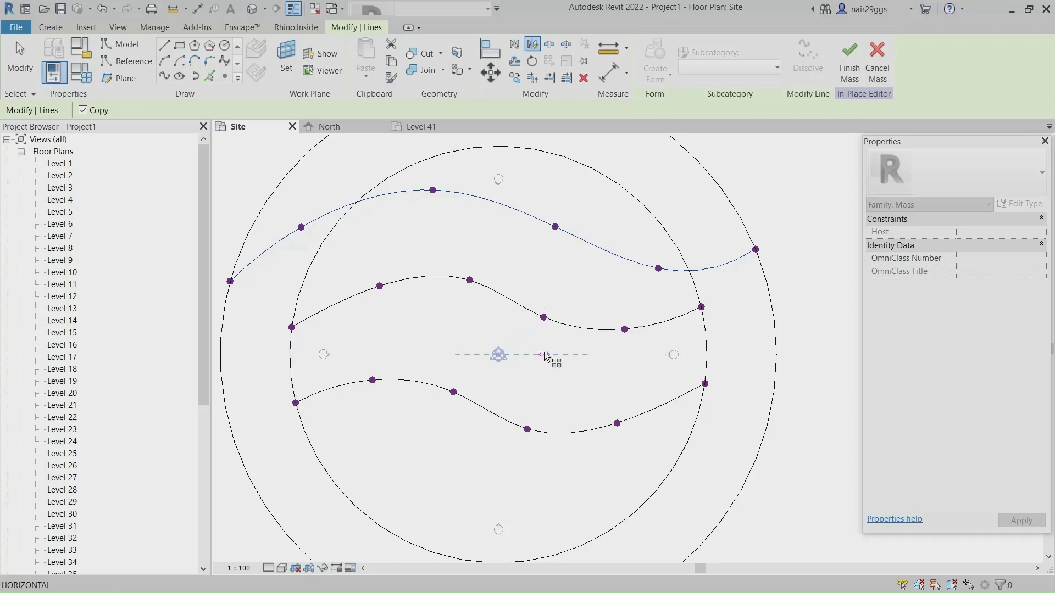
{"action": "left_click", "coordinate": [544, 355]}
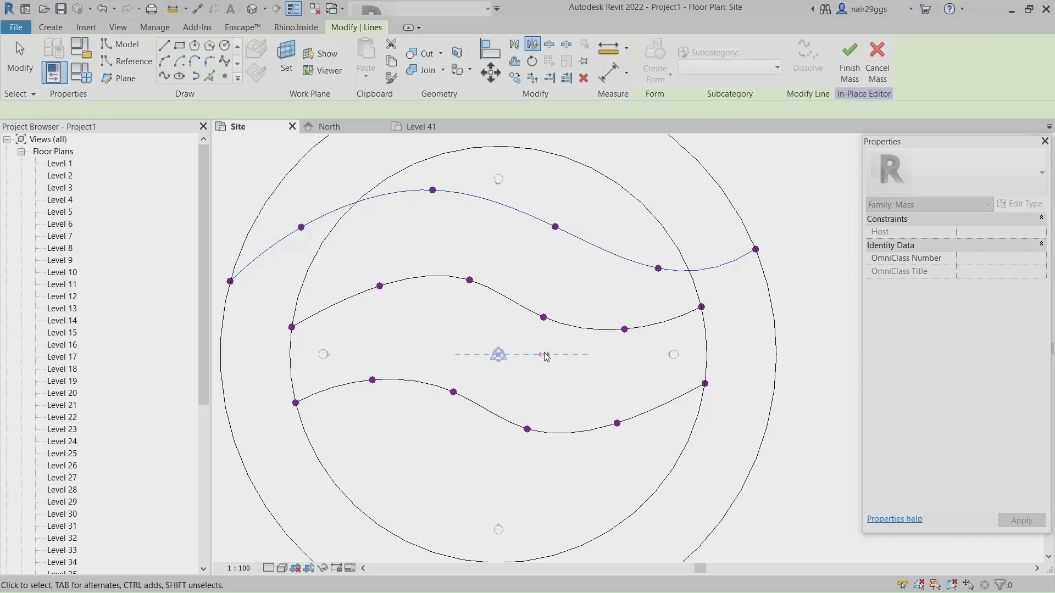
Step: Mirror the lower spline copy about the vertical axis through the circles' center
{"action": "left_click", "coordinate": [532, 61]}
{"action": "left_click", "coordinate": [502, 357]}
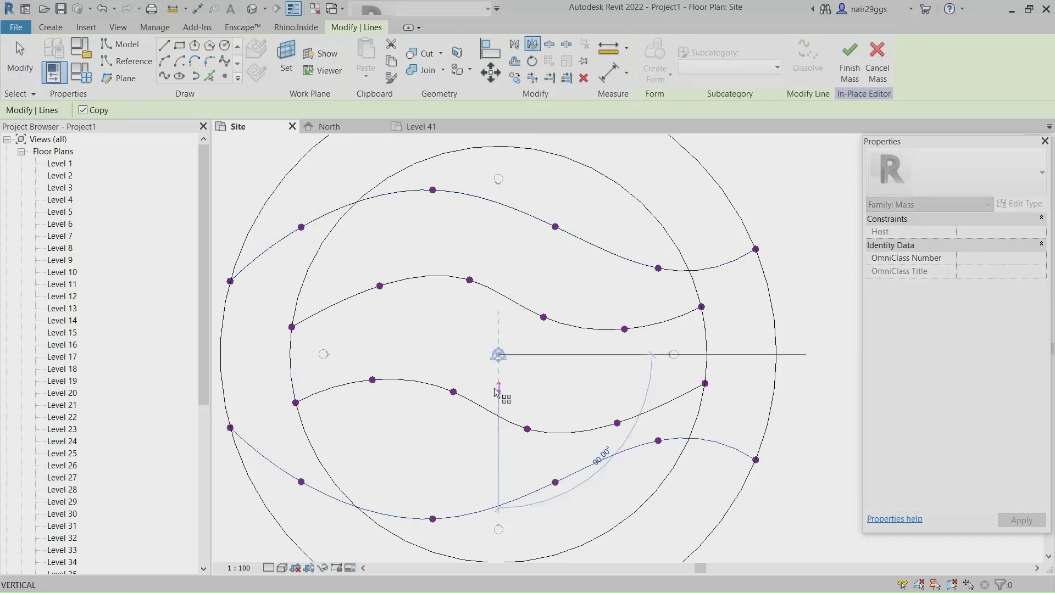
{"action": "left_click", "coordinate": [498, 391]}
Step: Delete the first mirrored spline, keeping only the twice-mirrored one in the lower half
{"action": "middle_click_drag", "start_coordinate": [543, 529], "coordinate": [516, 418]}
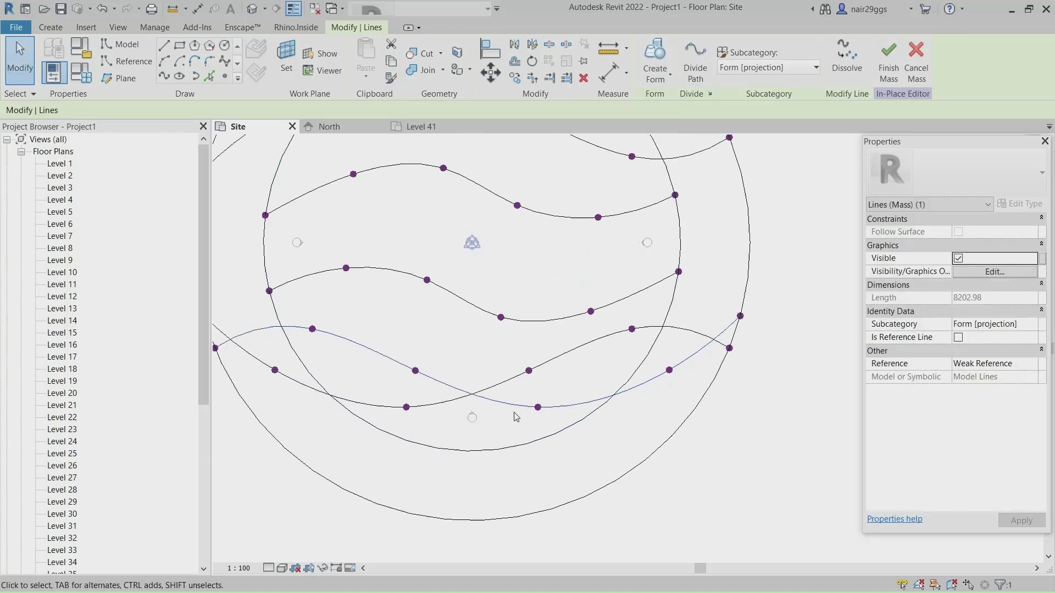
{"action": "key", "text": "Escape"}
{"action": "left_click", "coordinate": [516, 385]}
{"action": "scroll", "coordinate": [488, 446], "scroll_direction": "down", "scroll_amount": 2}
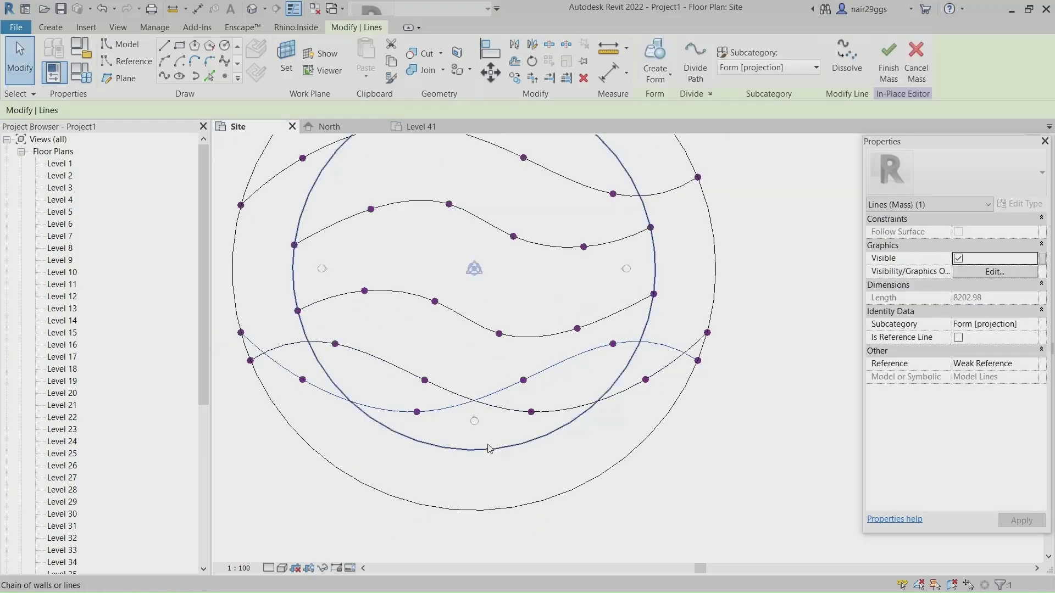
{"action": "key", "text": "Delete"}
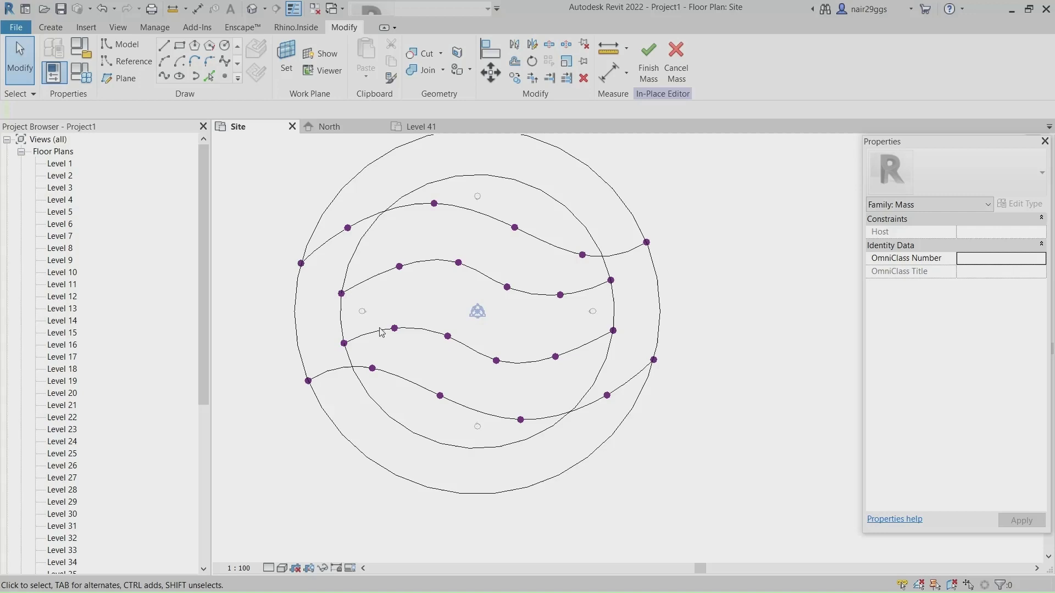
Step: Split the outer circle beside the west ends of both outer splines, keeping the inner segment
{"action": "left_click", "coordinate": [547, 45]}
{"action": "scroll", "coordinate": [281, 263], "scroll_direction": "up", "scroll_amount": 3}
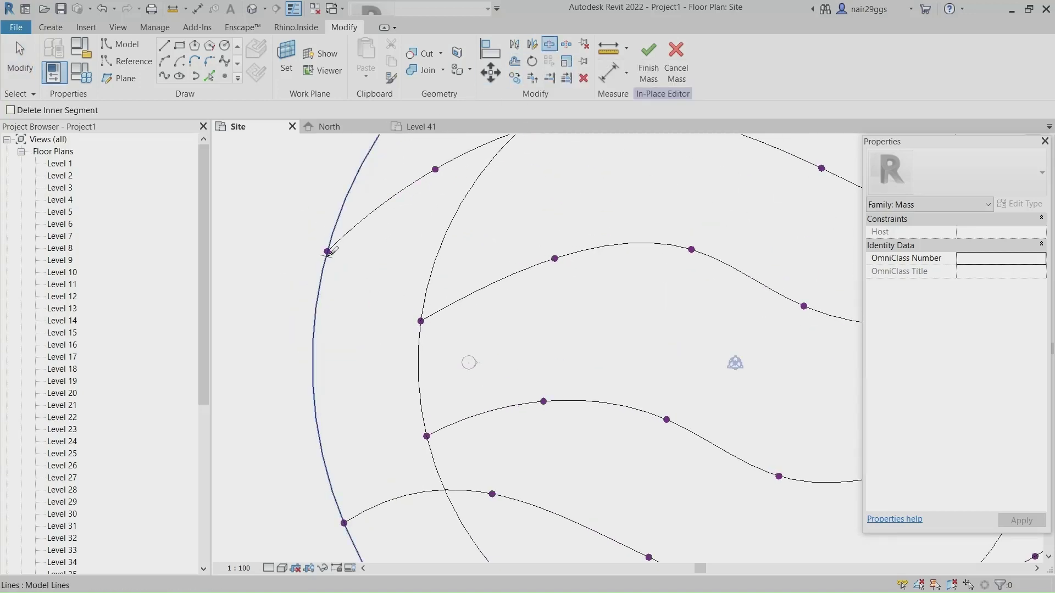
{"action": "scroll", "coordinate": [330, 252], "scroll_direction": "up", "scroll_amount": 2}
{"action": "scroll", "coordinate": [289, 388], "scroll_direction": "down", "scroll_amount": 4}
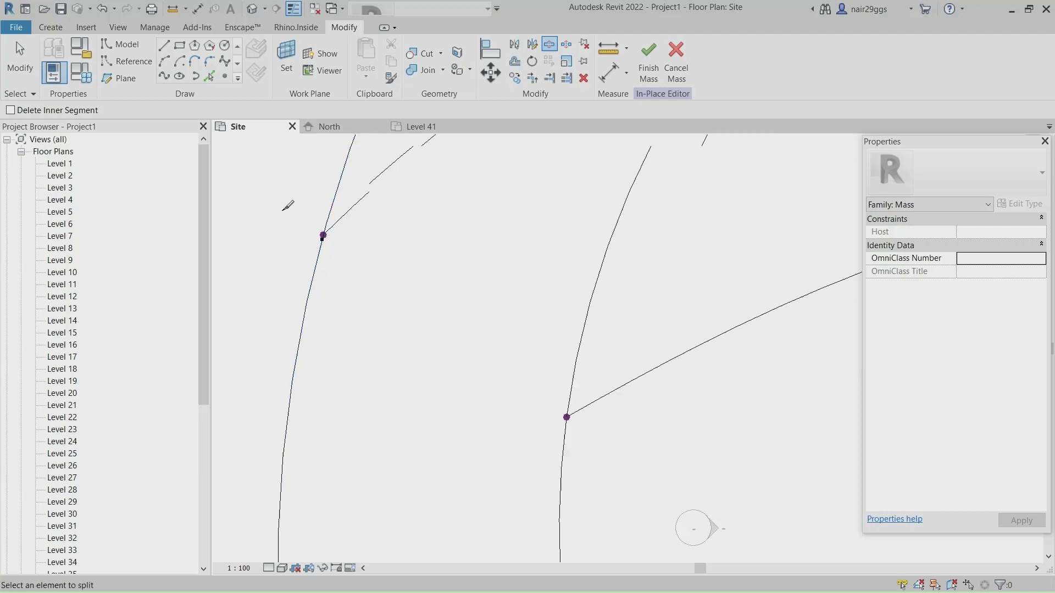
{"action": "scroll", "coordinate": [313, 543], "scroll_direction": "up", "scroll_amount": 3}
{"action": "scroll", "coordinate": [319, 511], "scroll_direction": "up", "scroll_amount": 3}
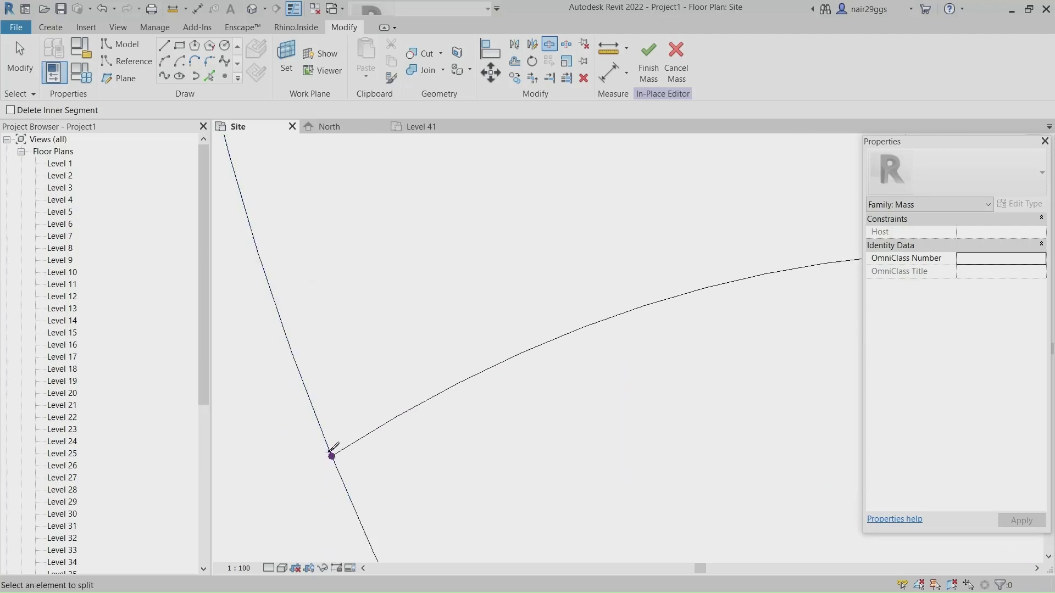
Step: Split the outer circle beside the east ends of both outer splines
{"action": "scroll", "coordinate": [332, 449], "scroll_direction": "down", "scroll_amount": 5}
{"action": "scroll", "coordinate": [698, 268], "scroll_direction": "up", "scroll_amount": 5}
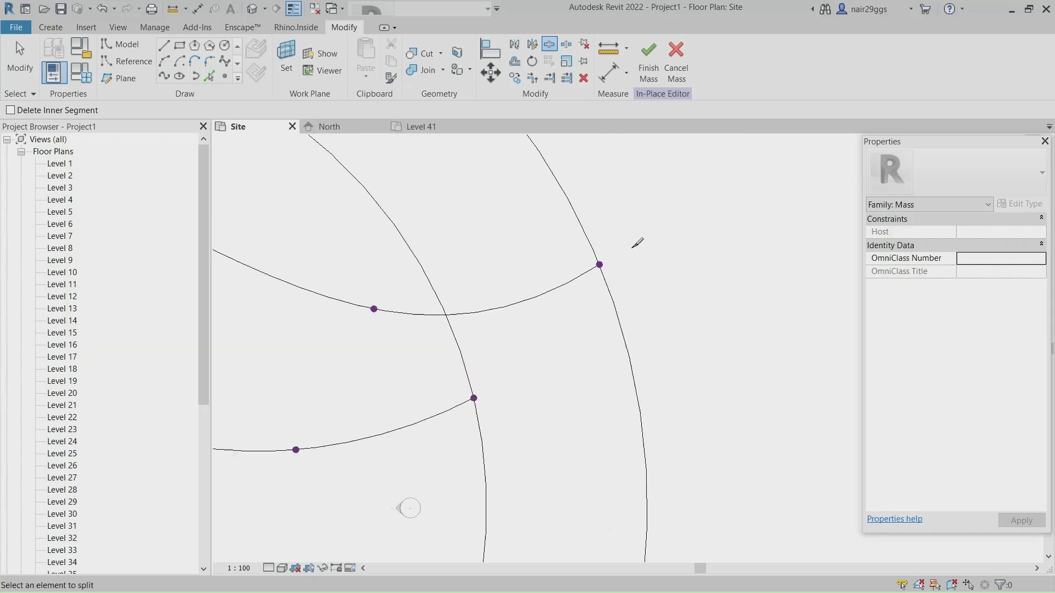
{"action": "scroll", "coordinate": [566, 286], "scroll_direction": "down", "scroll_amount": 5}
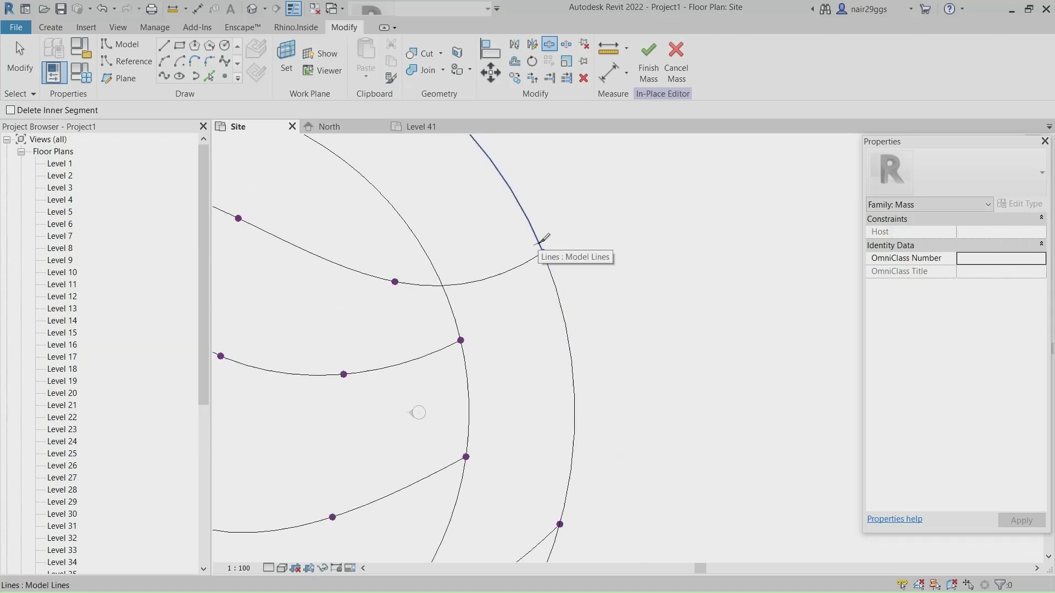
{"action": "scroll", "coordinate": [545, 501], "scroll_direction": "up", "scroll_amount": 4}
{"action": "scroll", "coordinate": [546, 501], "scroll_direction": "up", "scroll_amount": 3}
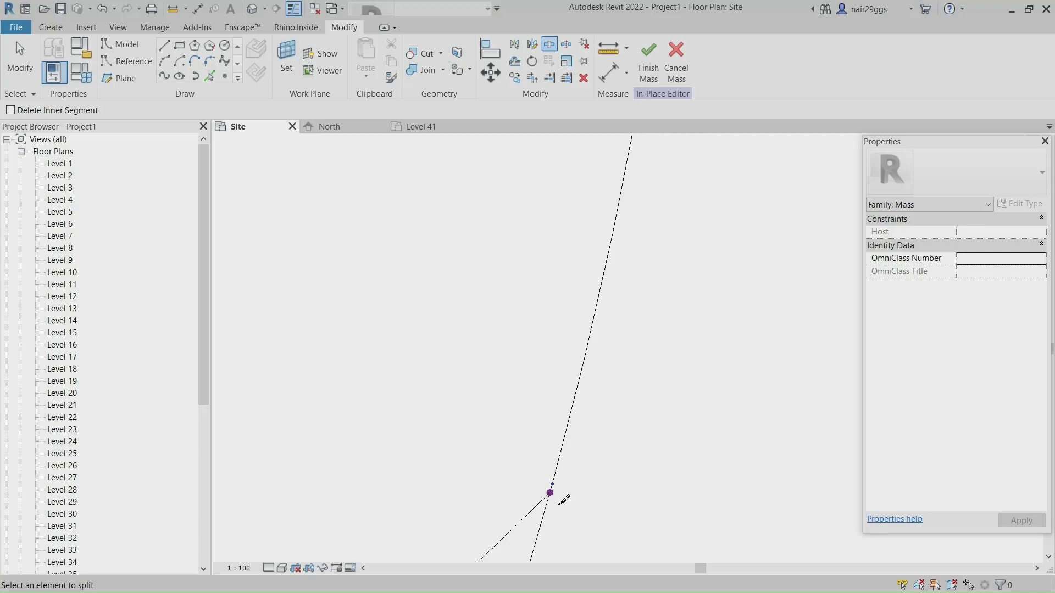
{"action": "scroll", "coordinate": [550, 489], "scroll_direction": "up", "scroll_amount": 2}
{"action": "key", "text": "Escape"}
{"action": "key", "text": "Escape"}
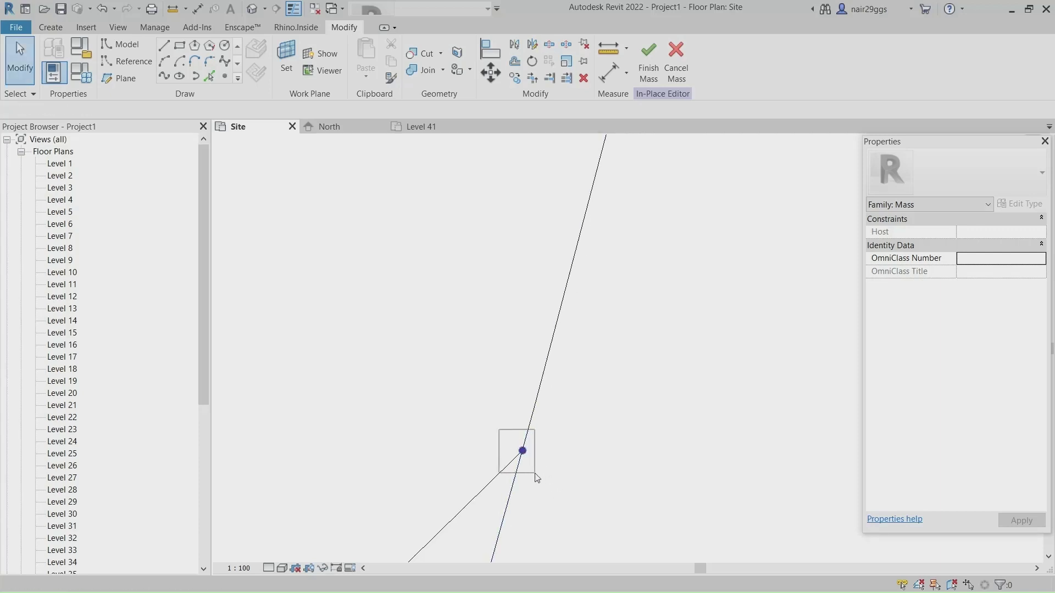
Step: Snap the east endpoints of both outer splines onto the outer circle's split points
{"action": "left_click", "coordinate": [523, 451]}
{"action": "mouse_move", "coordinate": [522, 450]}
{"action": "left_mouse_down"}
{"action": "mouse_move", "coordinate": [531, 411]}
{"action": "mouse_move", "coordinate": [531, 455]}
{"action": "left_mouse_up"}
{"action": "scroll", "coordinate": [541, 500], "scroll_direction": "down", "scroll_amount": 3}
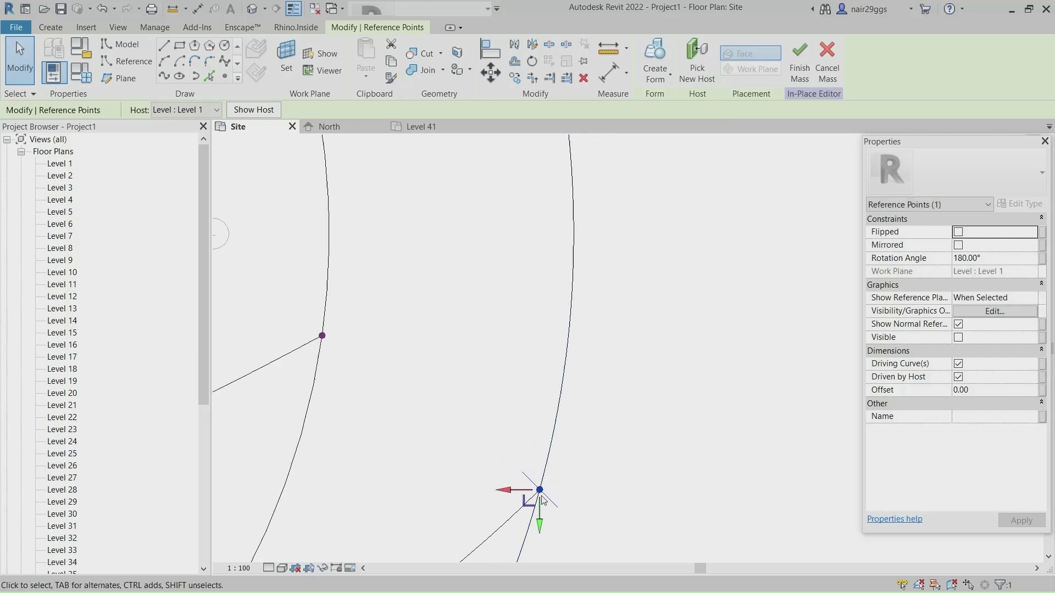
{"action": "scroll", "coordinate": [541, 500], "scroll_direction": "down", "scroll_amount": 2}
{"action": "scroll", "coordinate": [523, 221], "scroll_direction": "up", "scroll_amount": 4}
{"action": "left_click_drag", "start_coordinate": [471, 185], "coordinate": [655, 233]}
{"action": "scroll", "coordinate": [655, 233], "scroll_direction": "down", "scroll_amount": 4}
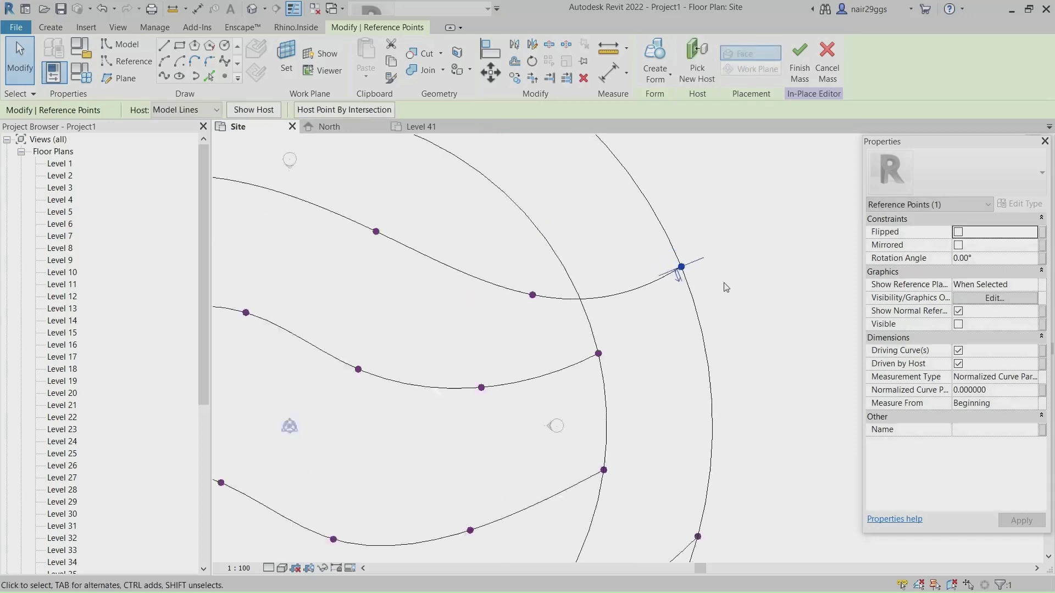
Step: Snap the upper outer spline's west endpoint onto the outer circle's split point
{"action": "scroll", "coordinate": [427, 272], "scroll_direction": "up", "scroll_amount": 4}
{"action": "middle_click_drag", "start_coordinate": [427, 272], "coordinate": [412, 307]}
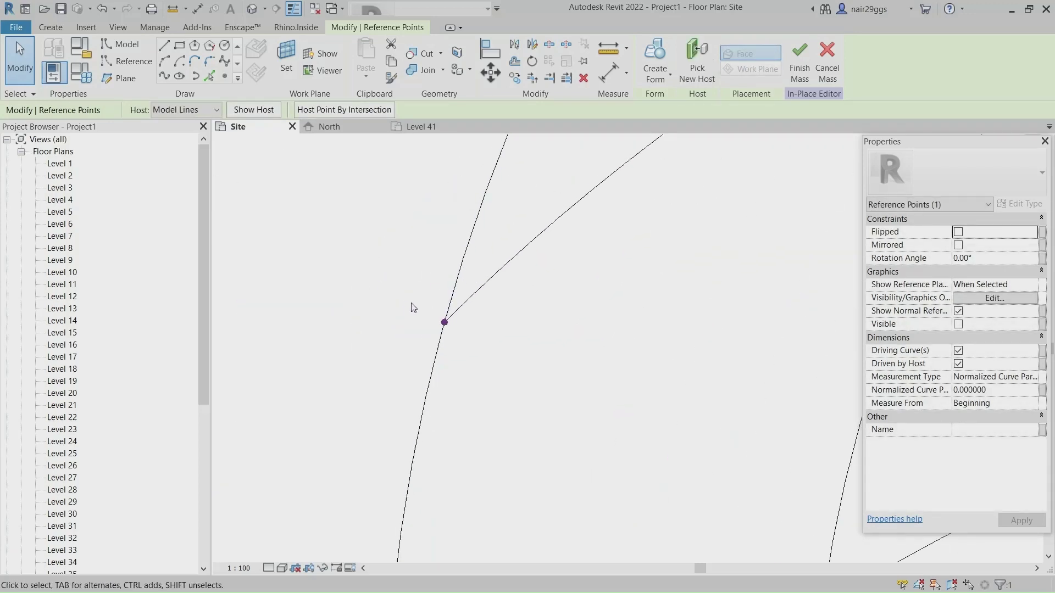
{"action": "left_click", "coordinate": [389, 282]}
{"action": "left_click_drag", "start_coordinate": [465, 352], "coordinate": [442, 324]}
{"action": "scroll", "coordinate": [389, 252], "scroll_direction": "down", "scroll_amount": 4}
Step: Snap the lower outer spline's west endpoint onto the outer circle's split point
{"action": "scroll", "coordinate": [388, 405], "scroll_direction": "up", "scroll_amount": 5}
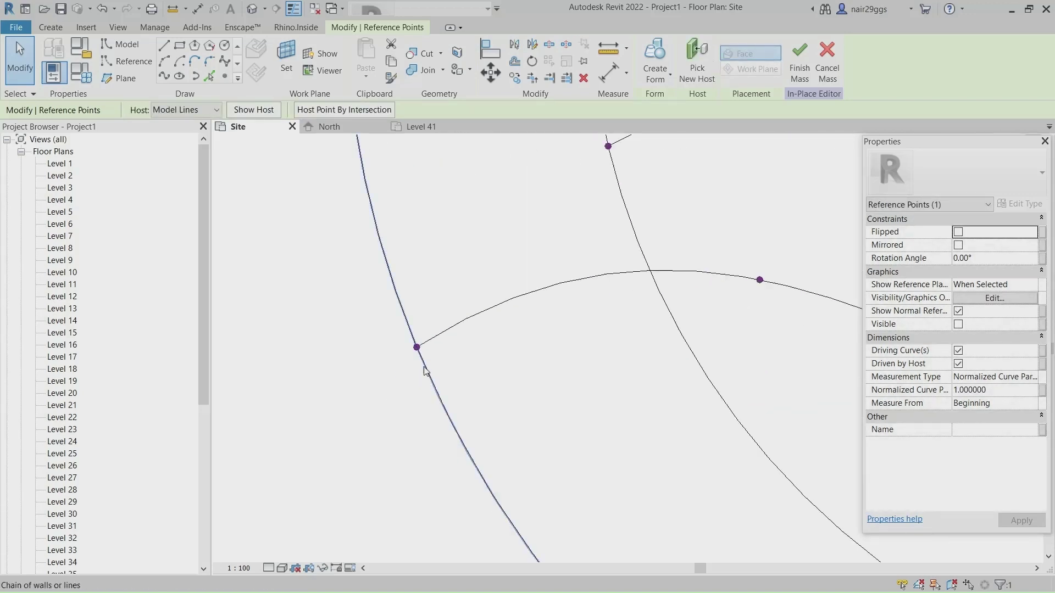
{"action": "left_click", "coordinate": [377, 332]}
{"action": "left_click_drag", "start_coordinate": [419, 356], "coordinate": [399, 330]}
{"action": "left_click", "coordinate": [368, 438]}
{"action": "scroll", "coordinate": [368, 438], "scroll_direction": "down", "scroll_amount": 5}
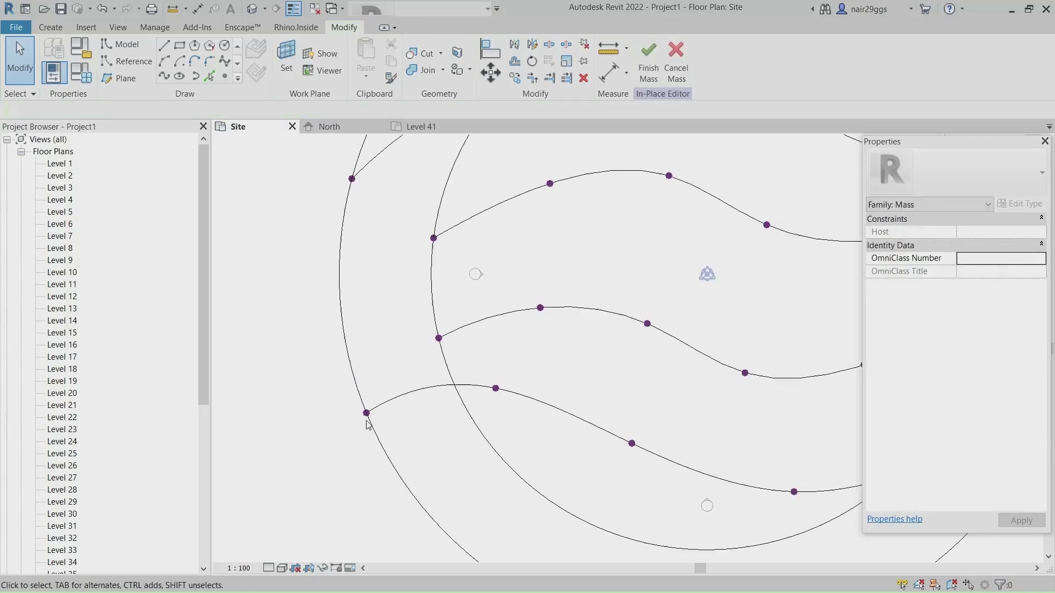
Step: Move the outer circle's arcs and both outer splines up to Level 21 in the North elevation, with the movement unconstrained
{"action": "scroll", "coordinate": [367, 418], "scroll_direction": "down", "scroll_amount": 3}
{"action": "scroll", "coordinate": [375, 344], "scroll_direction": "up", "scroll_amount": 4}
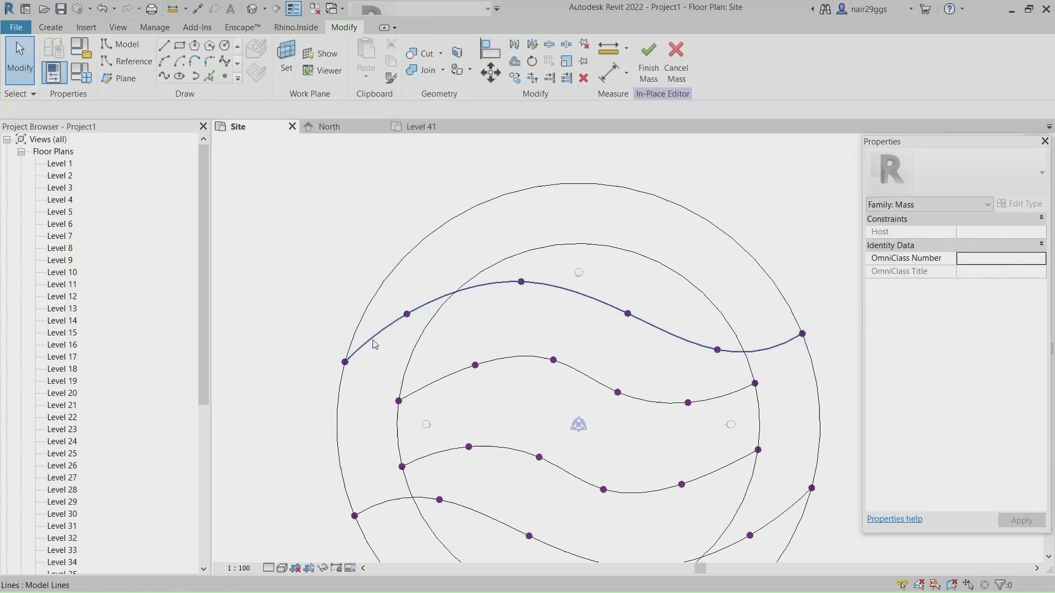
{"action": "left_click", "coordinate": [373, 344]}
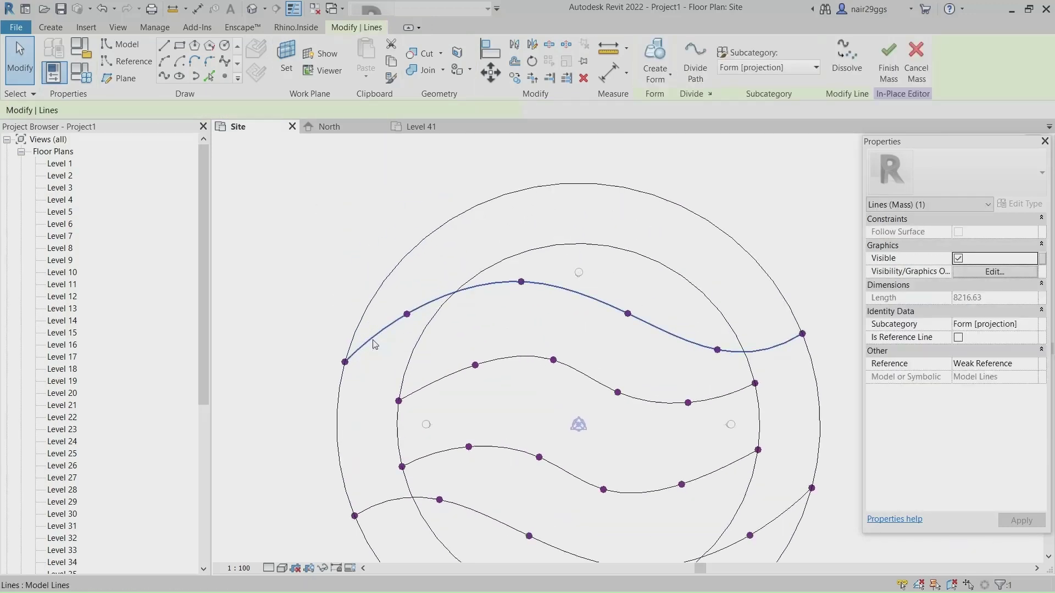
{"action": "left_click", "coordinate": [387, 292], "text": "ctrl"}
{"action": "left_click", "coordinate": [397, 496], "text": "ctrl"}
{"action": "scroll", "coordinate": [427, 288], "scroll_direction": "down", "scroll_amount": 1}
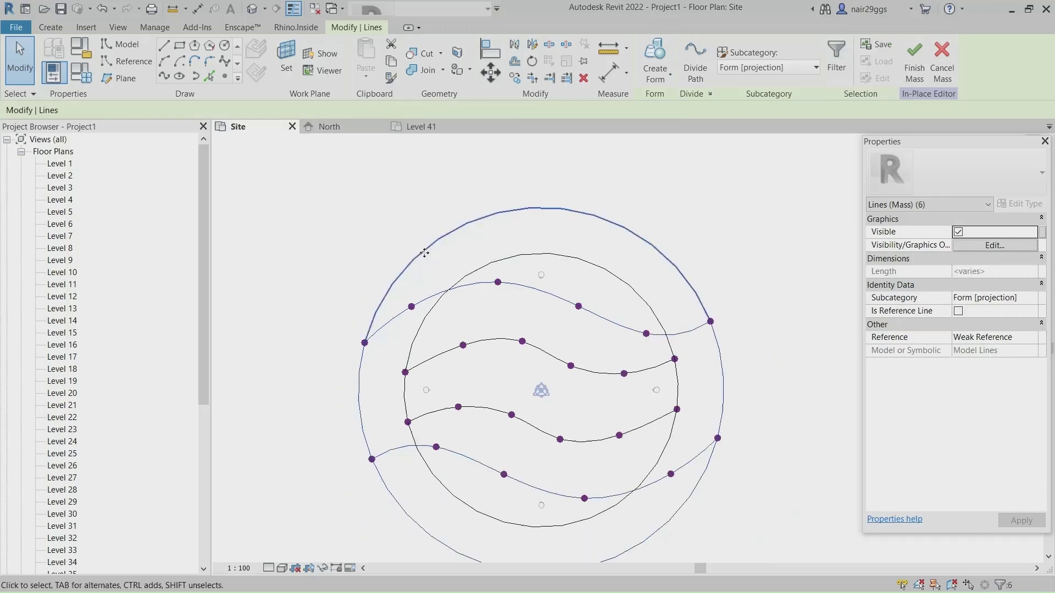
{"action": "left_click", "coordinate": [329, 126]}
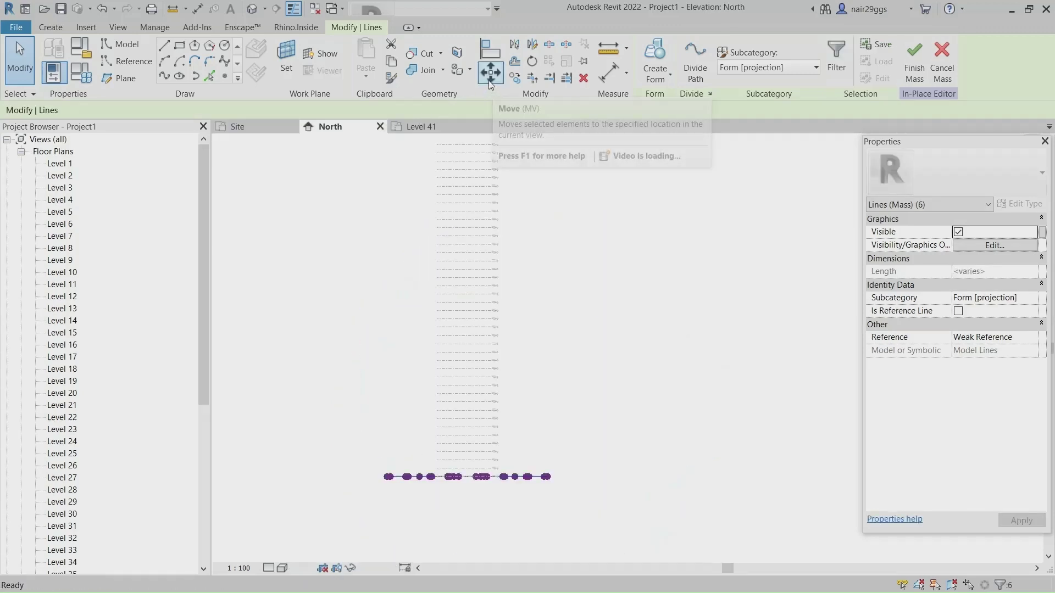
{"action": "left_click", "coordinate": [489, 77]}
{"action": "left_click", "coordinate": [467, 479]}
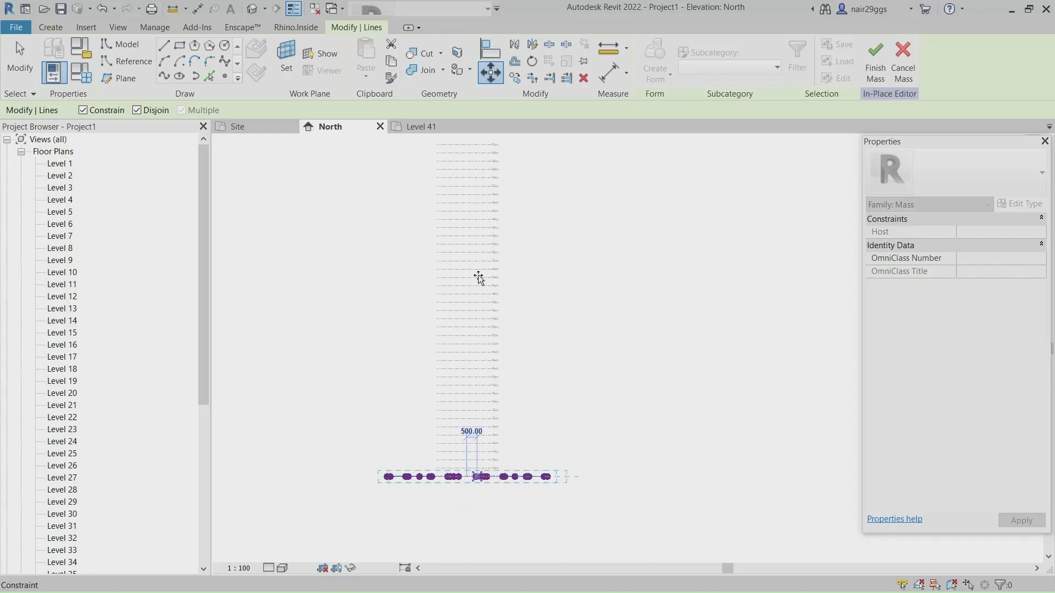
{"action": "left_click", "coordinate": [110, 112]}
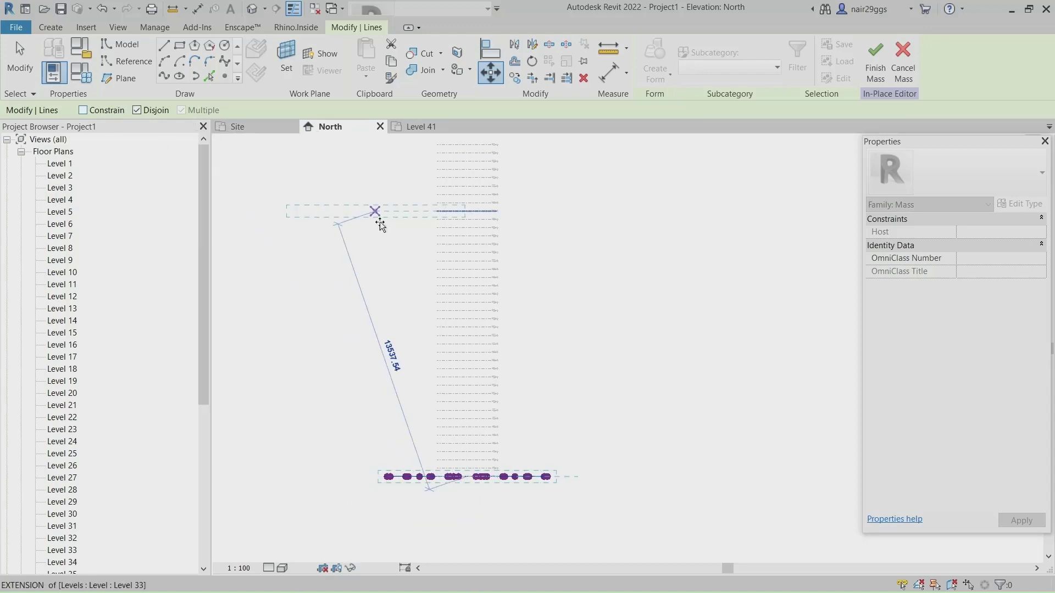
{"action": "scroll", "coordinate": [473, 288], "scroll_direction": "up", "scroll_amount": 5}
{"action": "scroll", "coordinate": [481, 376], "scroll_direction": "up", "scroll_amount": 2}
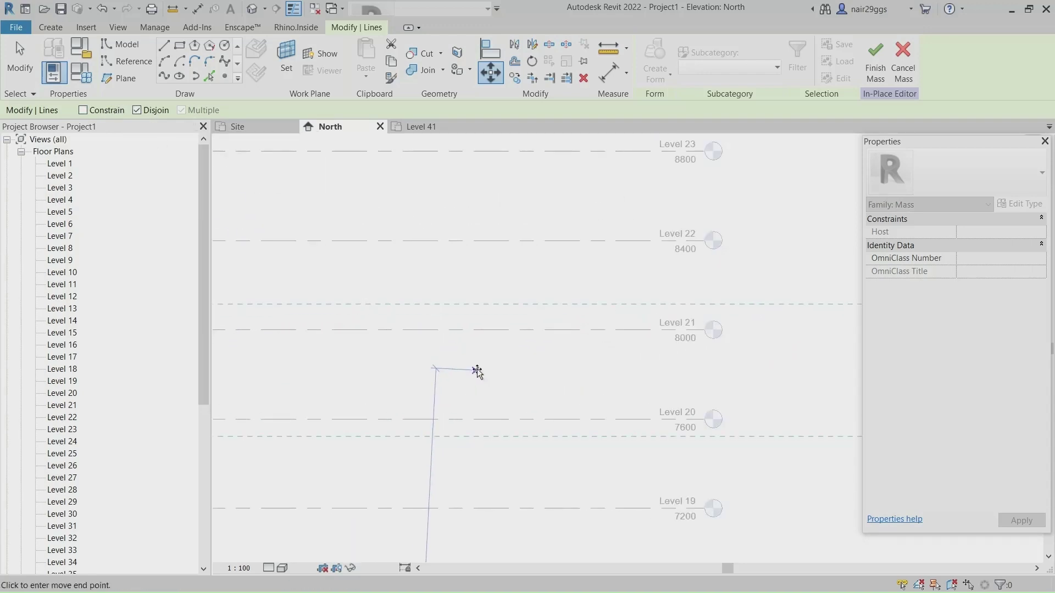
{"action": "left_click", "coordinate": [384, 330]}
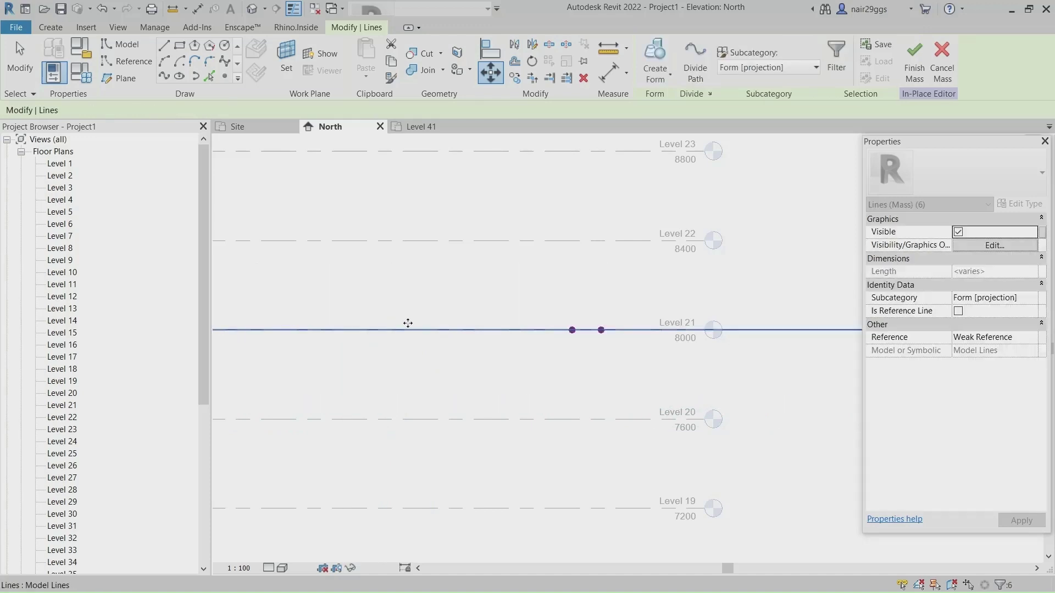
{"action": "scroll", "coordinate": [410, 322], "scroll_direction": "down", "scroll_amount": 6}
{"action": "key", "text": "Escape"}
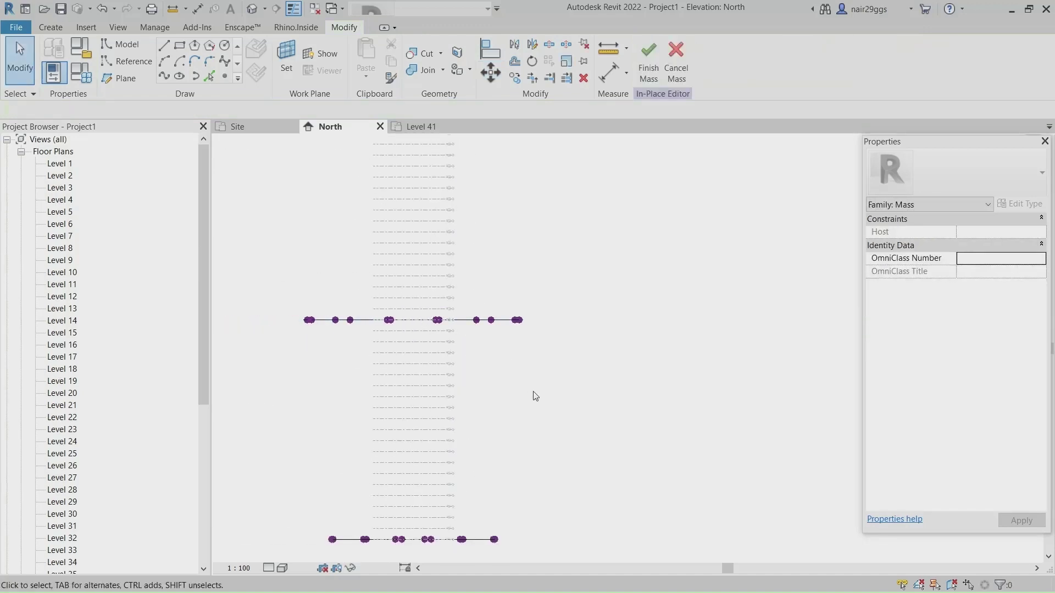
Step: Copy the inner circle and its splines from the base level straight up to the topmost level
{"action": "scroll", "coordinate": [430, 468], "scroll_direction": "down", "scroll_amount": 3}
{"action": "left_click_drag", "start_coordinate": [326, 507], "coordinate": [531, 565]}
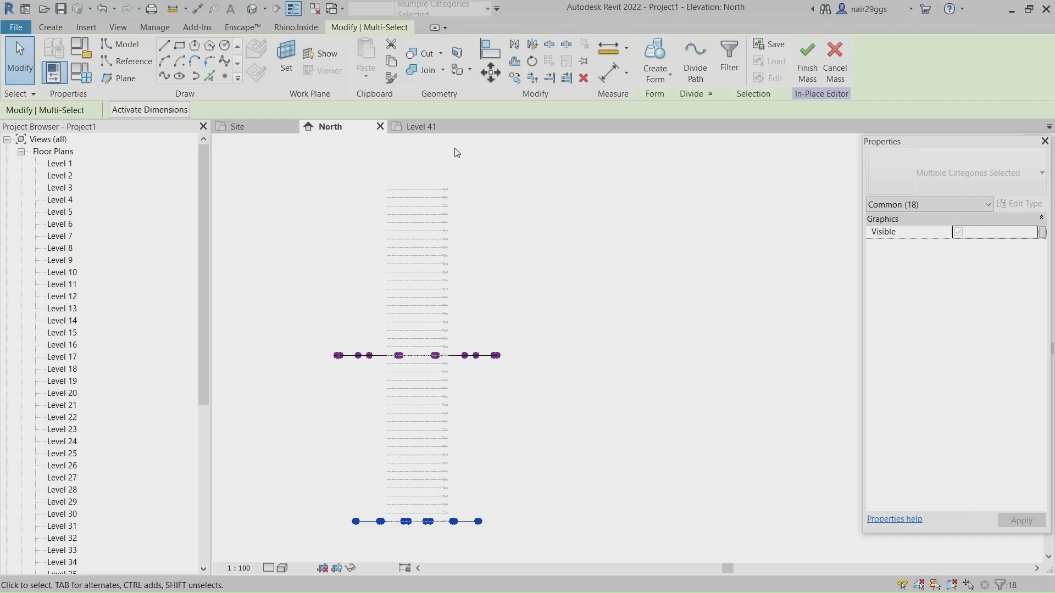
{"action": "left_click", "coordinate": [514, 79]}
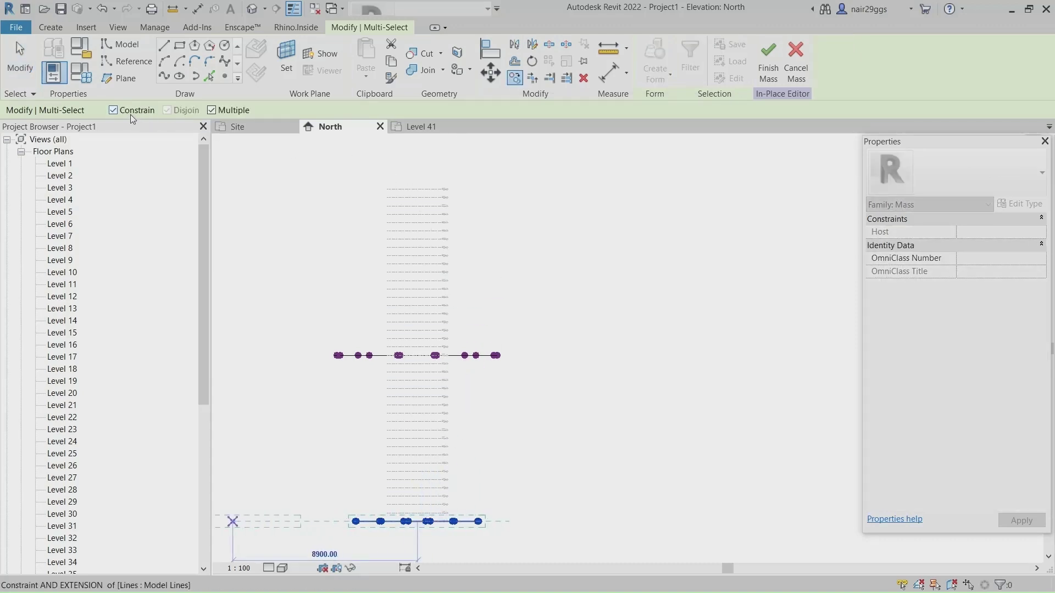
{"action": "left_click", "coordinate": [130, 114]}
{"action": "left_click", "coordinate": [417, 187]}
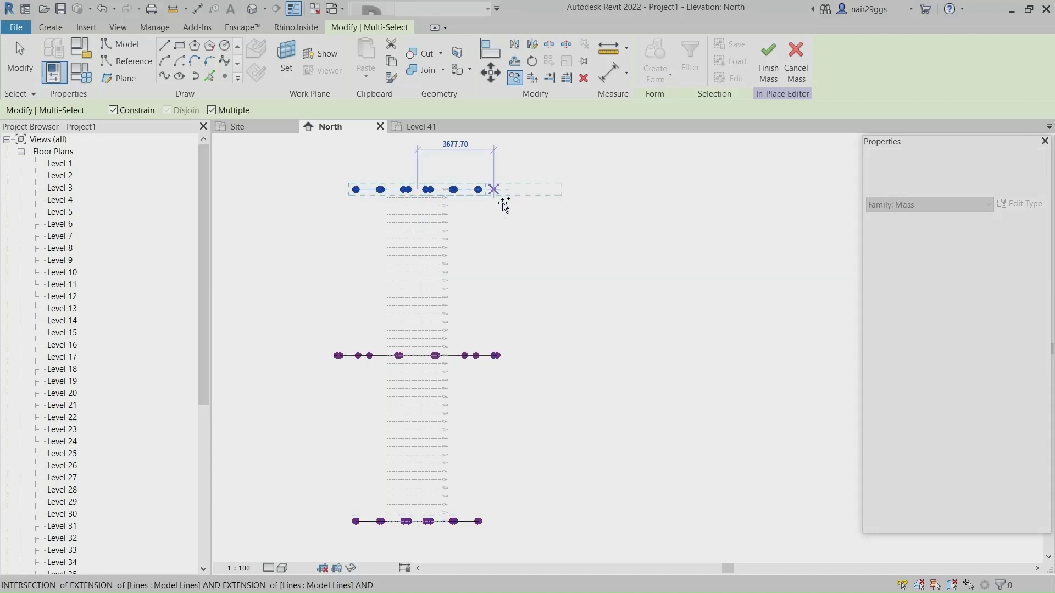
{"action": "key", "text": "Escape"}
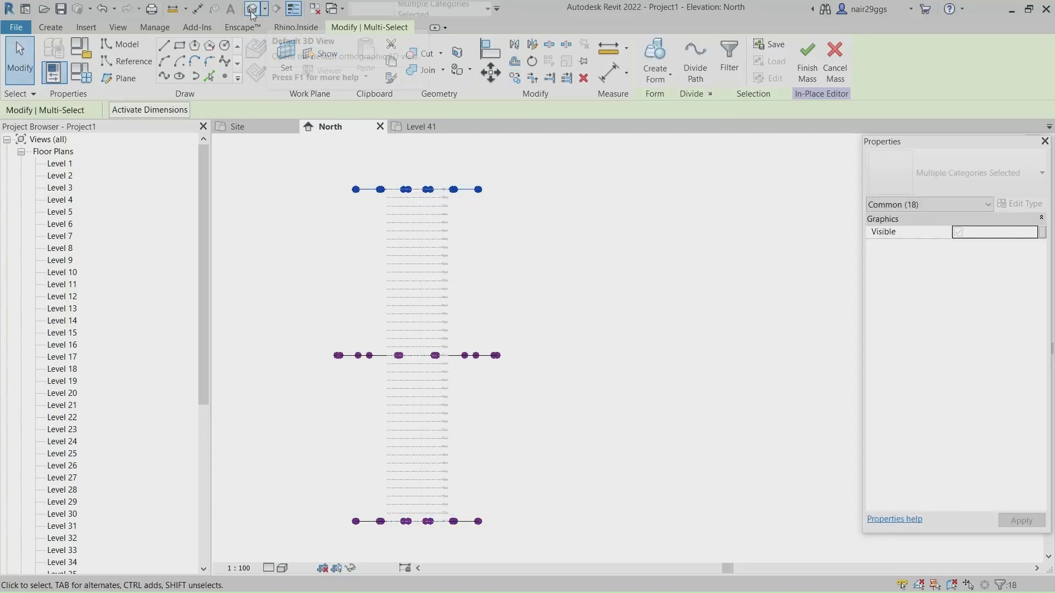
Step: Open the default 3D view and examine the three stacked profiles, comparing them with the Site plan
{"action": "left_click", "coordinate": [252, 12]}
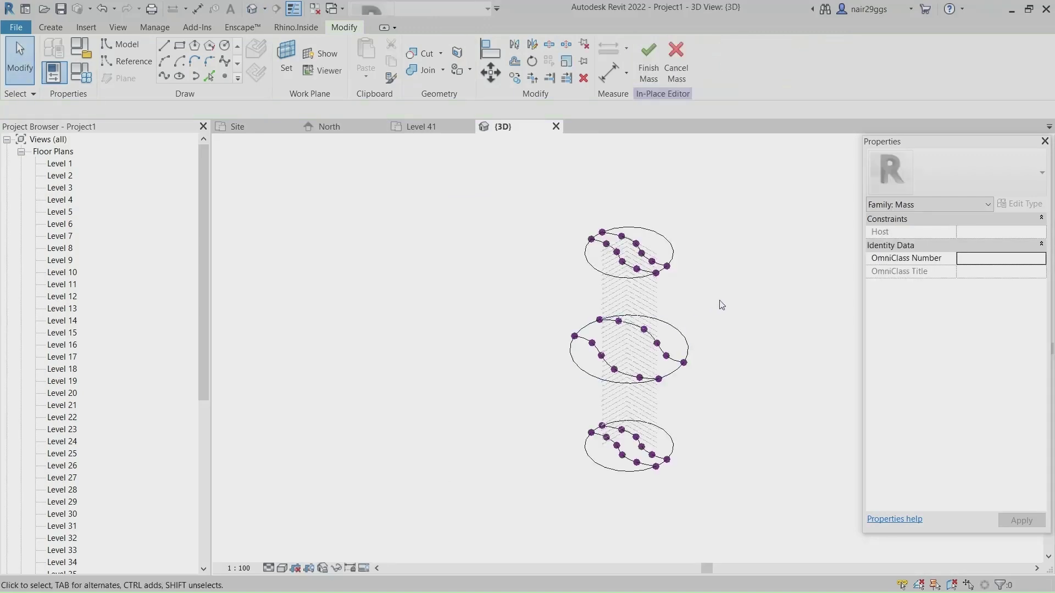
{"action": "scroll", "coordinate": [722, 305], "scroll_direction": "up", "scroll_amount": 2}
{"action": "scroll", "coordinate": [632, 305], "scroll_direction": "down", "scroll_amount": 1}
{"action": "middle_click_drag", "start_coordinate": [762, 412], "coordinate": [699, 455], "text": "shift"}
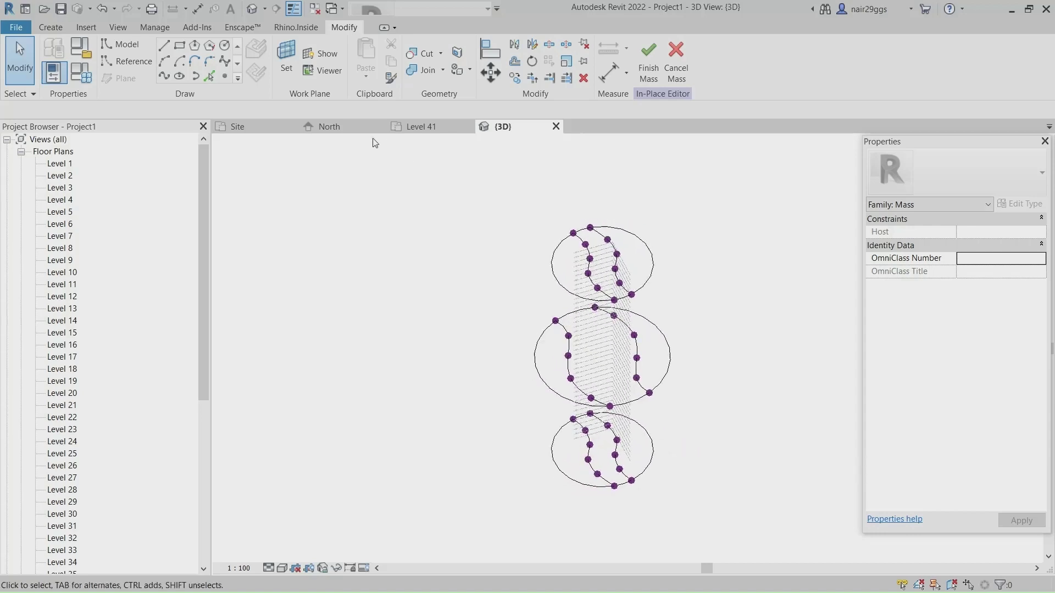
{"action": "left_click", "coordinate": [247, 127]}
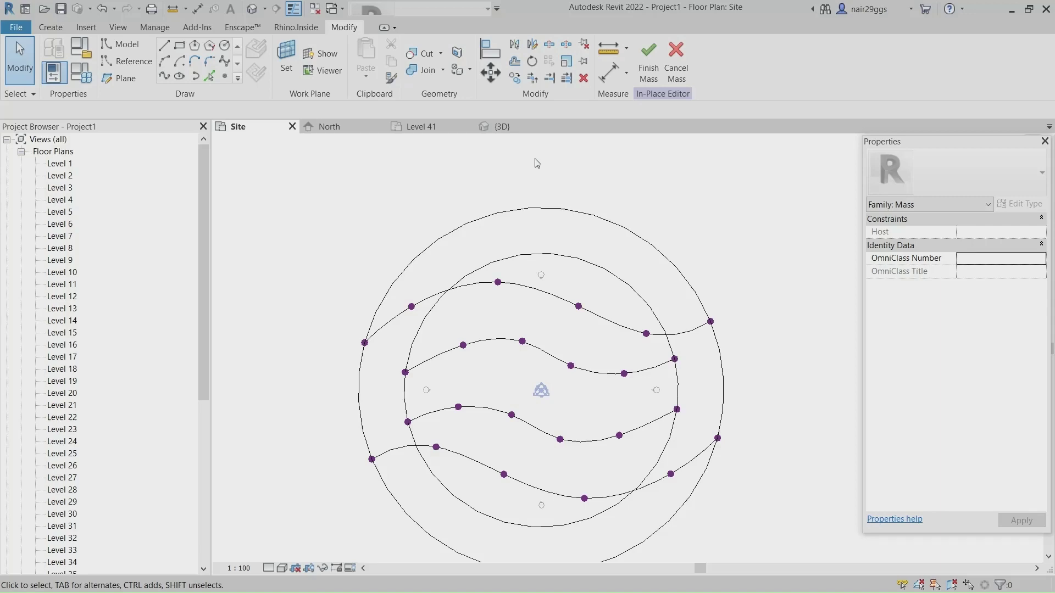
{"action": "left_click", "coordinate": [506, 127]}
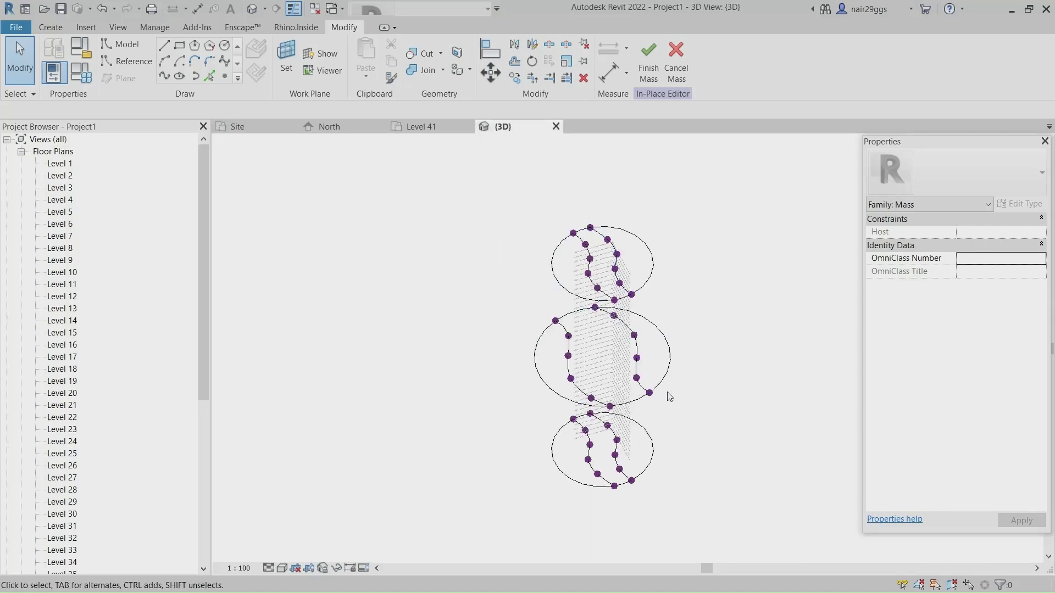
Step: Rotate the middle circle and its splines about 30 degrees counterclockwise in the 3D view
{"action": "middle_click_drag", "start_coordinate": [670, 396], "coordinate": [575, 319], "text": "shift"}
{"action": "left_click_drag", "start_coordinate": [552, 342], "coordinate": [715, 410]}
{"action": "left_click", "coordinate": [533, 62]}
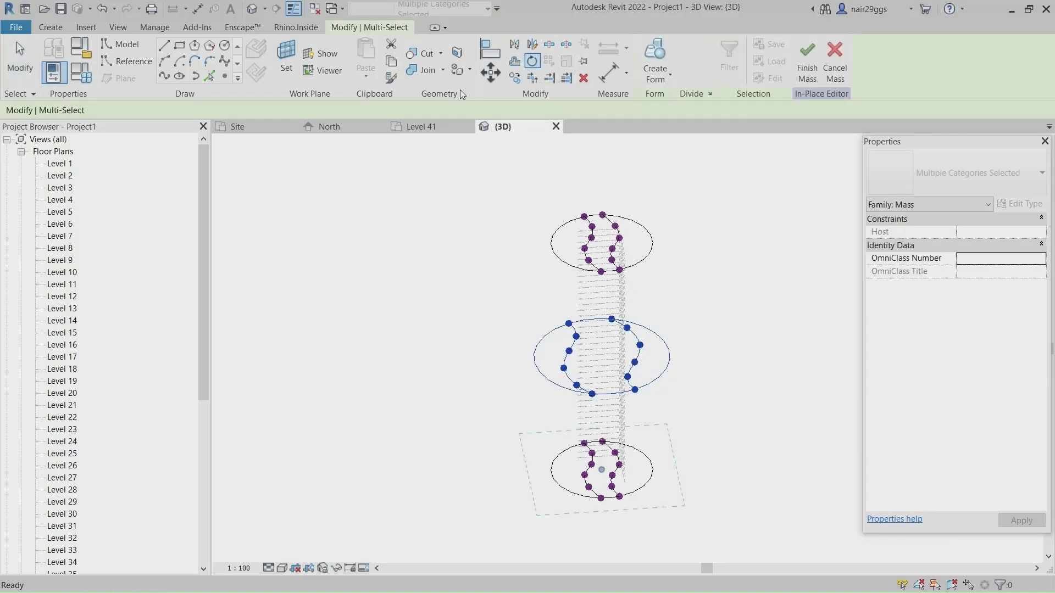
{"action": "left_click", "coordinate": [739, 443]}
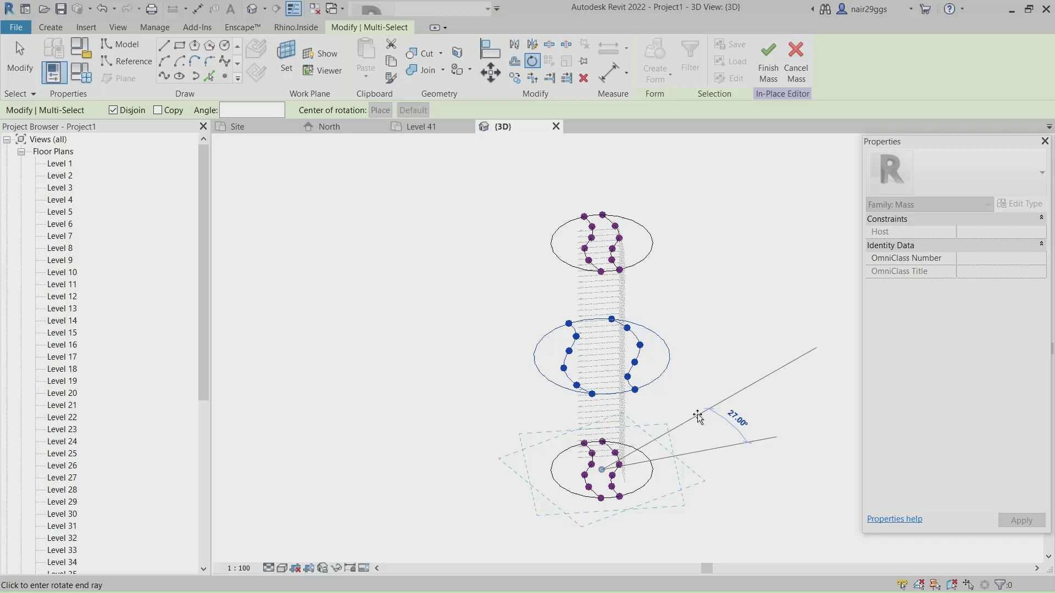
{"action": "key", "text": "Return"}
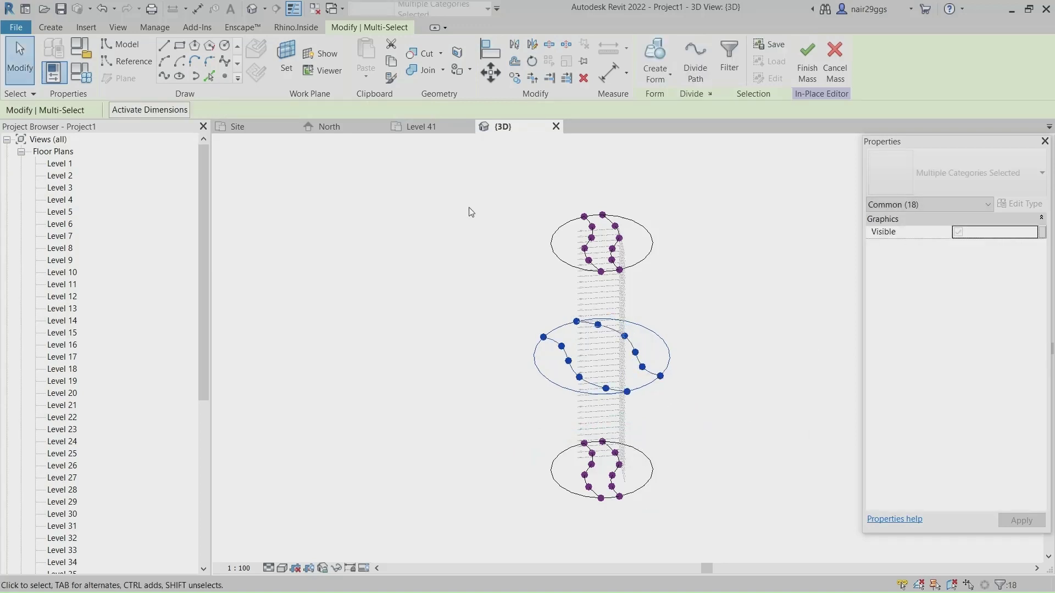
Step: Rotate the uppermost circle and its splines about 60 degrees counterclockwise around the shared centre
{"action": "left_click_drag", "start_coordinate": [460, 182], "coordinate": [704, 311]}
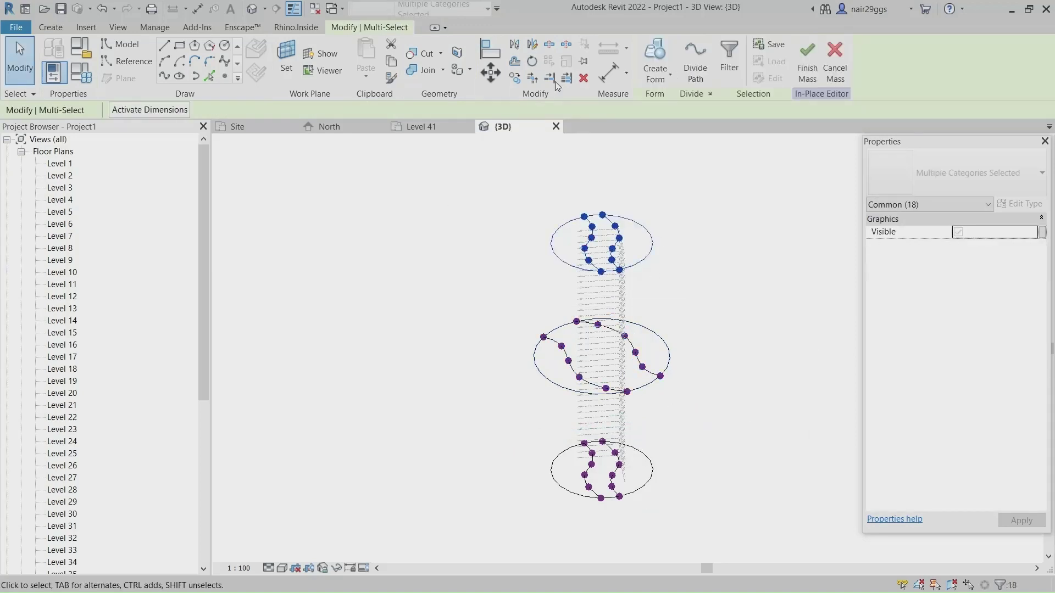
{"action": "left_click", "coordinate": [531, 61]}
{"action": "left_click", "coordinate": [767, 487]}
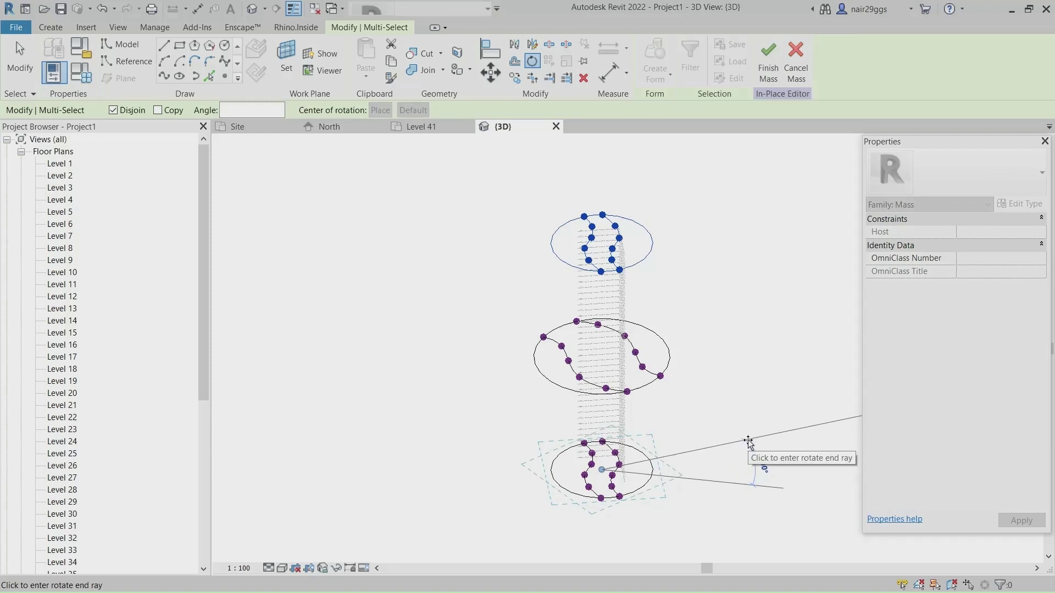
{"action": "type", "text": "30"}
{"action": "key", "text": "Return"}
{"action": "left_click", "coordinate": [373, 203]}
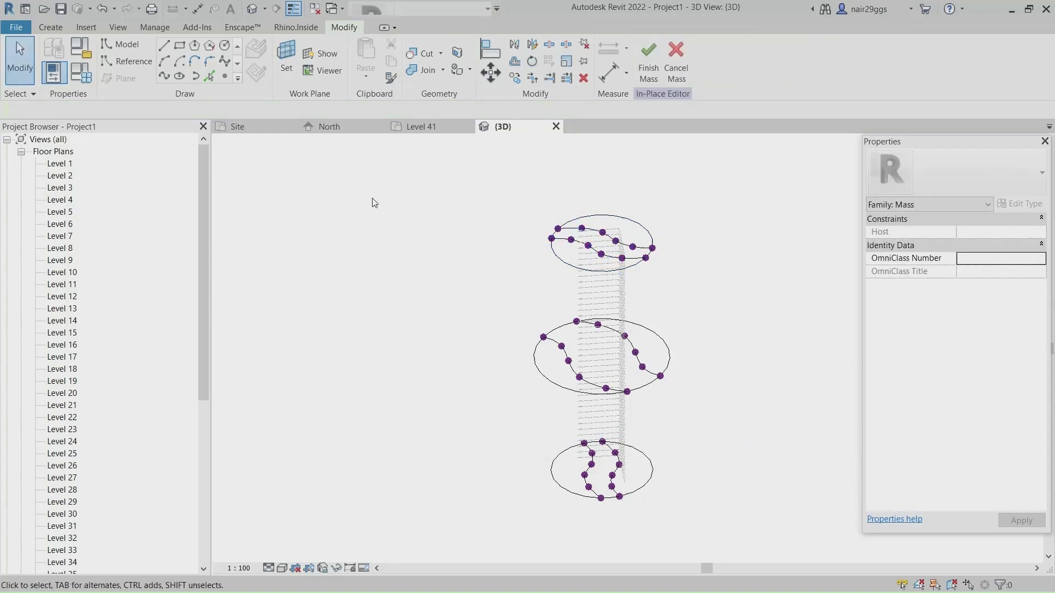
Step: Create a form through the right-hand loops of the bottom, middle and top profiles, each made of one spline and its outer arc
{"action": "scroll", "coordinate": [373, 203], "scroll_direction": "down", "scroll_amount": 2}
{"action": "middle_click_drag", "start_coordinate": [716, 269], "coordinate": [652, 280], "text": "shift"}
{"action": "scroll", "coordinate": [561, 418], "scroll_direction": "up", "scroll_amount": 4}
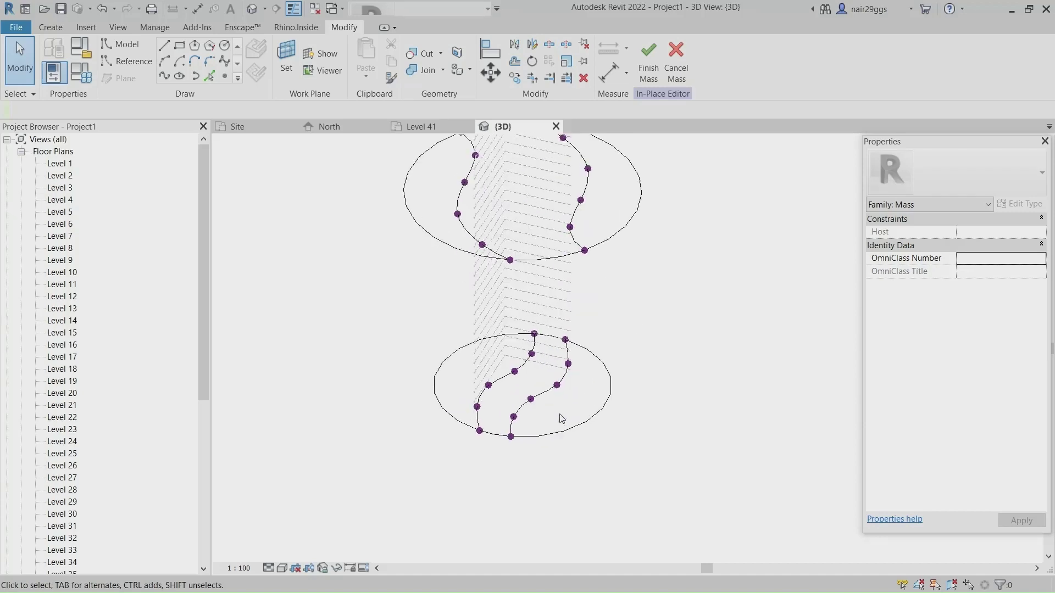
{"action": "scroll", "coordinate": [555, 416], "scroll_direction": "up", "scroll_amount": 2}
{"action": "left_click", "coordinate": [508, 406]}
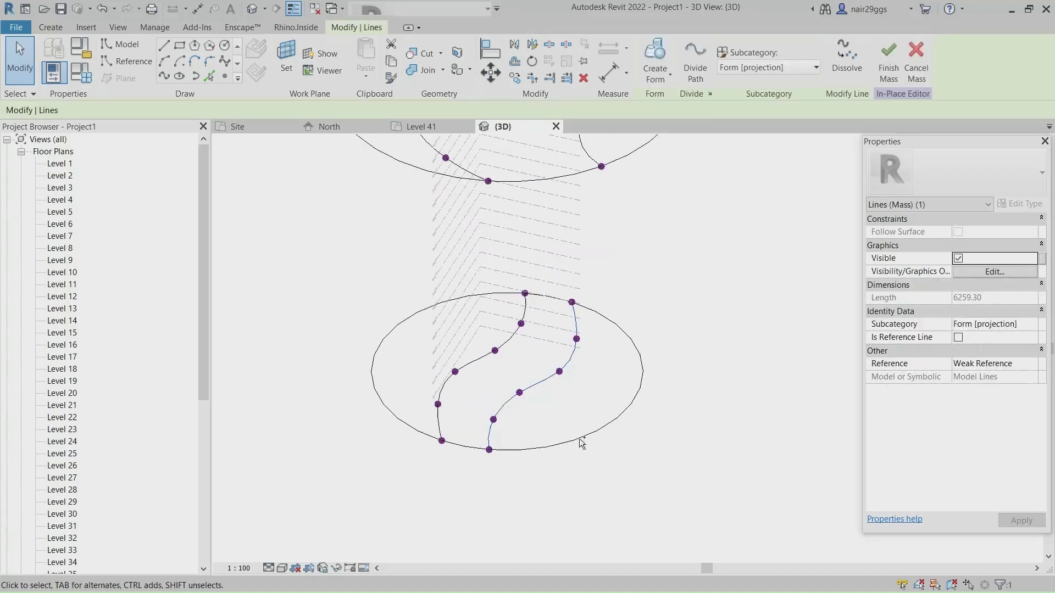
{"action": "left_click", "coordinate": [607, 423], "text": "ctrl"}
{"action": "scroll", "coordinate": [506, 483], "scroll_direction": "down", "scroll_amount": 3}
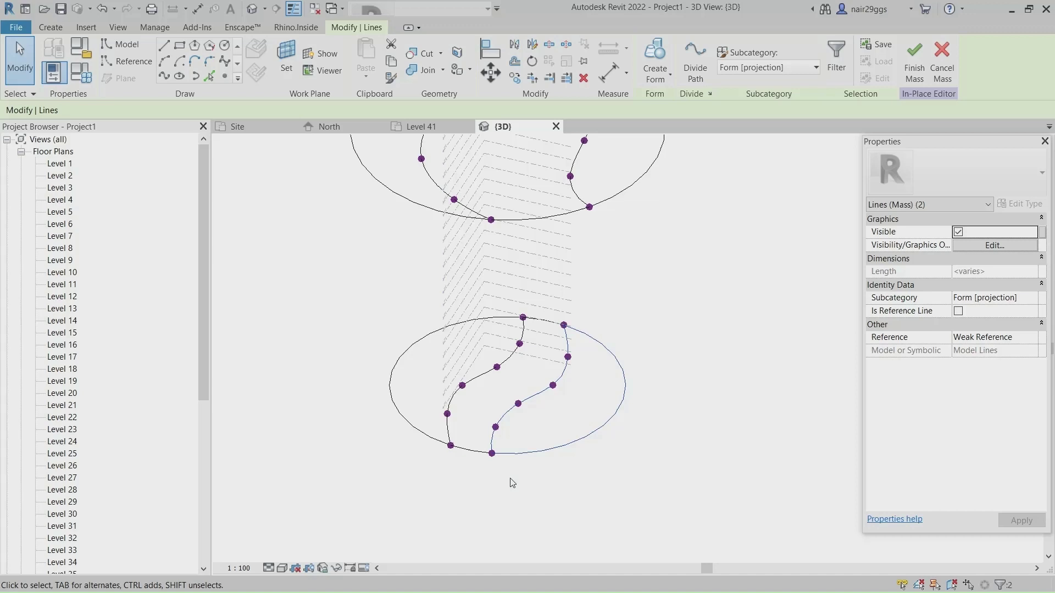
{"action": "scroll", "coordinate": [605, 274], "scroll_direction": "up", "scroll_amount": 4}
{"action": "left_click_drag", "start_coordinate": [674, 318], "coordinate": [544, 278]}
{"action": "middle_click_drag", "start_coordinate": [544, 278], "coordinate": [615, 286], "text": "shift"}
{"action": "scroll", "coordinate": [619, 288], "scroll_direction": "down", "scroll_amount": 2}
{"action": "scroll", "coordinate": [565, 193], "scroll_direction": "up", "scroll_amount": 4}
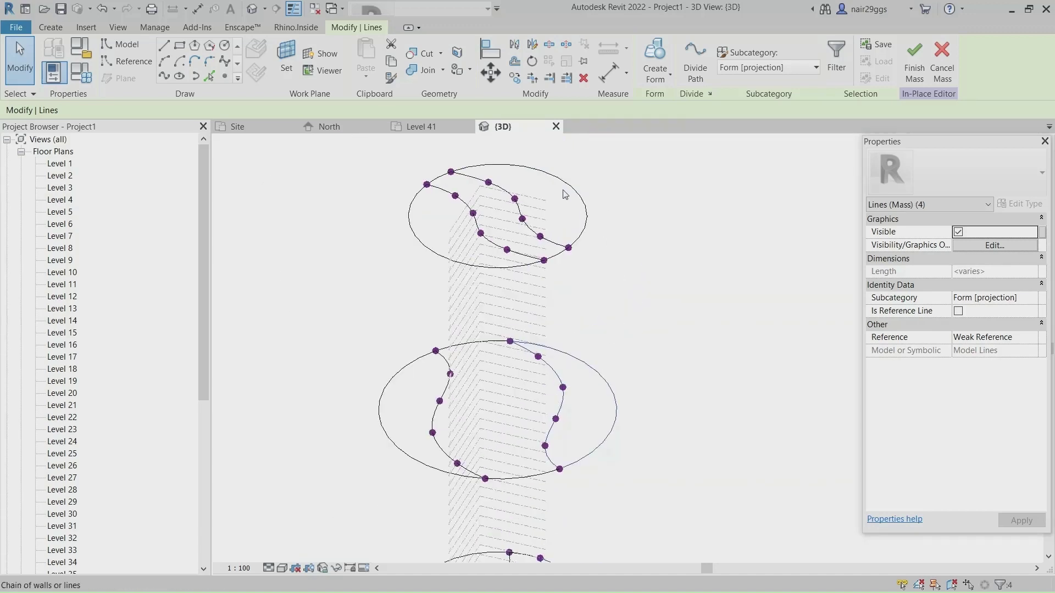
{"action": "left_click_drag", "start_coordinate": [593, 173], "coordinate": [477, 233]}
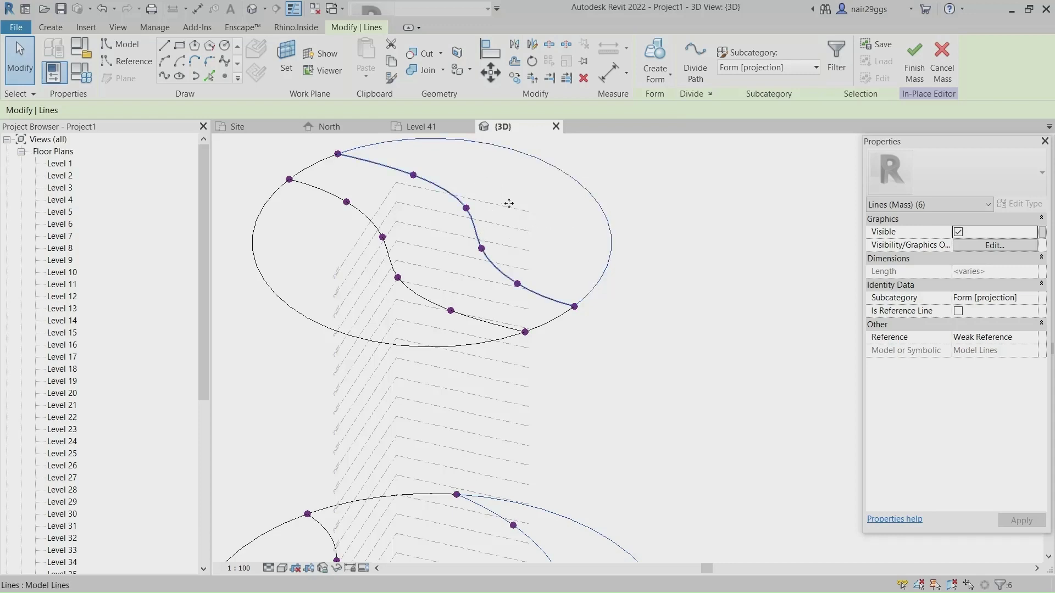
{"action": "left_click", "coordinate": [655, 62]}
{"action": "left_click", "coordinate": [518, 176]}
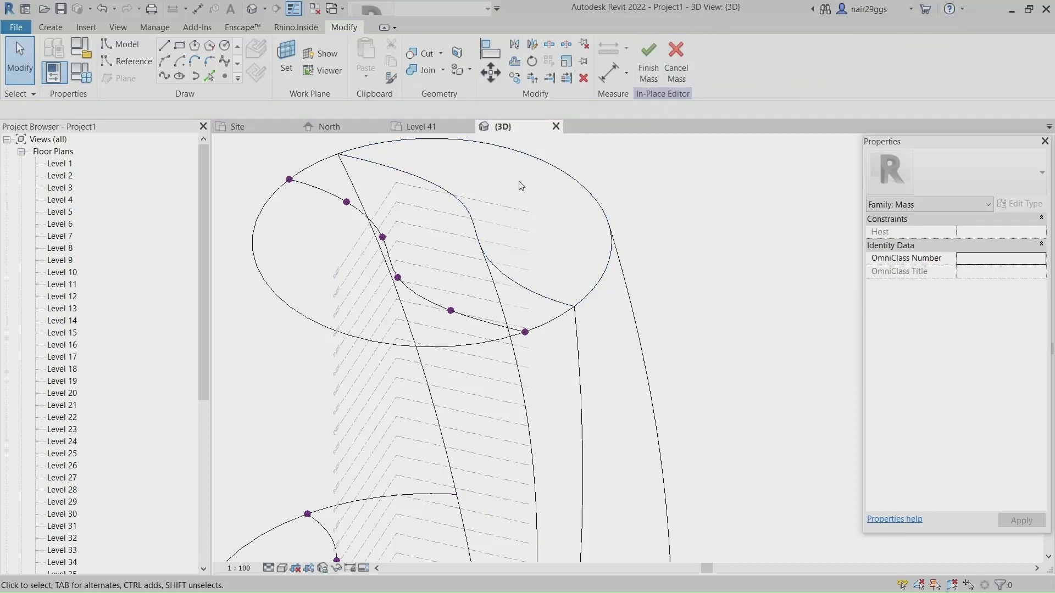
Step: Set the 3D view's visual style to Consistent Colors
{"action": "scroll", "coordinate": [514, 182], "scroll_direction": "down", "scroll_amount": 5}
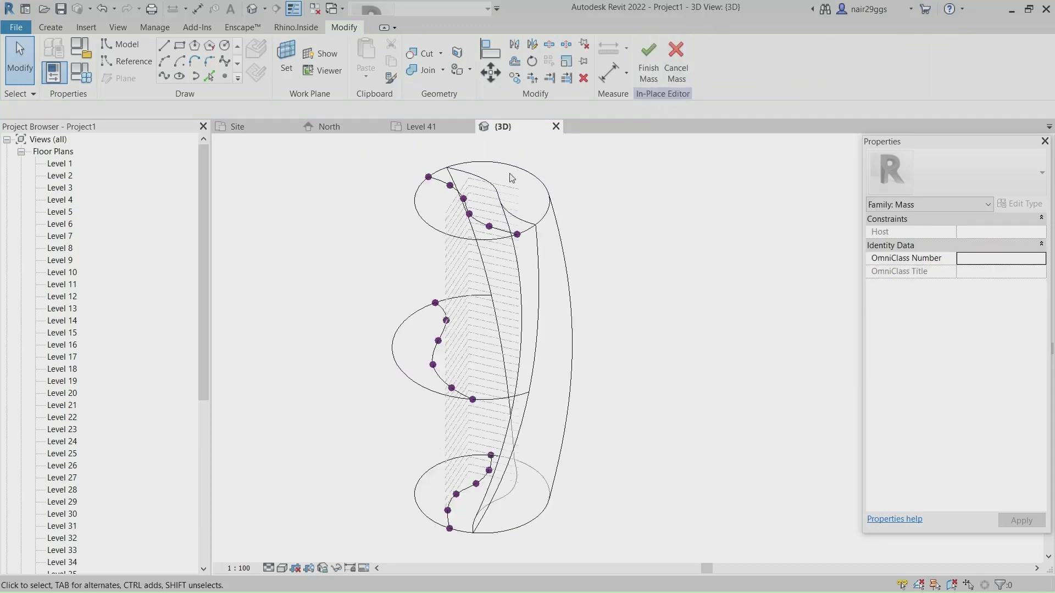
{"action": "left_click", "coordinate": [281, 569]}
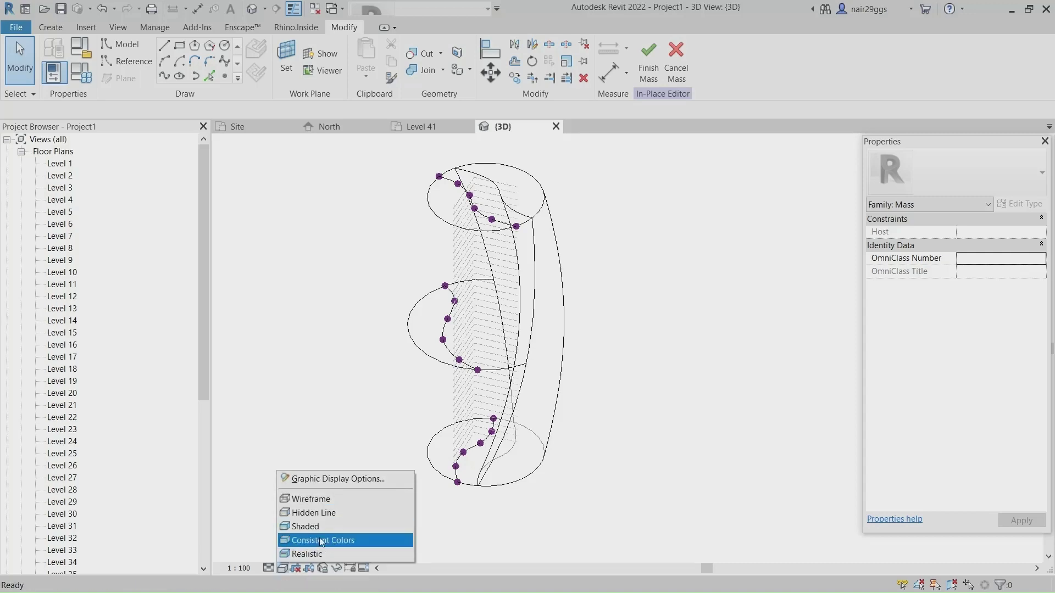
{"action": "left_click", "coordinate": [322, 540]}
Step: Create a form through the remaining left-hand loops of the top, middle and bottom profiles, each made of one spline and its outer arc
{"action": "scroll", "coordinate": [424, 164], "scroll_direction": "up", "scroll_amount": 4}
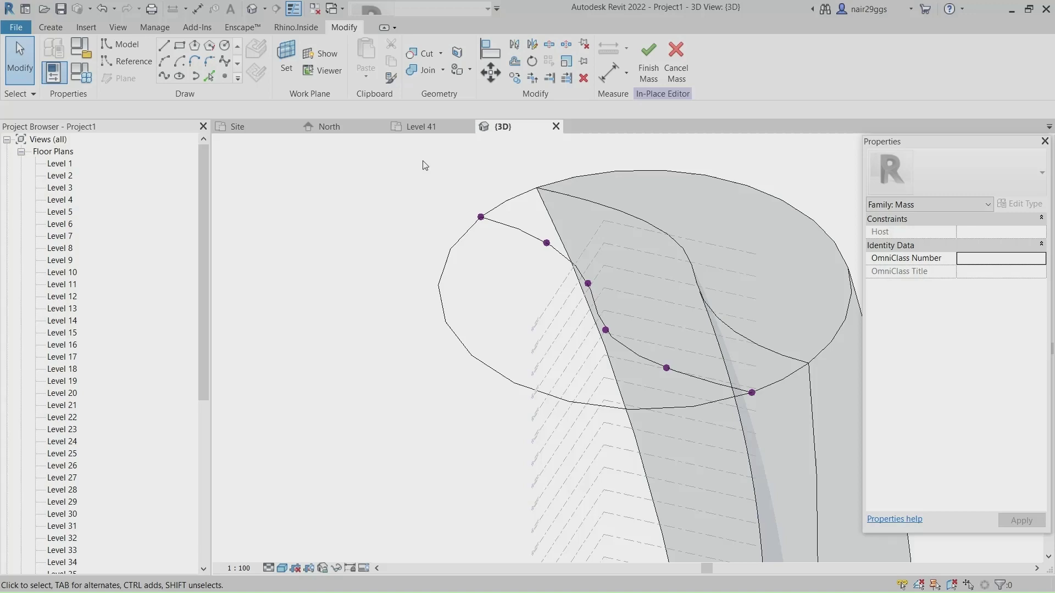
{"action": "left_click_drag", "start_coordinate": [516, 216], "coordinate": [498, 341]}
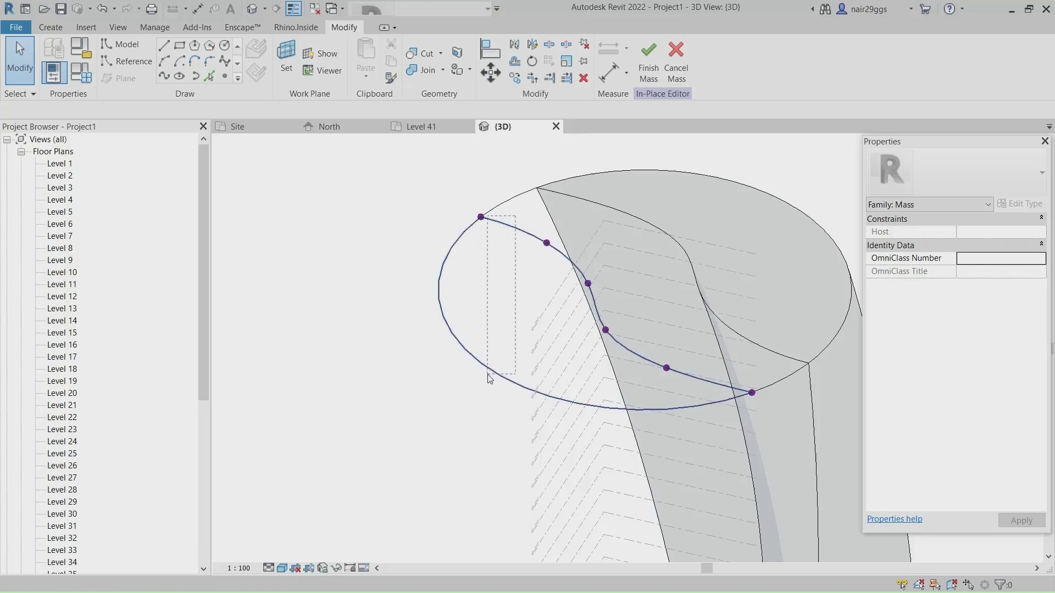
{"action": "left_click_drag", "start_coordinate": [489, 379], "coordinate": [383, 373]}
{"action": "scroll", "coordinate": [489, 140], "scroll_direction": "down", "scroll_amount": 5}
{"action": "scroll", "coordinate": [476, 494], "scroll_direction": "up", "scroll_amount": 3}
{"action": "scroll", "coordinate": [453, 196], "scroll_direction": "down", "scroll_amount": 4}
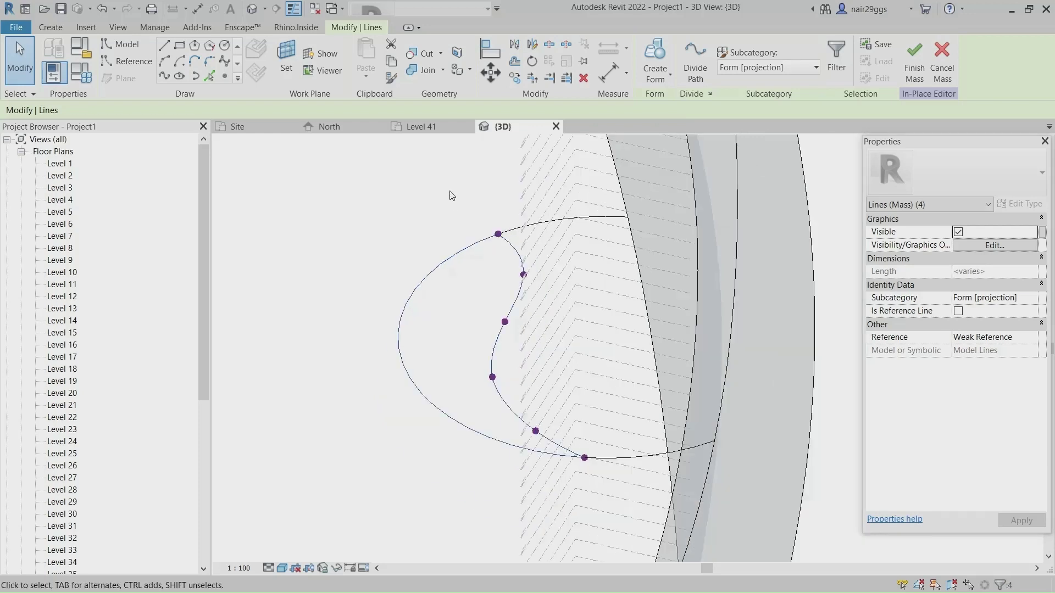
{"action": "scroll", "coordinate": [506, 494], "scroll_direction": "up", "scroll_amount": 4}
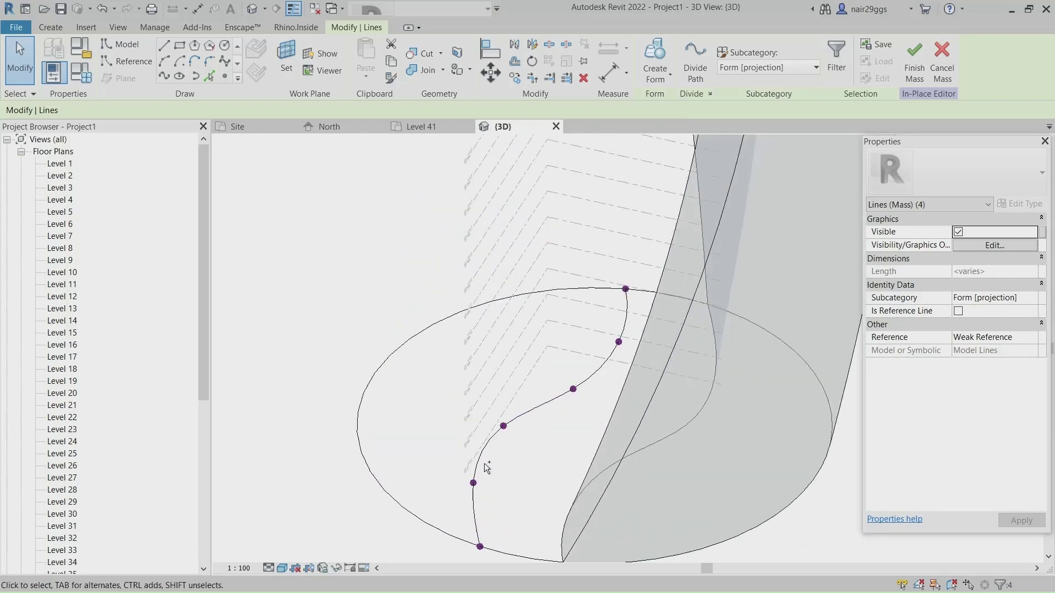
{"action": "left_click_drag", "start_coordinate": [483, 463], "coordinate": [363, 444], "text": "ctrl"}
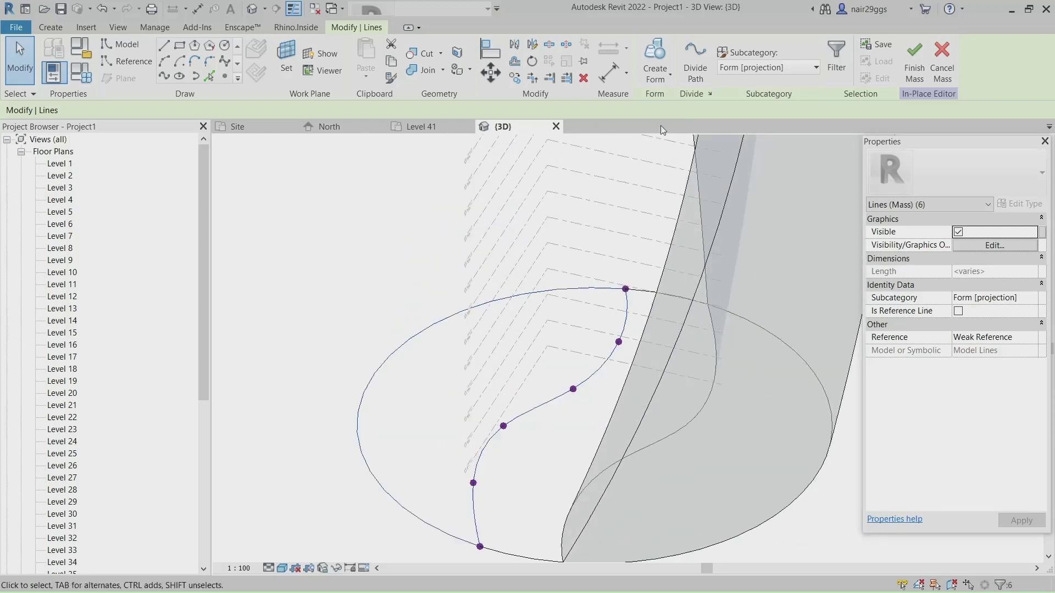
{"action": "left_click", "coordinate": [655, 55]}
{"action": "scroll", "coordinate": [471, 468], "scroll_direction": "down", "scroll_amount": 3}
{"action": "scroll", "coordinate": [471, 468], "scroll_direction": "down", "scroll_amount": 3}
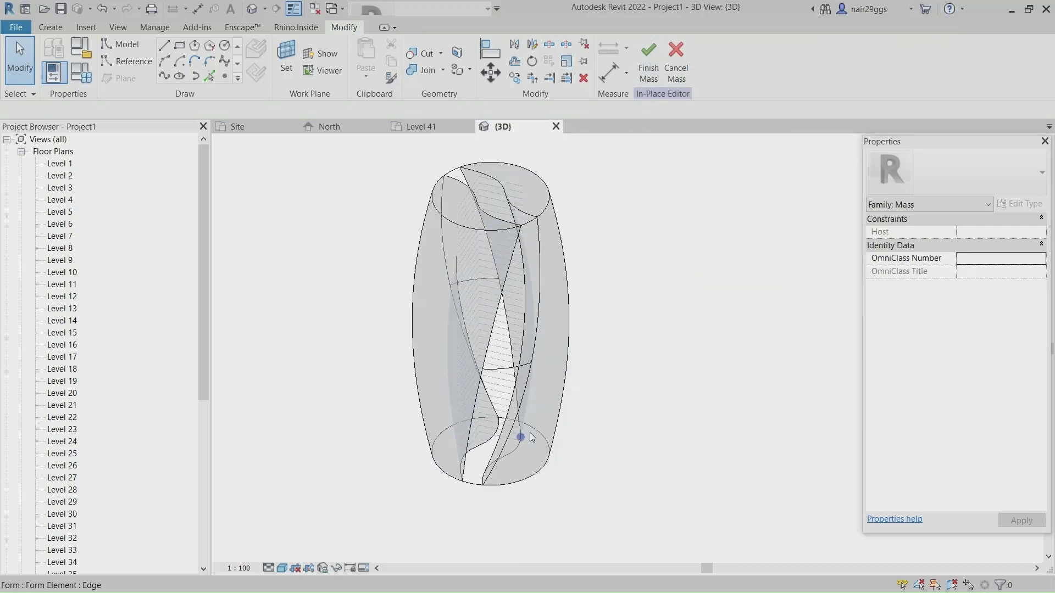
Step: Create a surface form through the short top, middle and bottom arcs bridging the gap on one side of the tower
{"action": "middle_click_drag", "start_coordinate": [635, 365], "coordinate": [493, 208], "text": "shift"}
{"action": "left_click", "coordinate": [494, 202]}
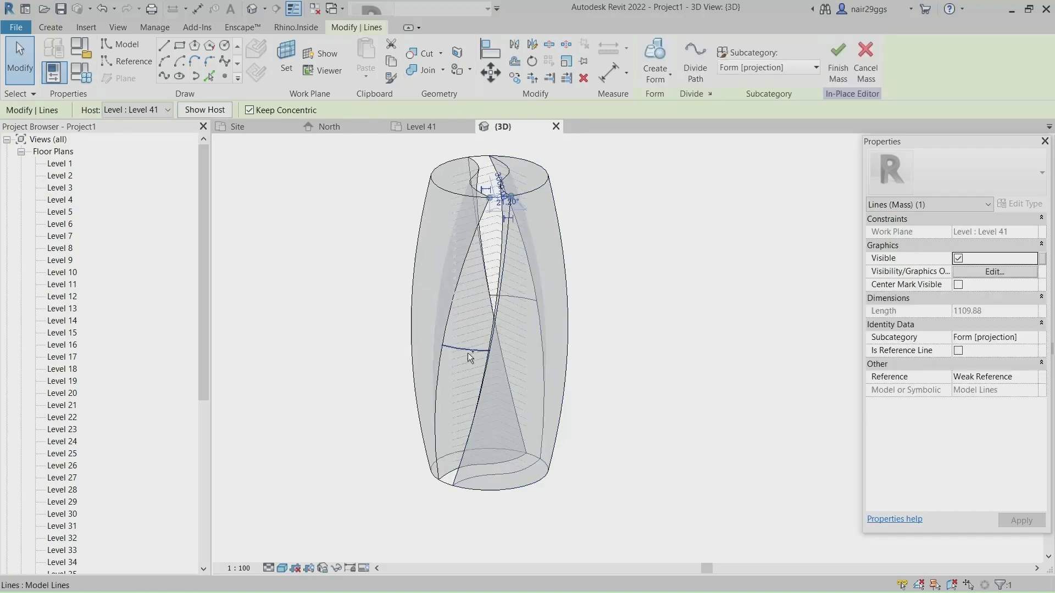
{"action": "left_click", "coordinate": [439, 485], "text": "ctrl"}
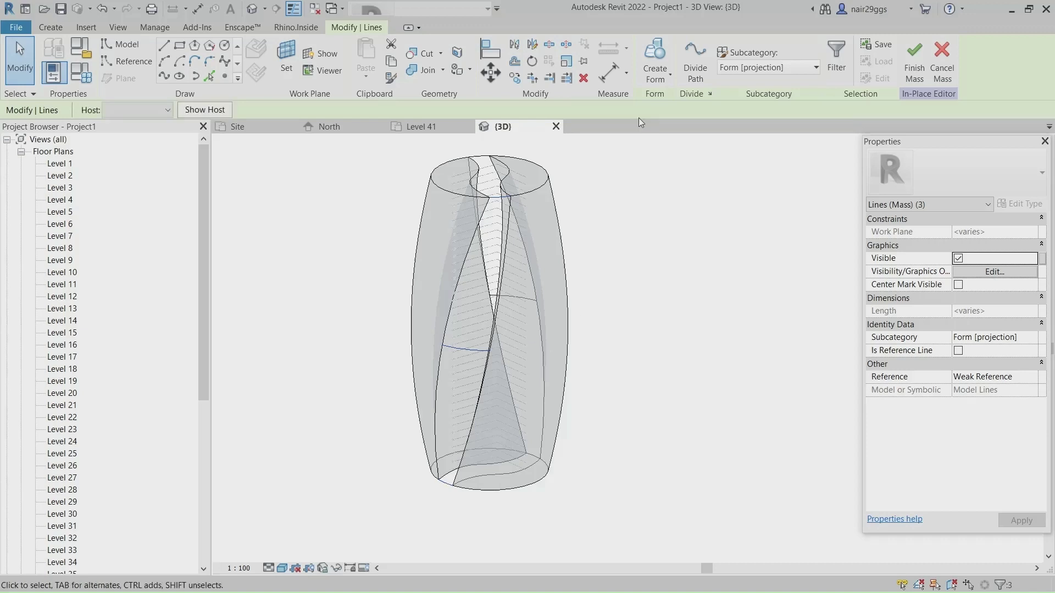
{"action": "key", "text": "Escape"}
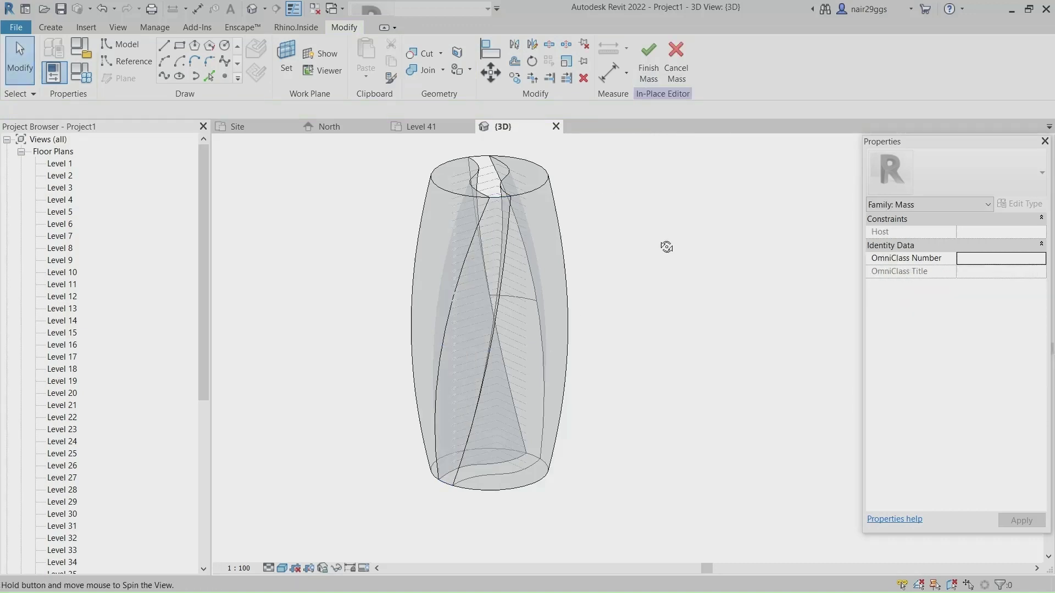
Step: Close the gap on the tower's opposite side with a surface form through its short bottom, middle and top arcs
{"action": "middle_click_drag", "start_coordinate": [666, 246], "coordinate": [358, 287], "text": "shift"}
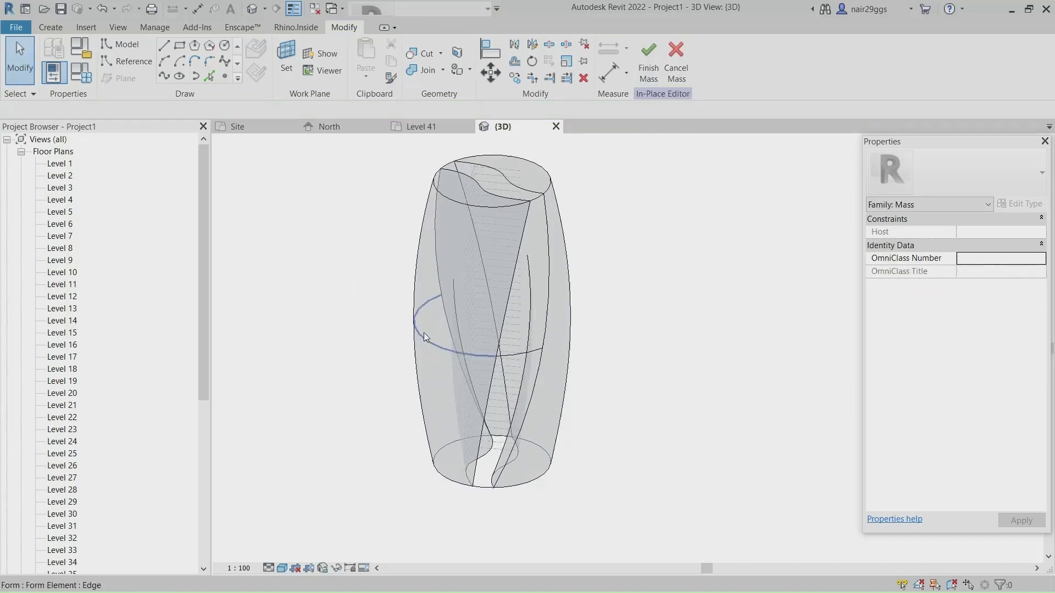
{"action": "left_click", "coordinate": [490, 498]}
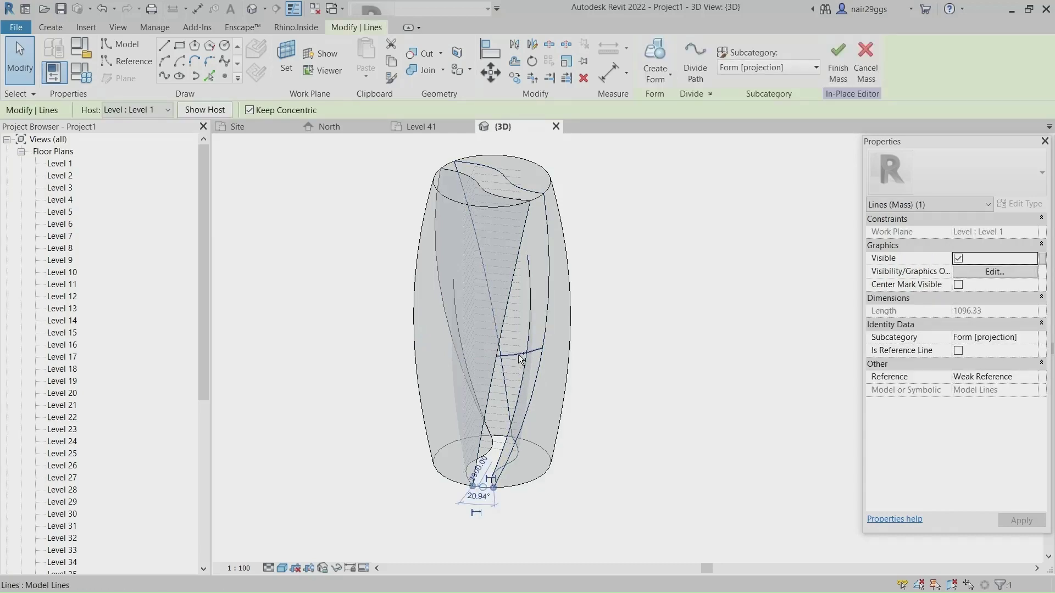
{"action": "left_click", "coordinate": [545, 206], "text": "ctrl"}
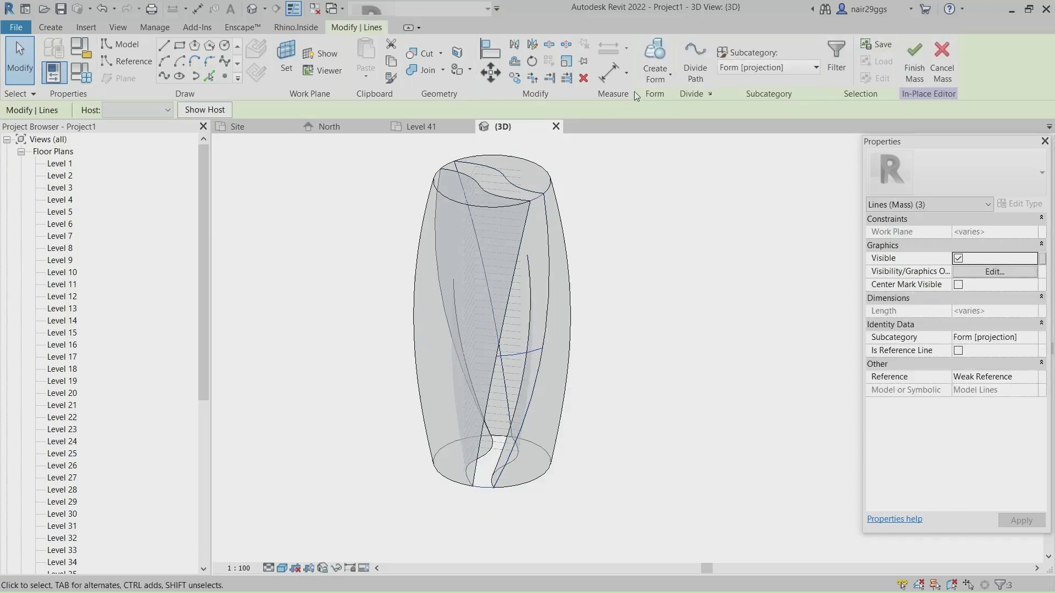
{"action": "key", "text": "Escape"}
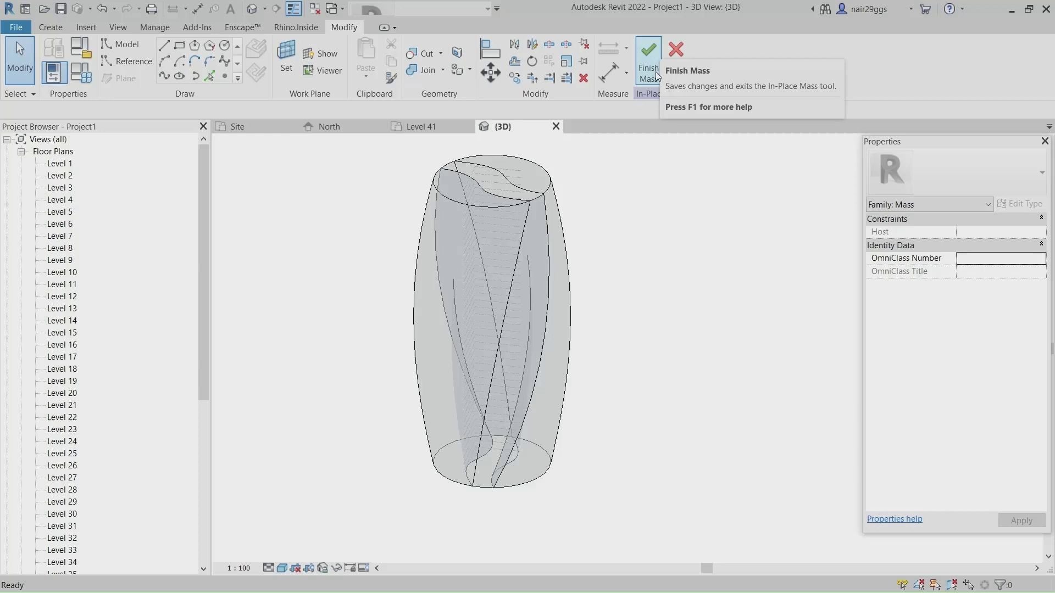
Step: Create a form from the outer arc edges around the tower's top rim and finish the in-place mass
{"action": "scroll", "coordinate": [539, 159], "scroll_direction": "up", "scroll_amount": 3}
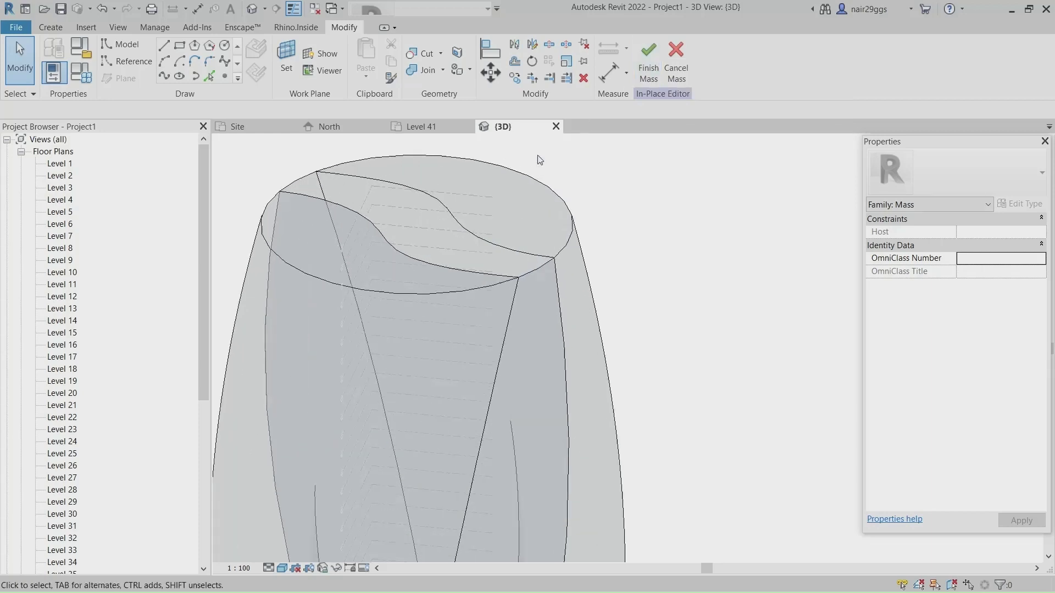
{"action": "left_click", "coordinate": [517, 168]}
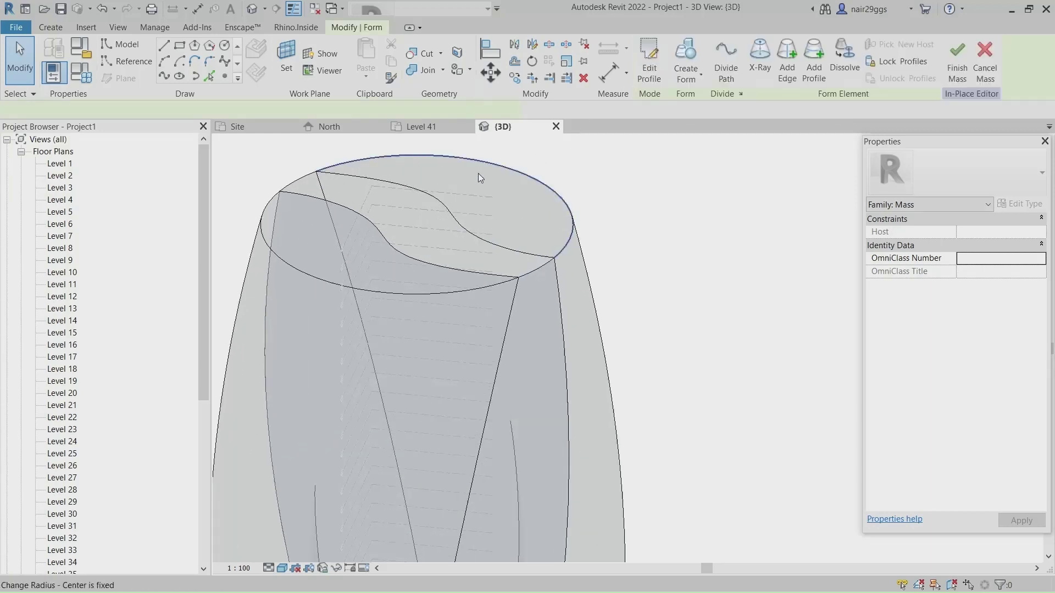
{"action": "left_click", "coordinate": [263, 230], "text": "ctrl"}
{"action": "left_click", "coordinate": [546, 271], "text": "ctrl"}
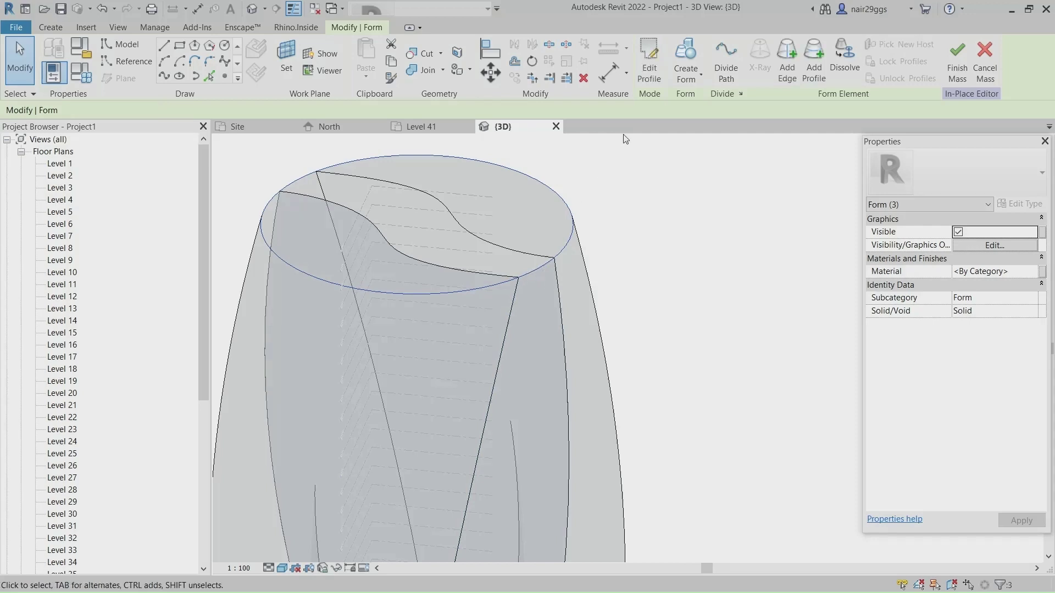
{"action": "left_click", "coordinate": [687, 53]}
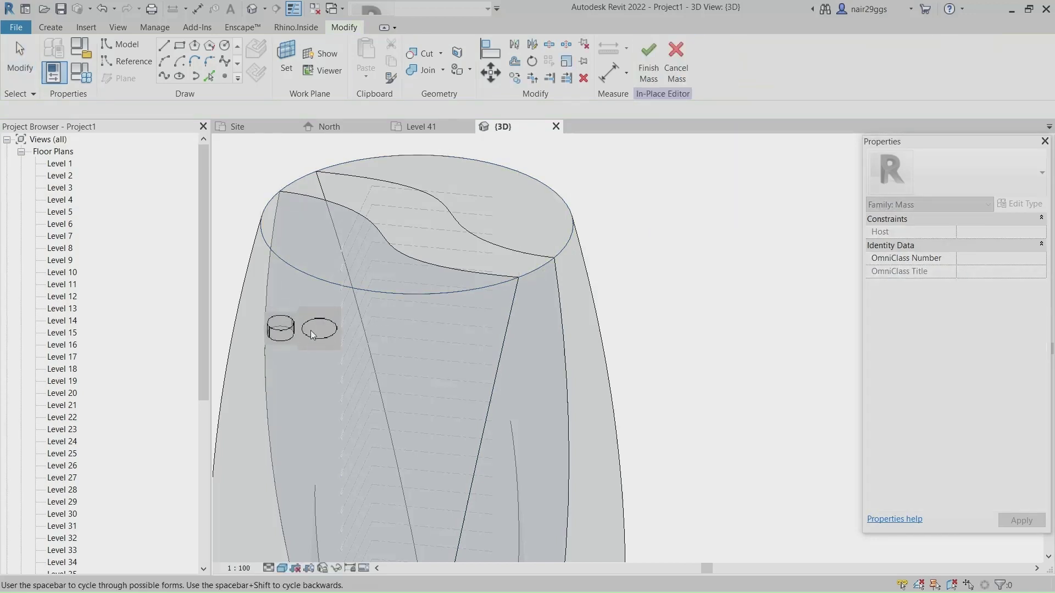
{"action": "left_click", "coordinate": [609, 206]}
{"action": "scroll", "coordinate": [609, 206], "scroll_direction": "down", "scroll_amount": 3}
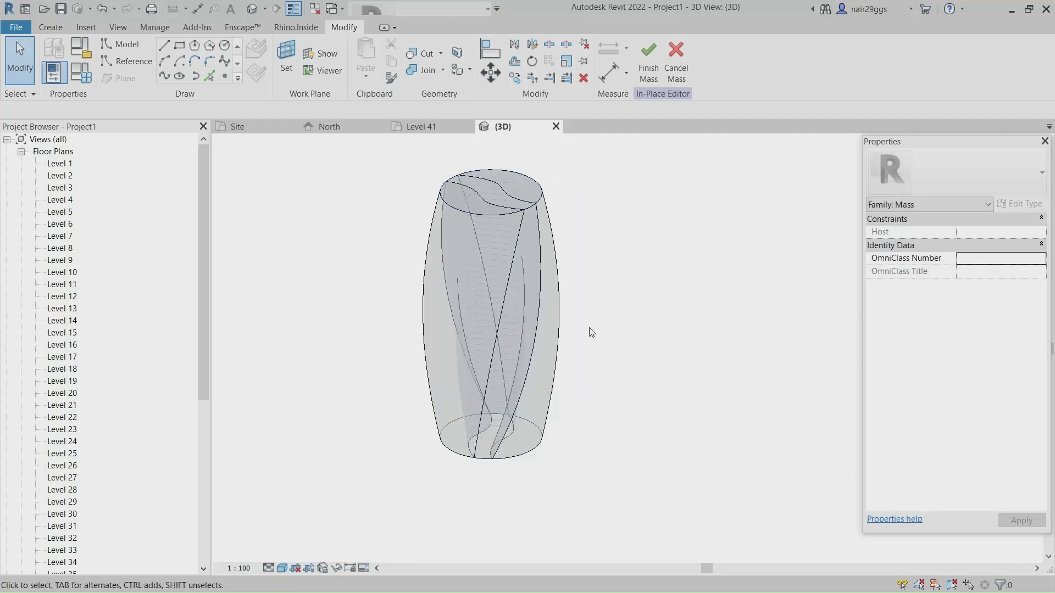
{"action": "middle_click_drag", "start_coordinate": [613, 344], "coordinate": [529, 260], "text": "shift"}
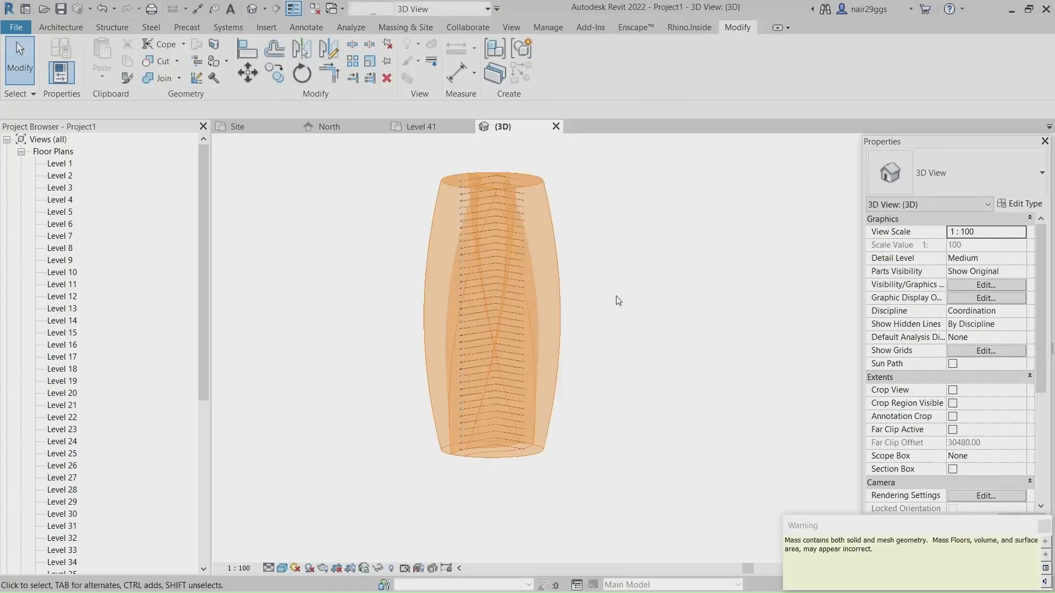
Step: Add mass floors to the tower mass at every level from Level 1 to Level 41
{"action": "scroll", "coordinate": [480, 183], "scroll_direction": "up", "scroll_amount": 3}
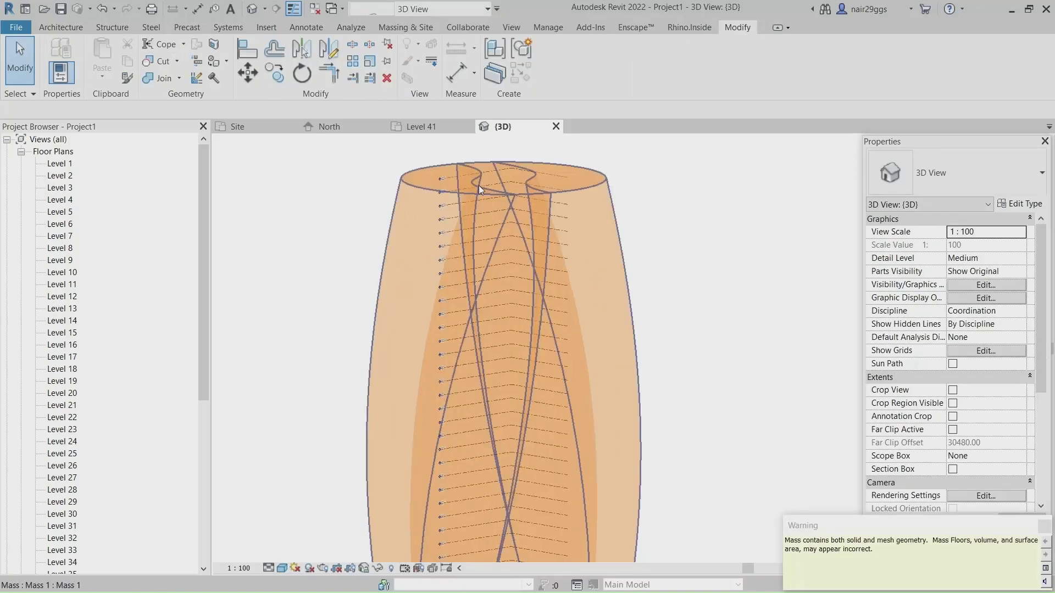
{"action": "left_click", "coordinate": [479, 186]}
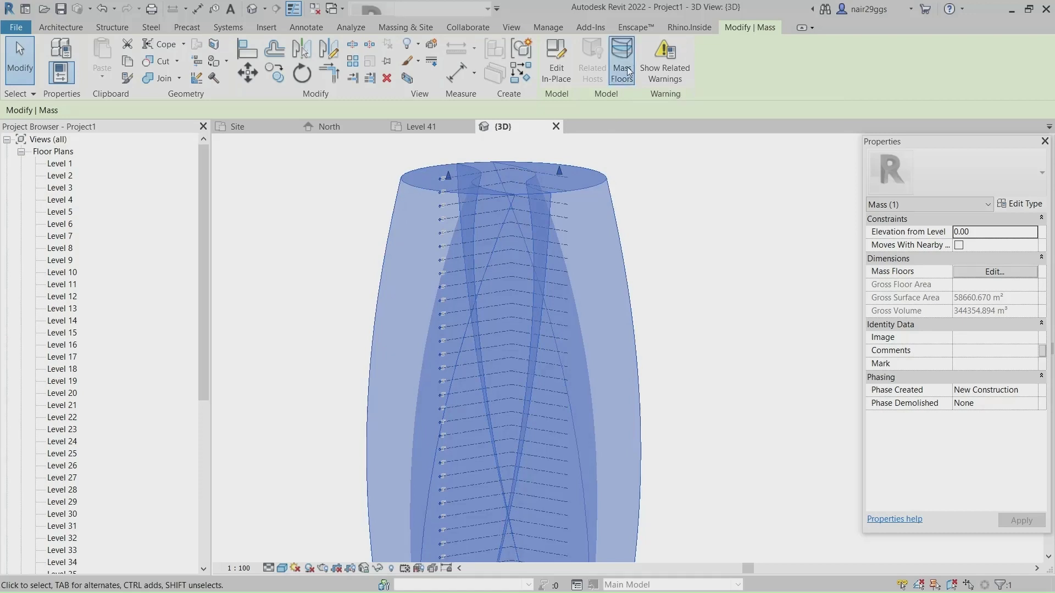
{"action": "left_click", "coordinate": [623, 65]}
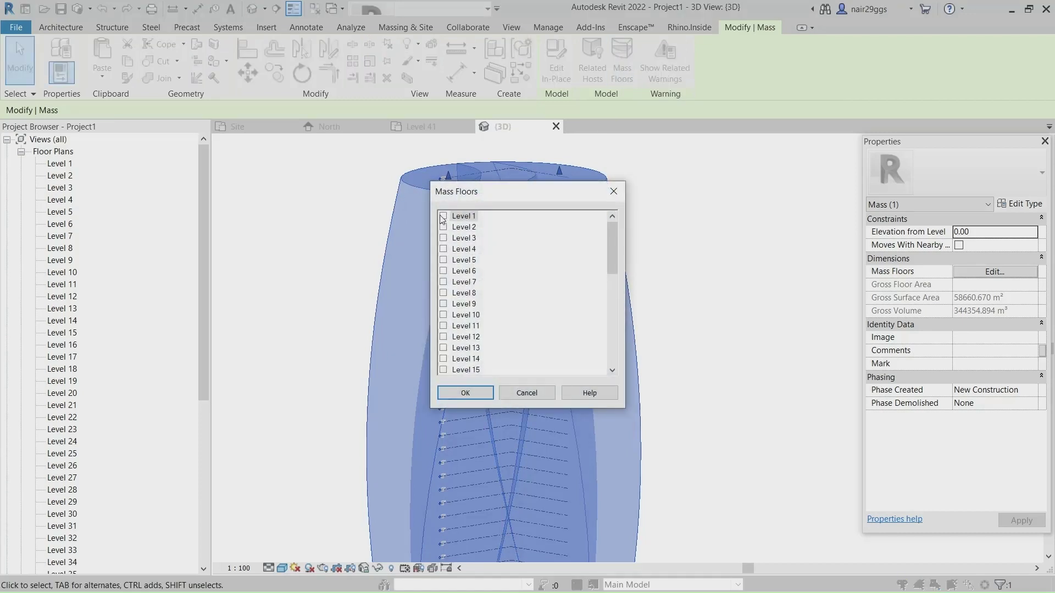
{"action": "scroll", "coordinate": [461, 238], "scroll_direction": "down", "scroll_amount": 5}
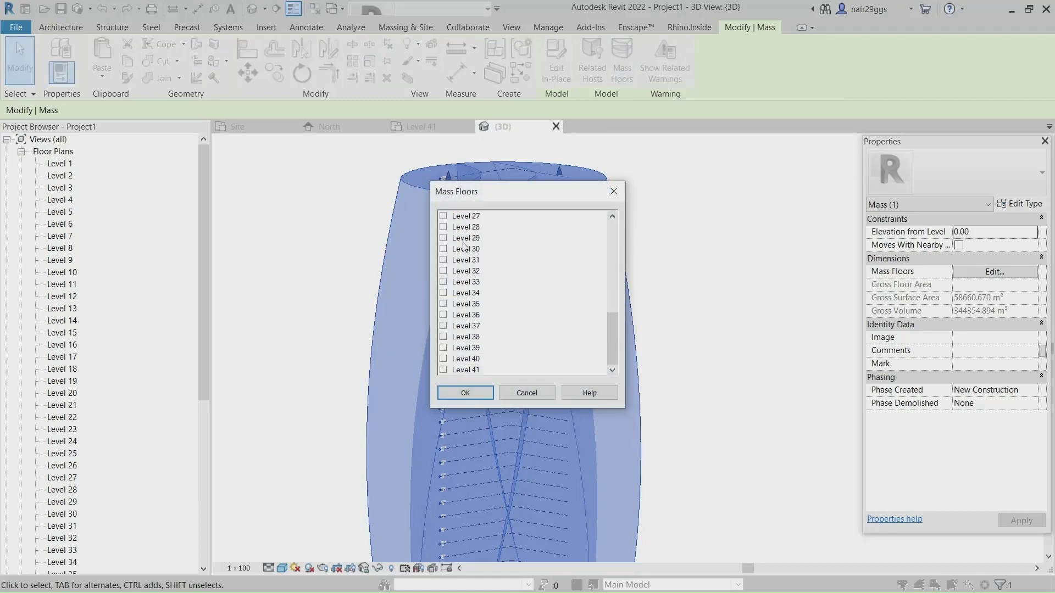
{"action": "left_click", "coordinate": [467, 370], "text": "shift"}
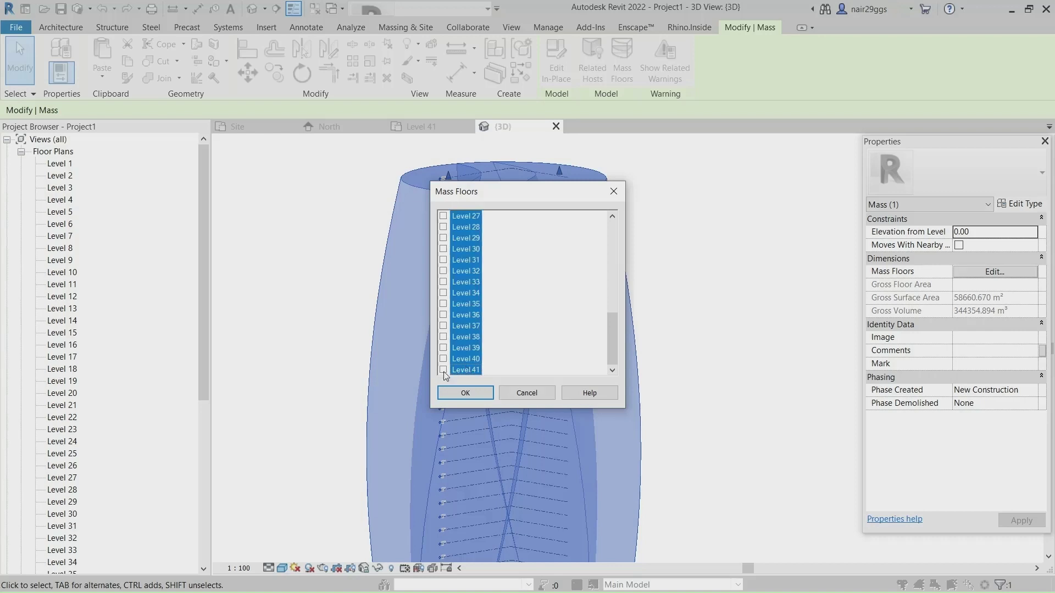
{"action": "left_click", "coordinate": [464, 394]}
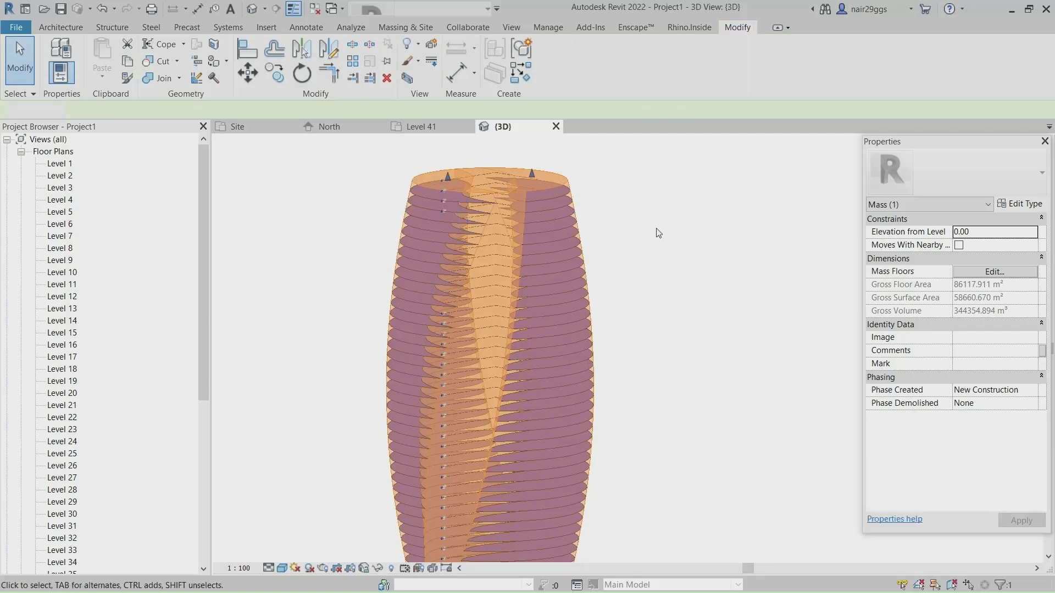
{"action": "left_click", "coordinate": [651, 226]}
Step: Create Generic 150mm floors by face on all of the tower's mass floors
{"action": "scroll", "coordinate": [389, 185], "scroll_direction": "down", "scroll_amount": 2}
{"action": "middle_click_drag", "start_coordinate": [605, 301], "coordinate": [631, 325], "text": "shift"}
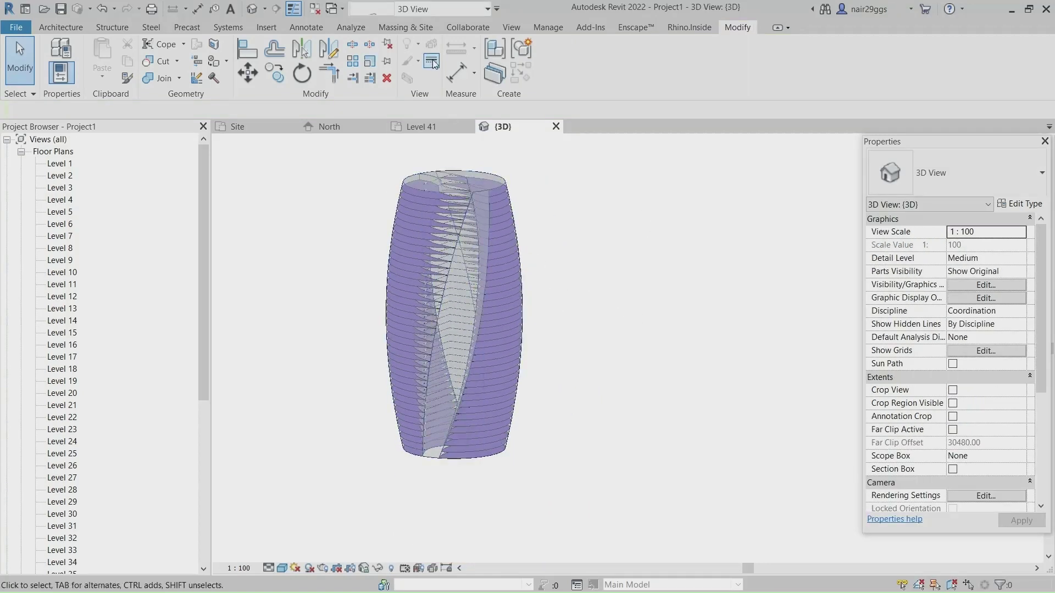
{"action": "left_click", "coordinate": [406, 28]}
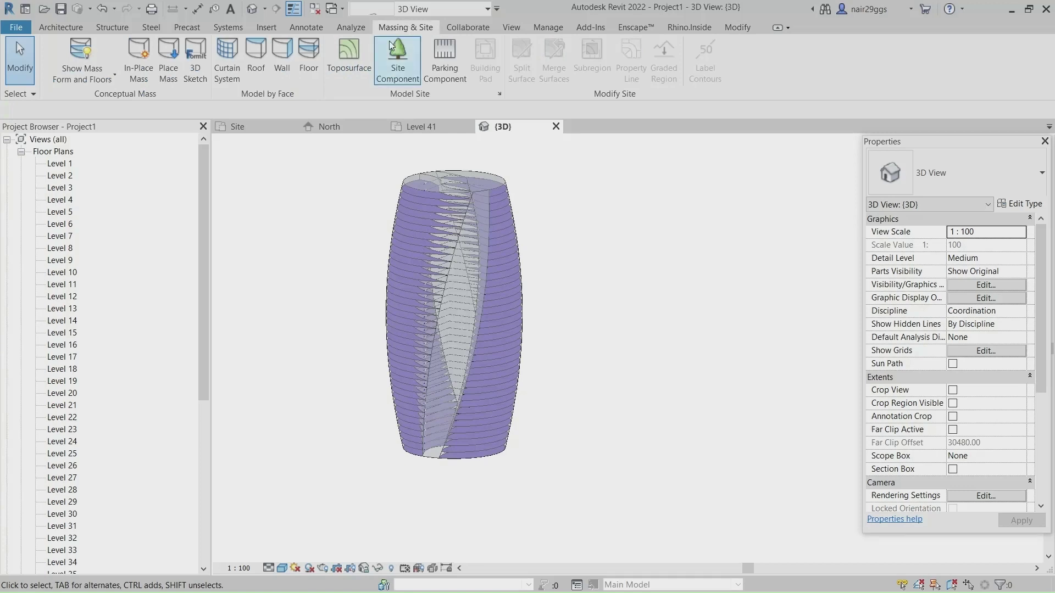
{"action": "left_click", "coordinate": [309, 55]}
{"action": "left_click_drag", "start_coordinate": [345, 147], "coordinate": [611, 485]}
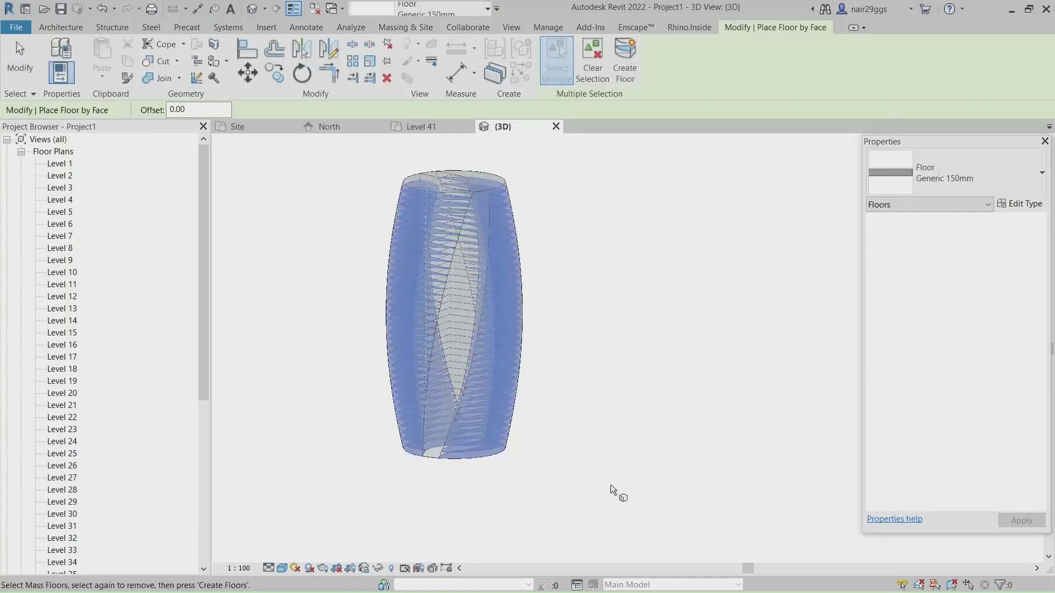
{"action": "left_click", "coordinate": [628, 80]}
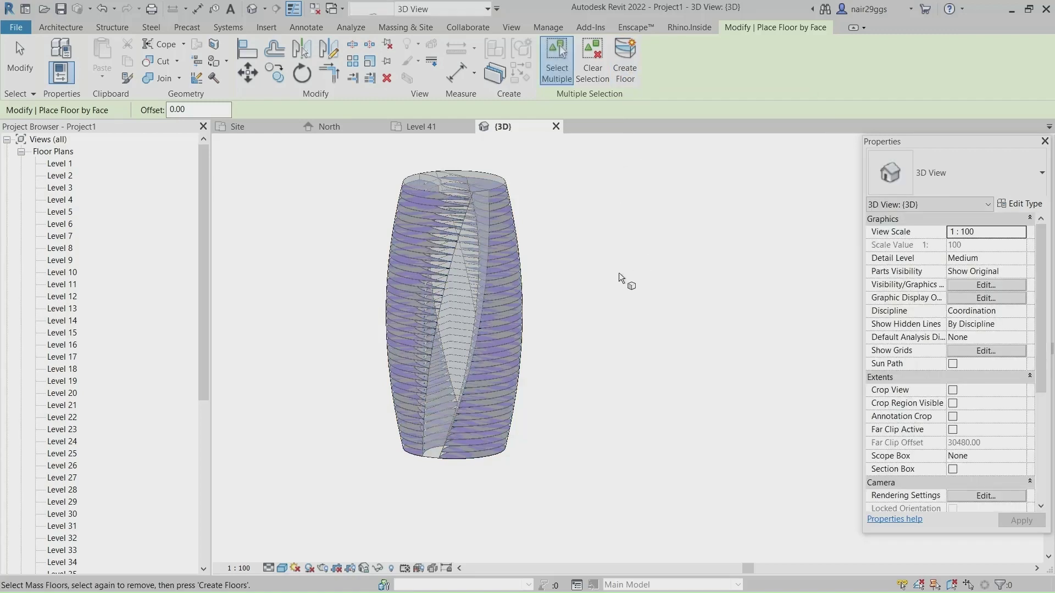
{"action": "scroll", "coordinate": [482, 209], "scroll_direction": "up", "scroll_amount": 4}
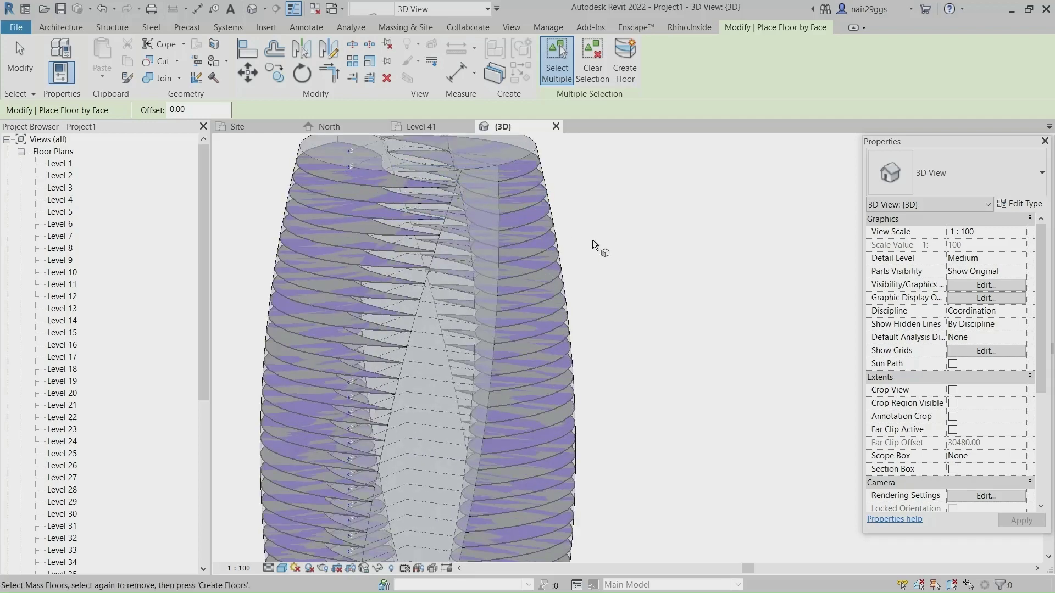
{"action": "key", "text": "Escape"}
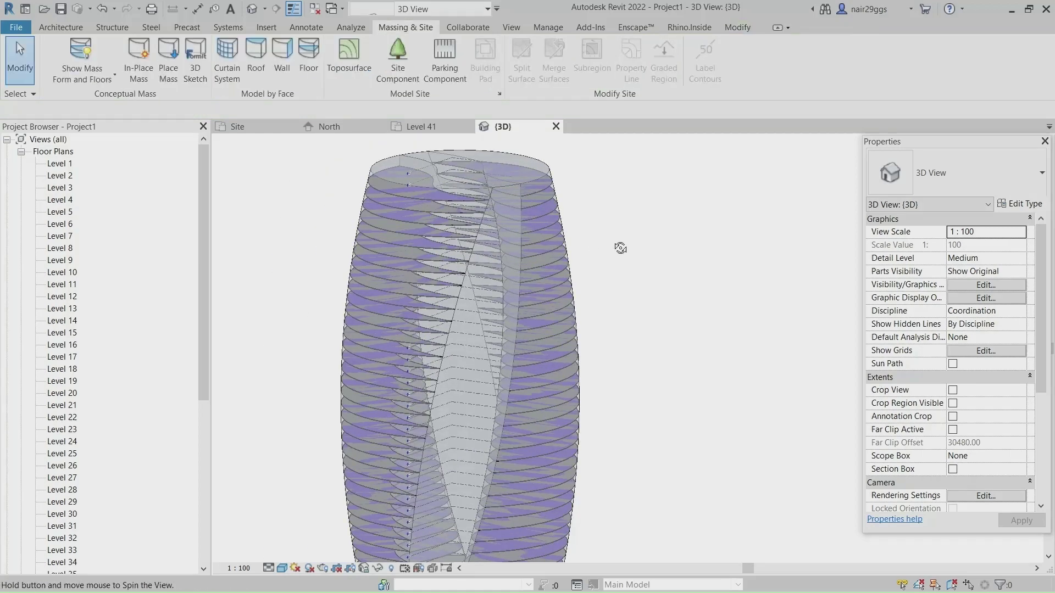
Step: Select the inner and outer faces of both twisted halves of the tower for a curtain system by face
{"action": "middle_click_drag", "start_coordinate": [620, 245], "coordinate": [548, 258], "text": "shift"}
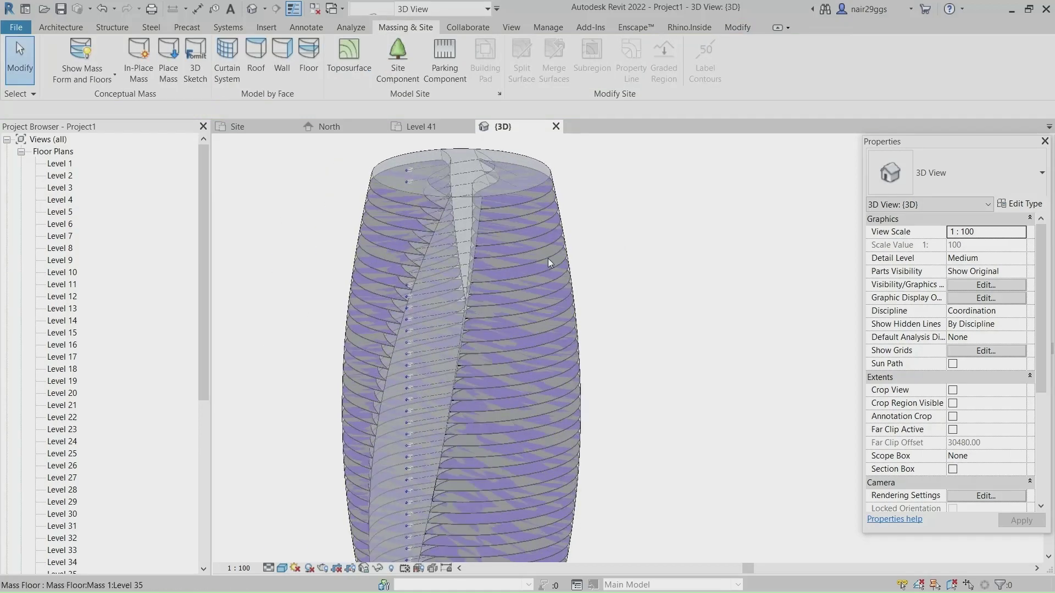
{"action": "left_click", "coordinate": [222, 69]}
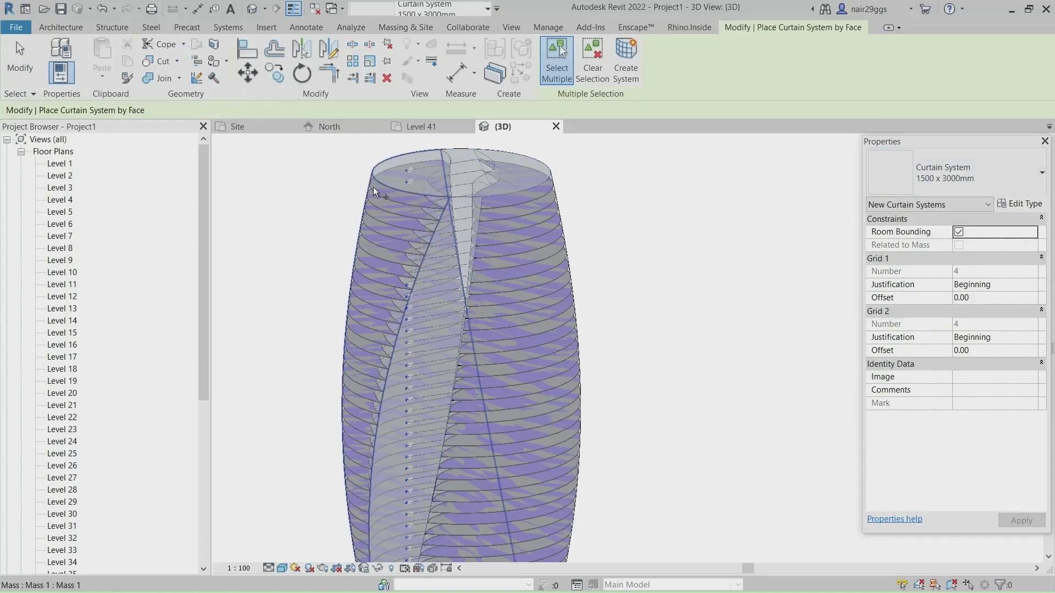
{"action": "scroll", "coordinate": [410, 174], "scroll_direction": "up", "scroll_amount": 3}
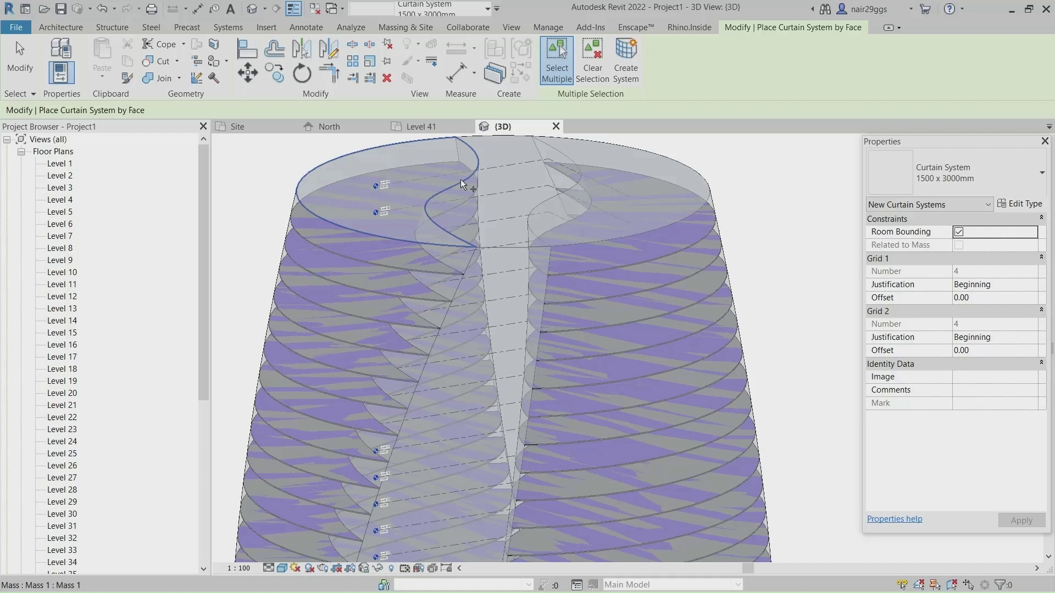
{"action": "left_click", "coordinate": [480, 185]}
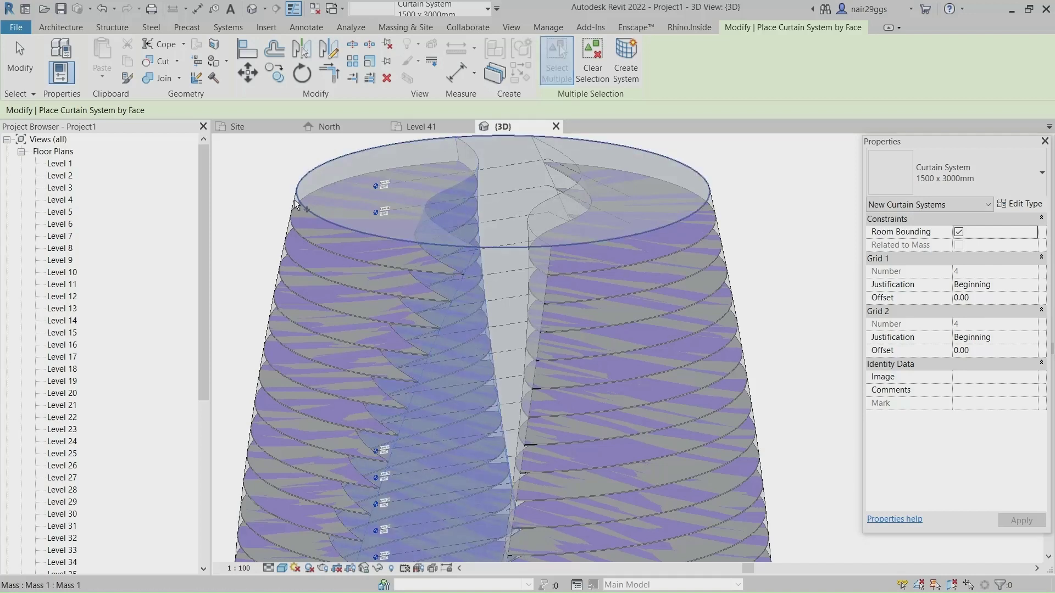
{"action": "left_click", "coordinate": [289, 222]}
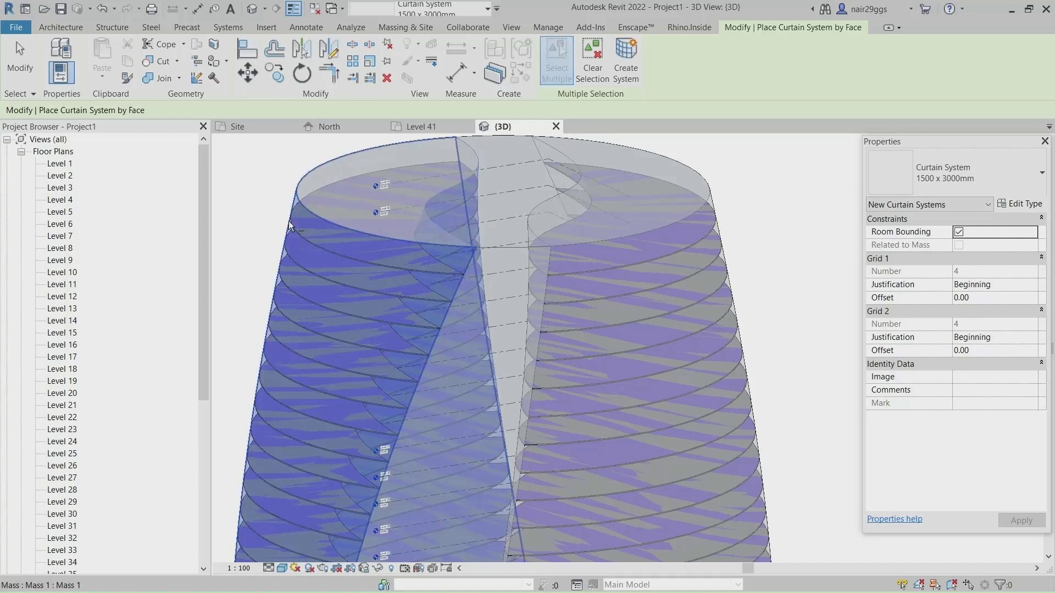
{"action": "left_click", "coordinate": [533, 233]}
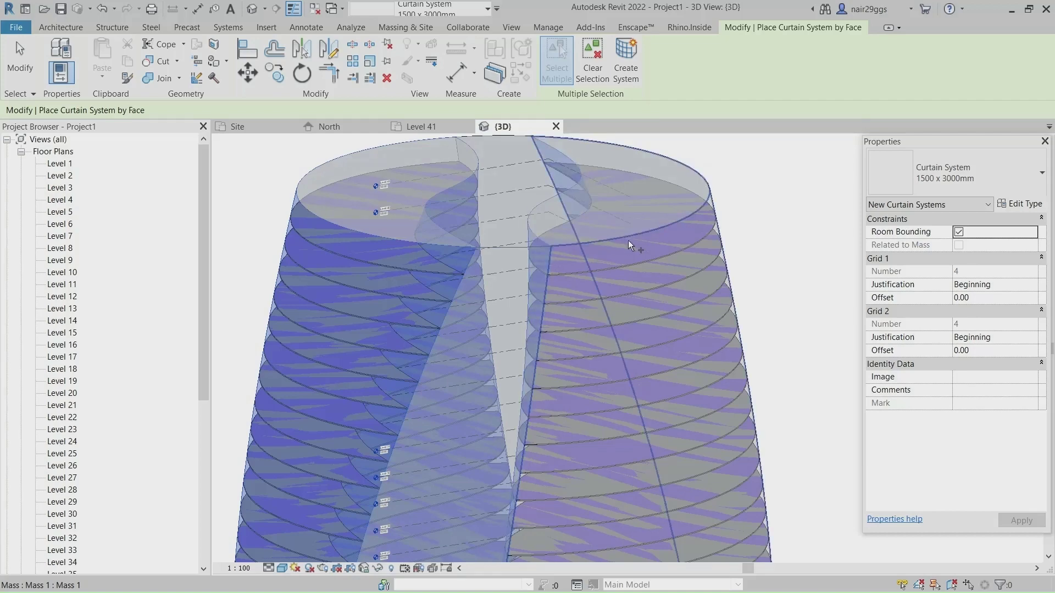
{"action": "left_click", "coordinate": [684, 225]}
{"action": "scroll", "coordinate": [495, 171], "scroll_direction": "down", "scroll_amount": 3}
{"action": "scroll", "coordinate": [495, 172], "scroll_direction": "down", "scroll_amount": 2}
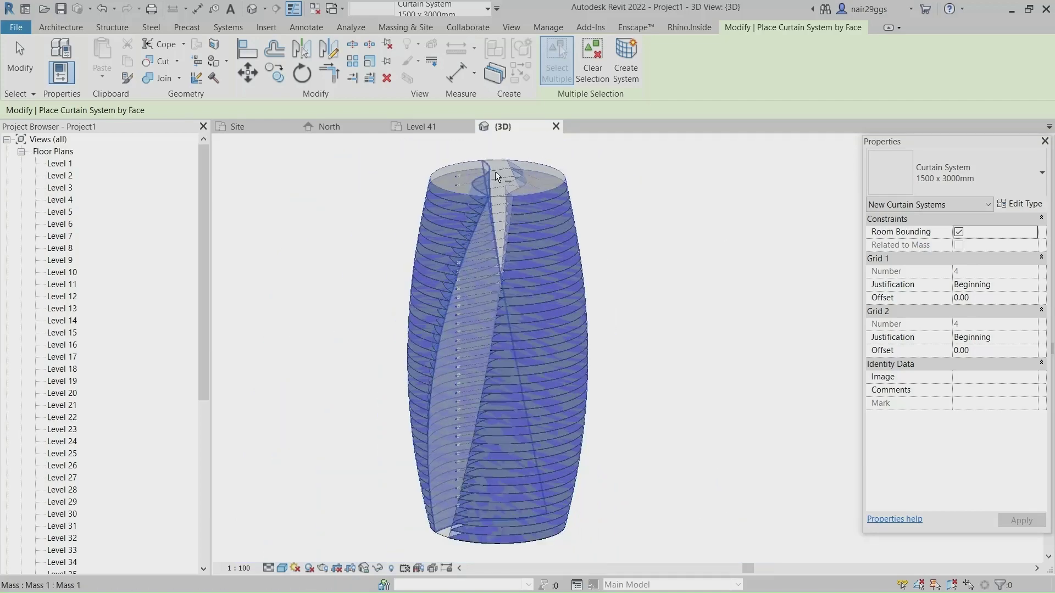
{"action": "left_click", "coordinate": [621, 62]}
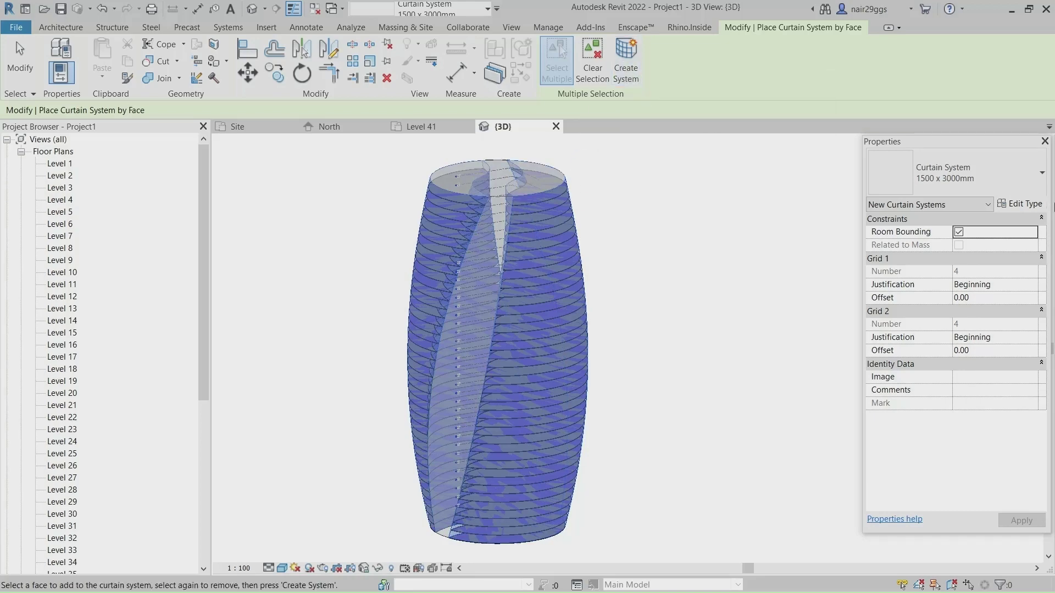
Step: Set the 1500 x 3000mm curtain system type's Grid 1 interior and both border mullions to Circular Mullion : 50mm Radius
{"action": "left_click", "coordinate": [1019, 204]}
{"action": "scroll", "coordinate": [953, 331], "scroll_direction": "down", "scroll_amount": 3}
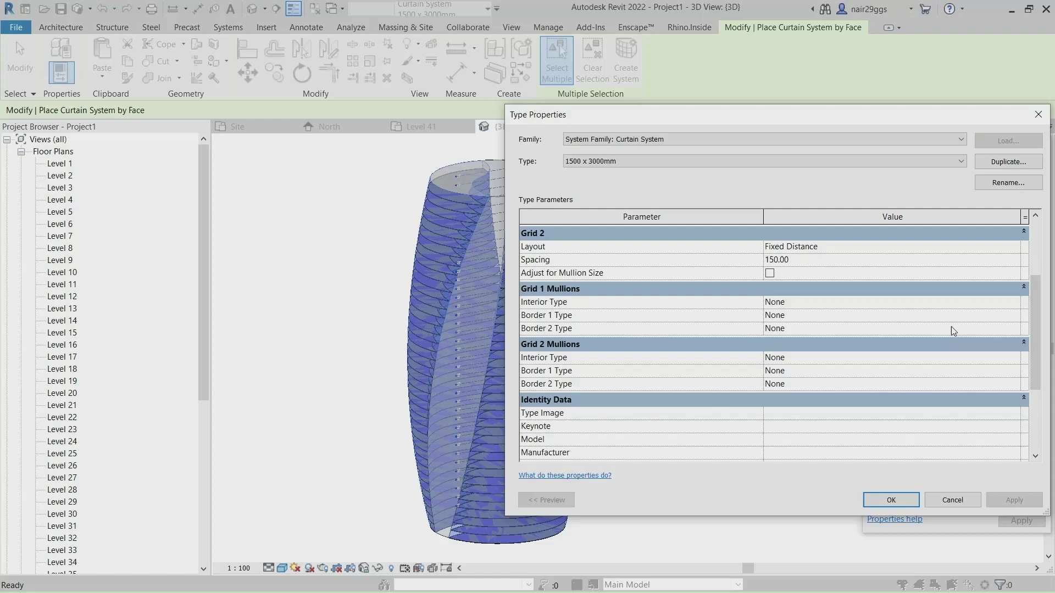
{"action": "left_click", "coordinate": [1014, 302]}
{"action": "left_click", "coordinate": [912, 340]}
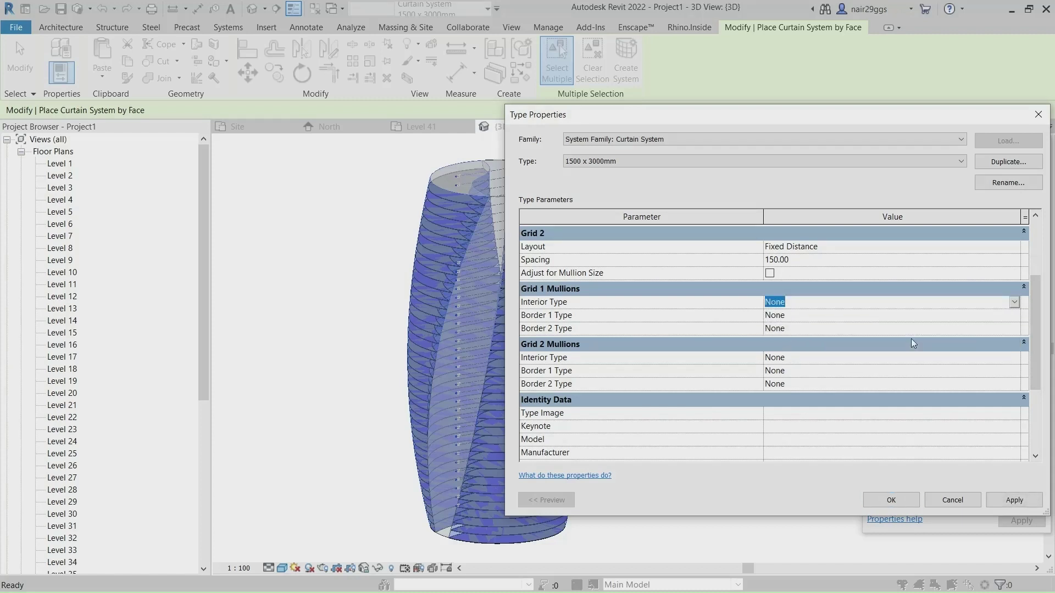
{"action": "left_click", "coordinate": [1015, 318]}
{"action": "left_click", "coordinate": [916, 354]}
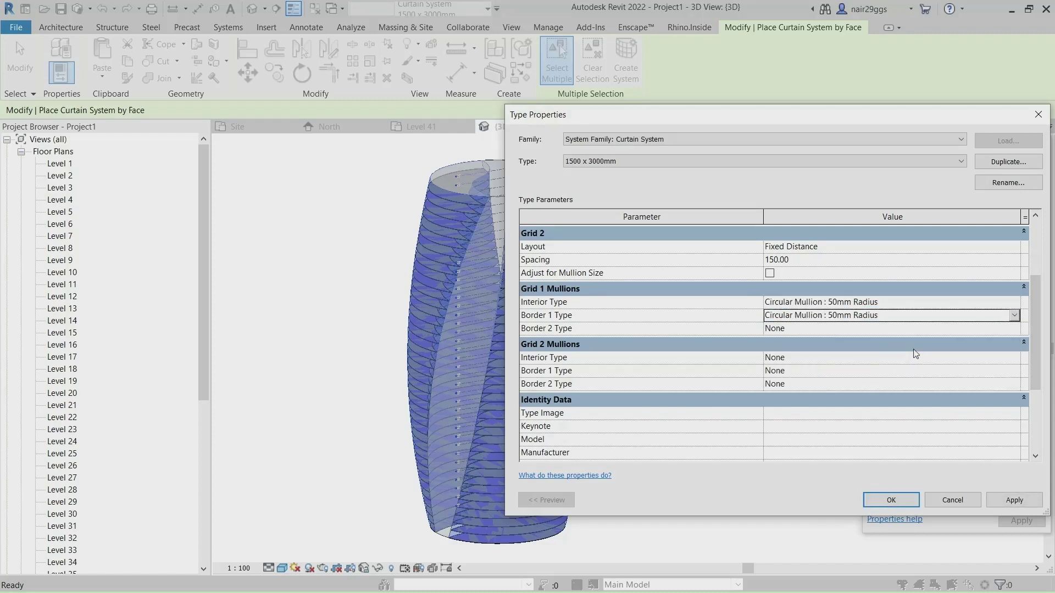
{"action": "left_click", "coordinate": [1015, 329]}
{"action": "left_click", "coordinate": [908, 363]}
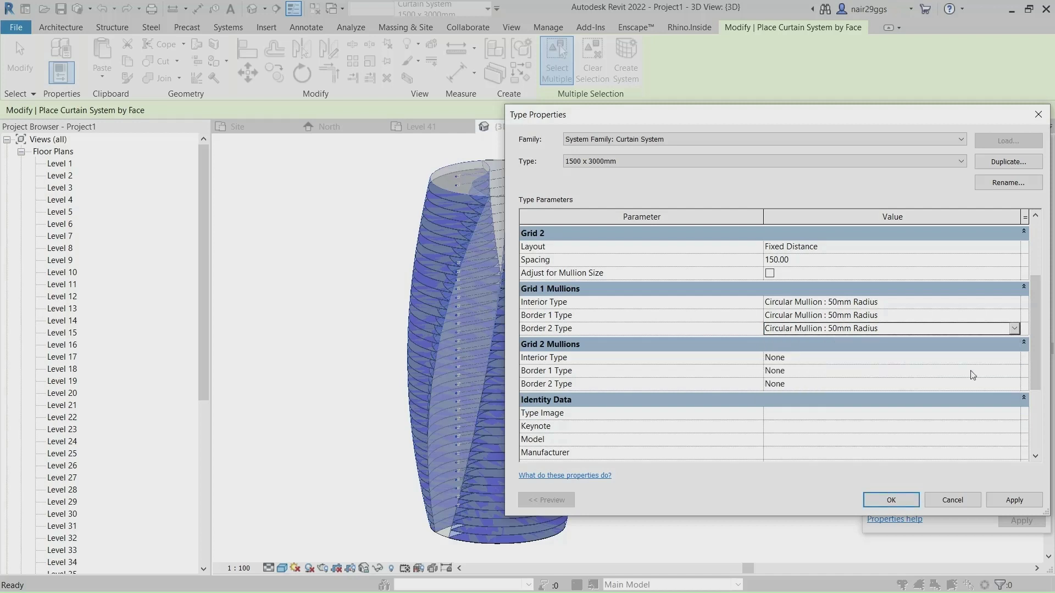
Step: Set all three Grid 2 mullions to Circular Mullion : 50mm Radius and create the curtain system on the selected faces
{"action": "left_click", "coordinate": [1015, 357]}
{"action": "left_click", "coordinate": [921, 394]}
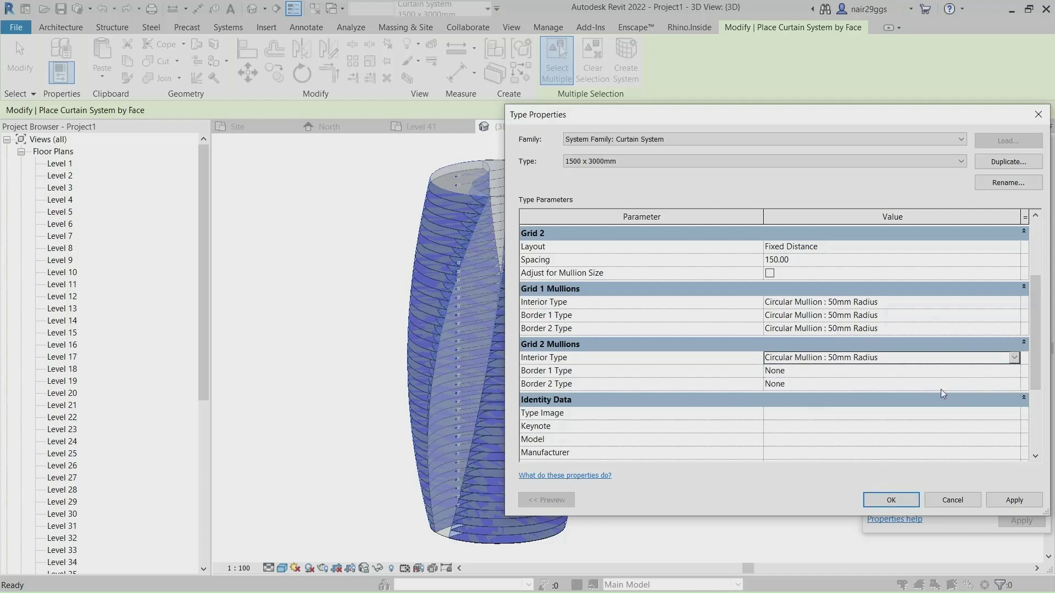
{"action": "left_click", "coordinate": [1012, 372]}
{"action": "left_click", "coordinate": [915, 407]}
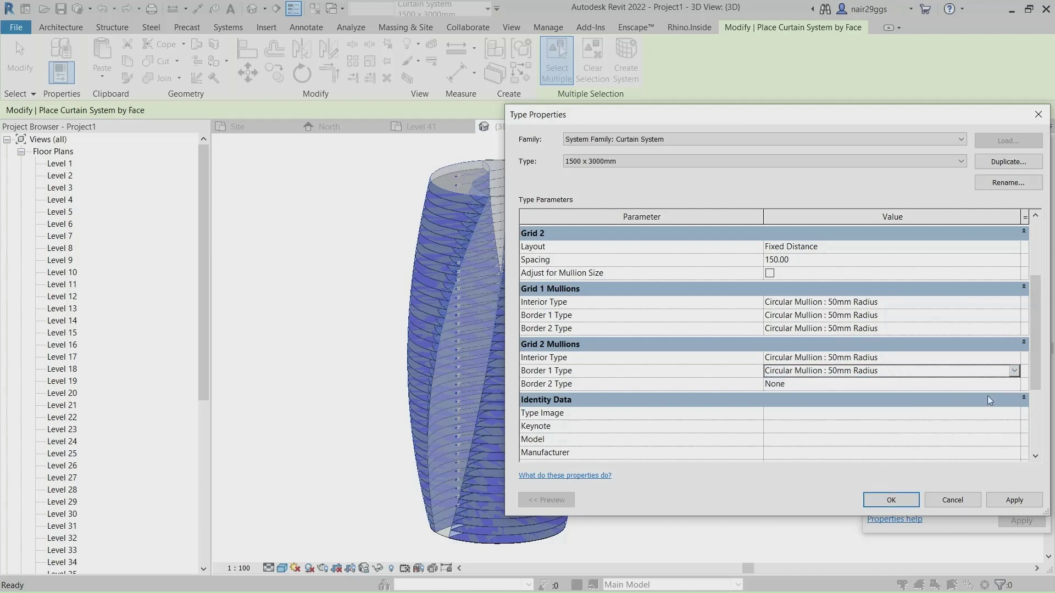
{"action": "left_click", "coordinate": [1013, 383]}
{"action": "left_click", "coordinate": [891, 422]}
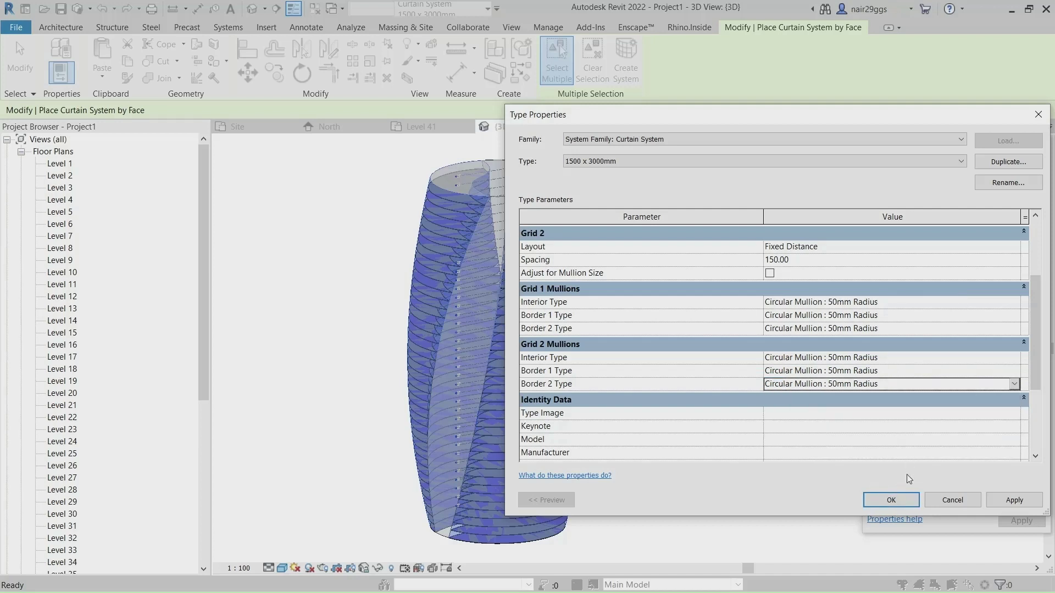
{"action": "left_click", "coordinate": [892, 500]}
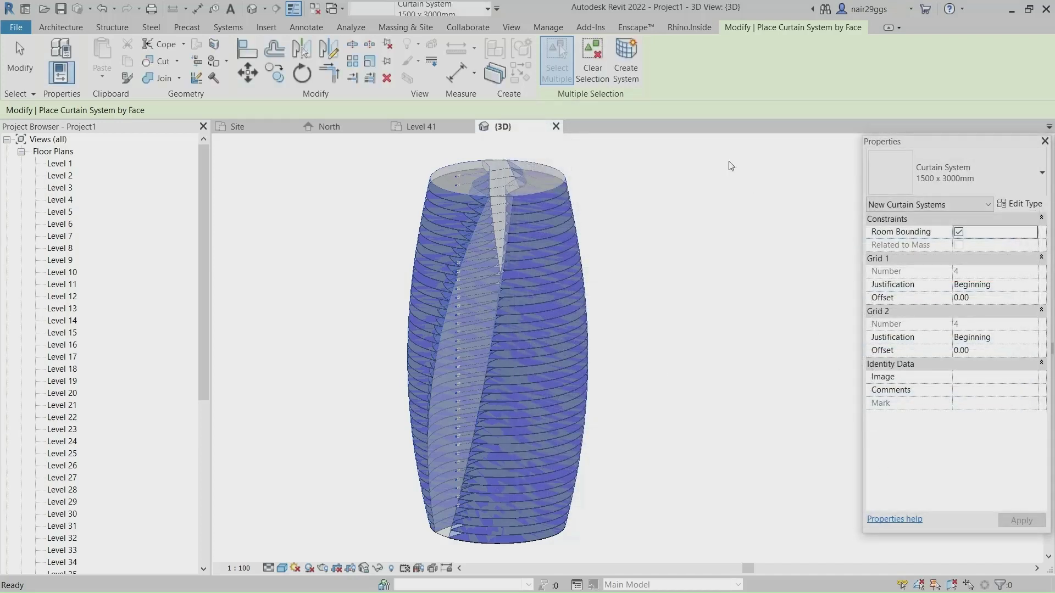
{"action": "left_click", "coordinate": [624, 73]}
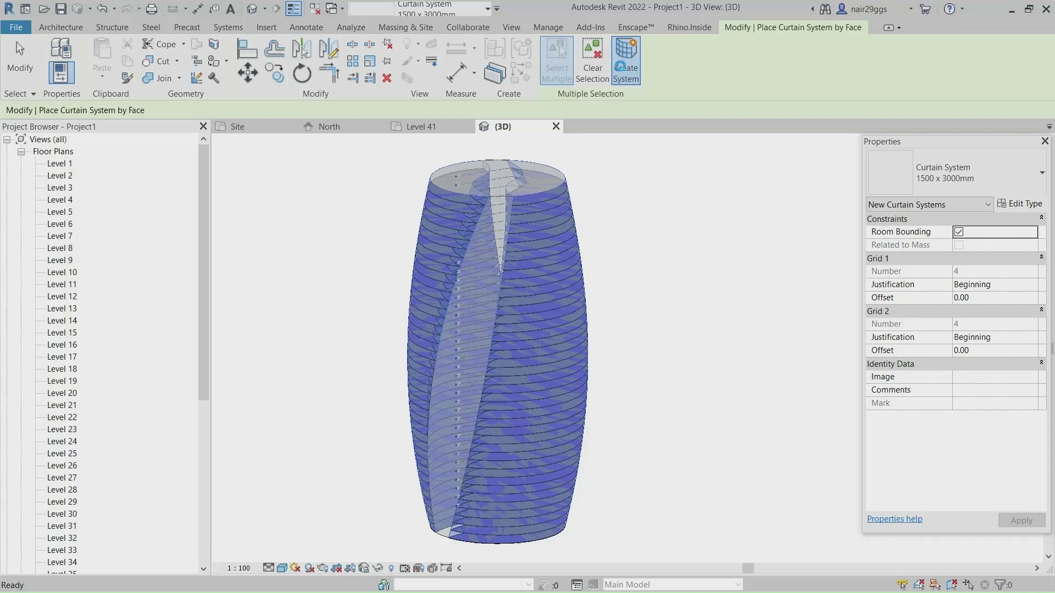
Step: Duplicate the curtain system type as 1500 x 3000mm 2 and set its Grid 2 spacing to 300
{"action": "scroll", "coordinate": [495, 193], "scroll_direction": "up", "scroll_amount": 3}
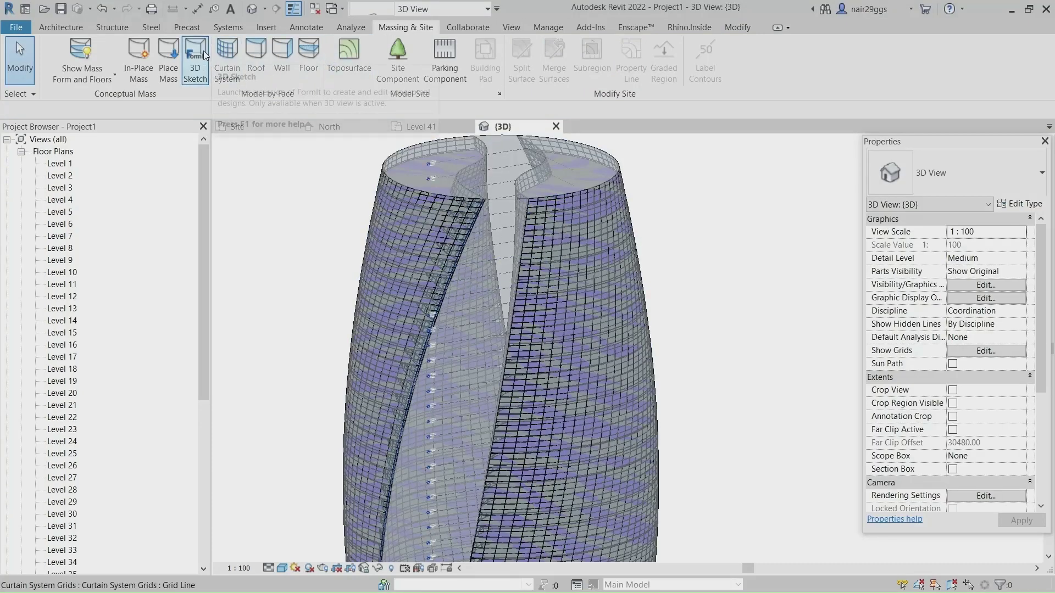
{"action": "left_click", "coordinate": [227, 60]}
{"action": "left_click", "coordinate": [965, 183]}
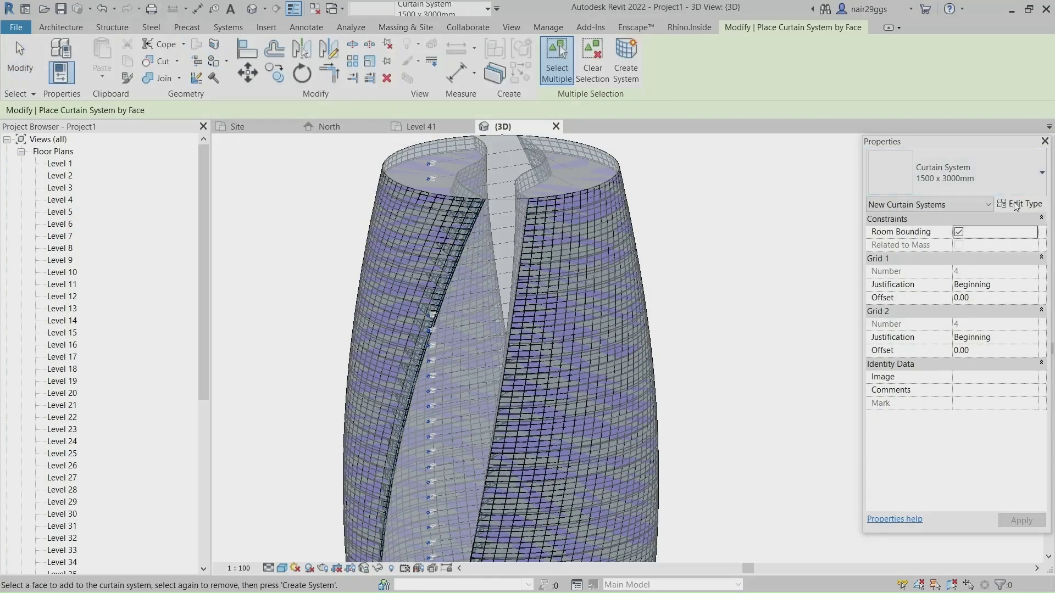
{"action": "left_click", "coordinate": [1014, 203]}
{"action": "left_click", "coordinate": [1008, 161]}
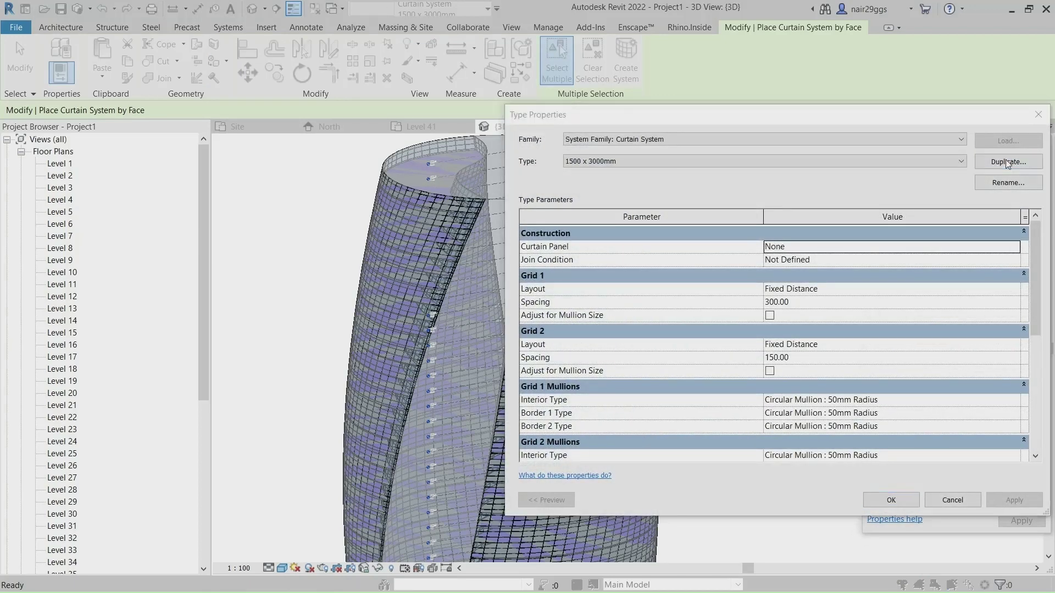
{"action": "left_click", "coordinate": [779, 343]}
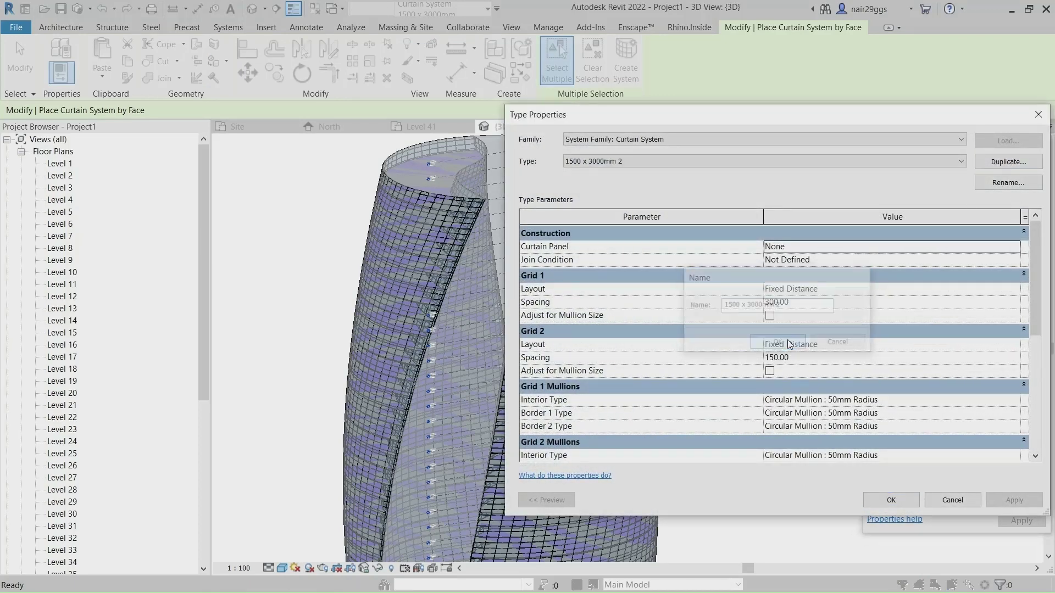
{"action": "left_click", "coordinate": [809, 358]}
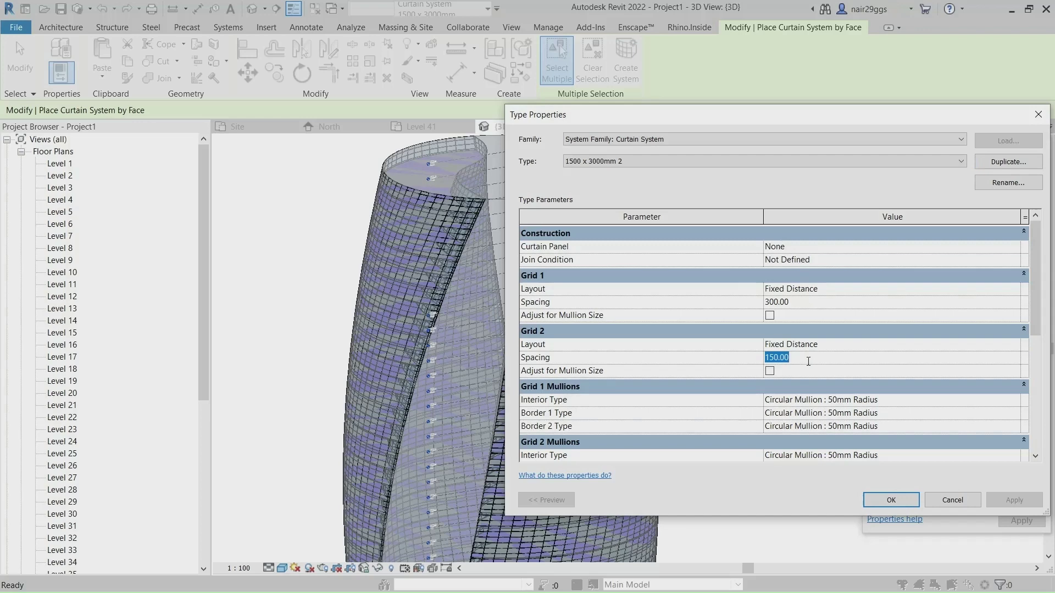
{"action": "type", "text": "300"}
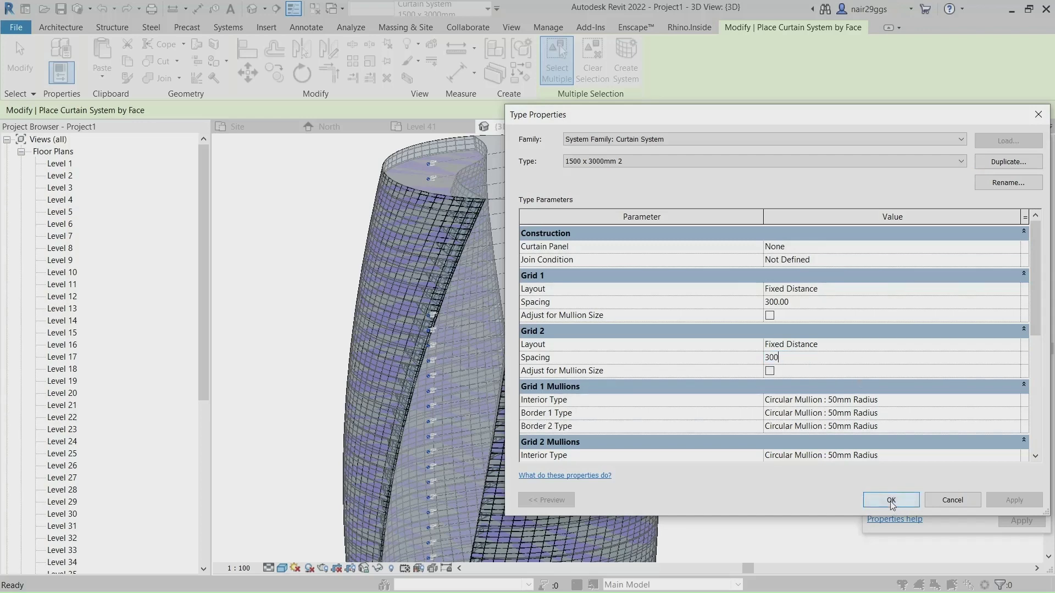
{"action": "left_click", "coordinate": [891, 501]}
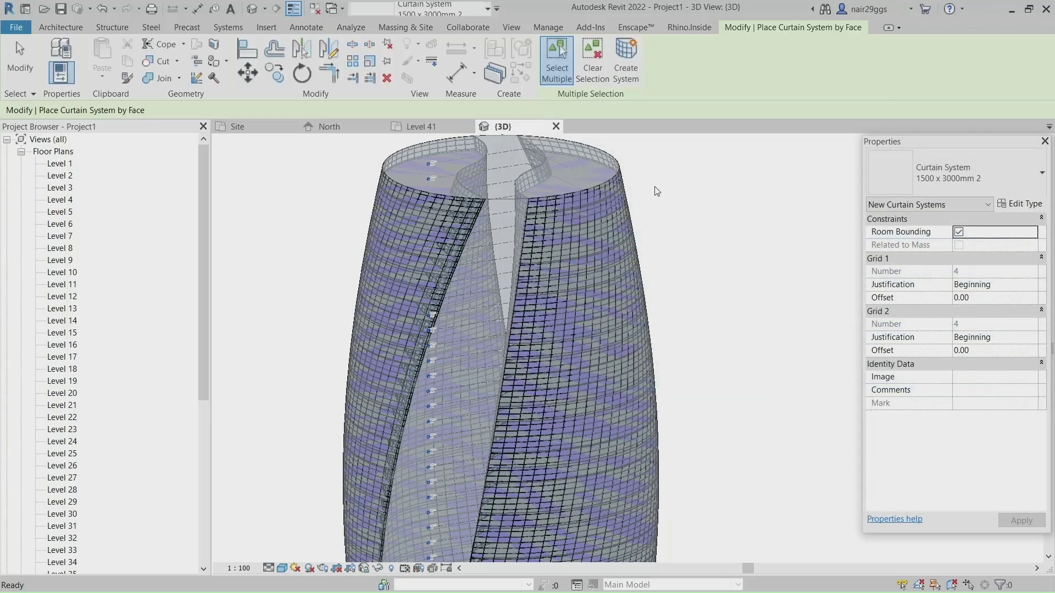
Step: Create a 1500 x 3000mm 2 curtain system on the surface filling the gap between the tower's two halves
{"action": "left_click", "coordinate": [519, 201]}
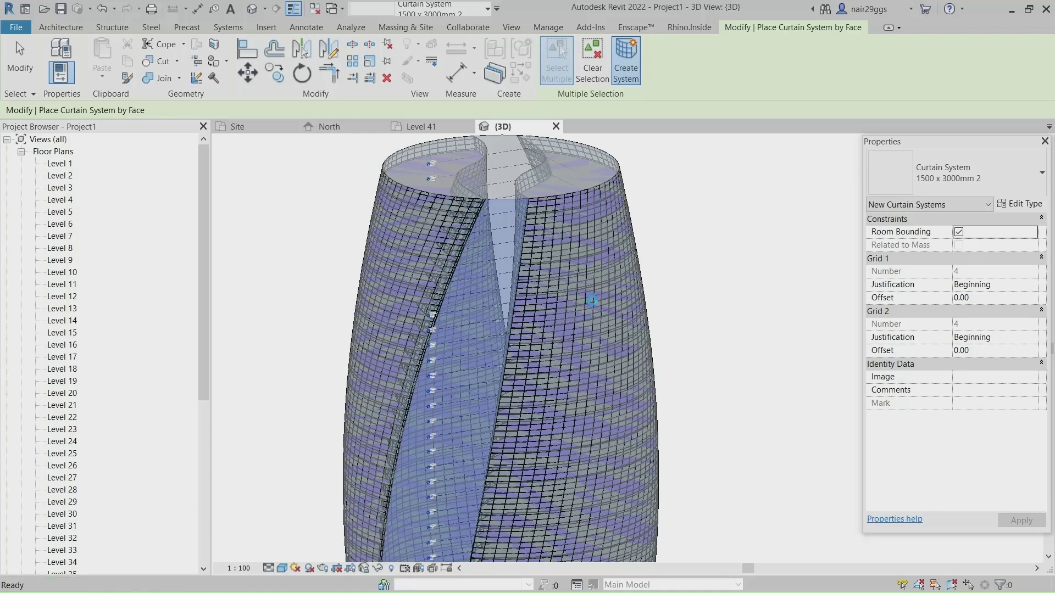
{"action": "middle_click_drag", "start_coordinate": [592, 300], "coordinate": [543, 189], "text": "shift"}
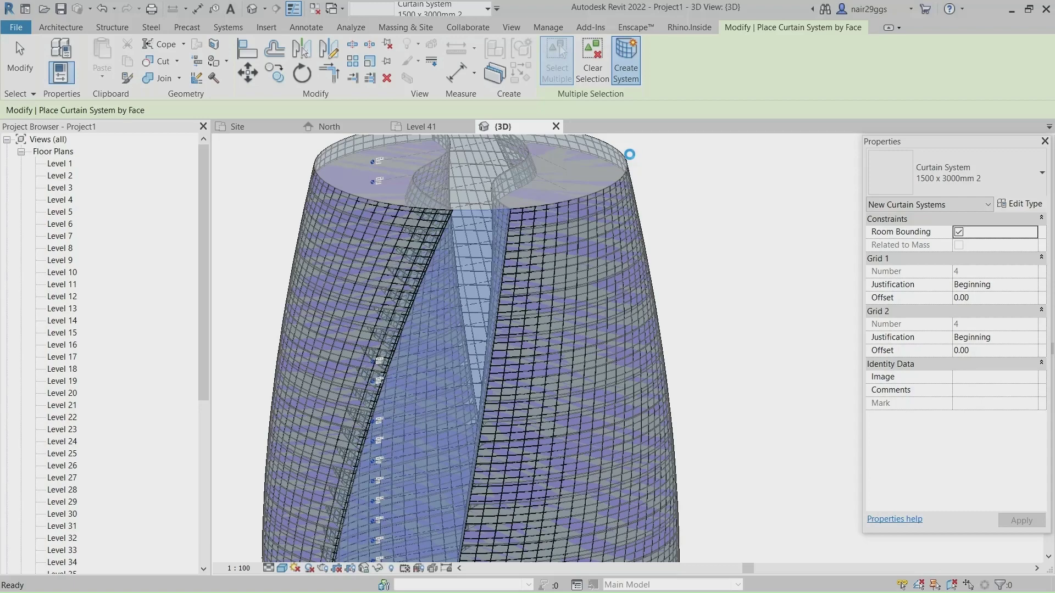
{"action": "scroll", "coordinate": [539, 169], "scroll_direction": "down", "scroll_amount": 5}
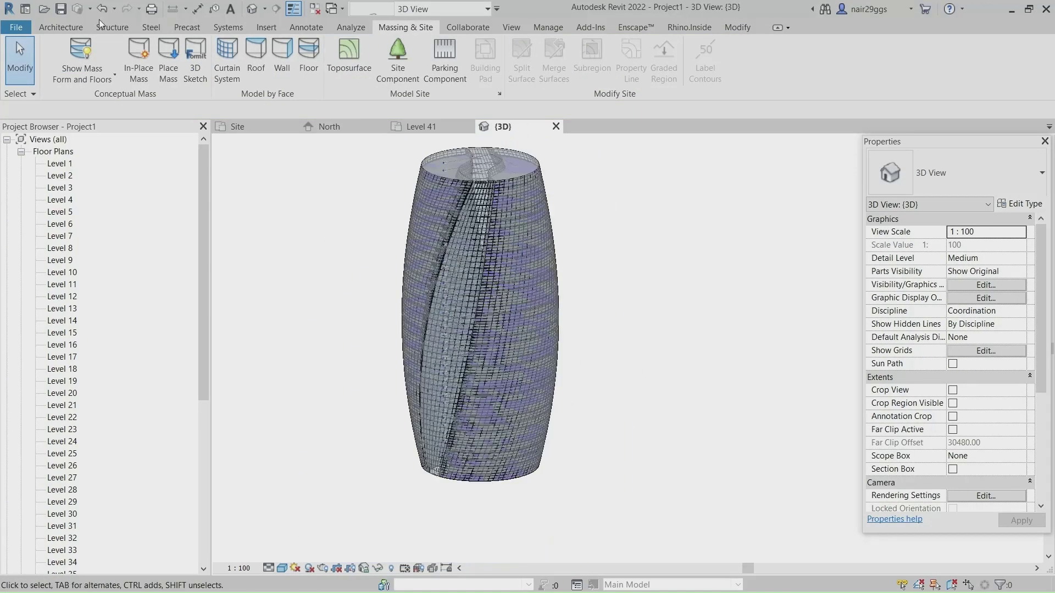
Step: Try to place a Warm Roof - Timber roof by face on the tower's top at Level 41
{"action": "left_click", "coordinate": [256, 58]}
{"action": "left_click", "coordinate": [956, 173]}
{"action": "left_click", "coordinate": [934, 398]}
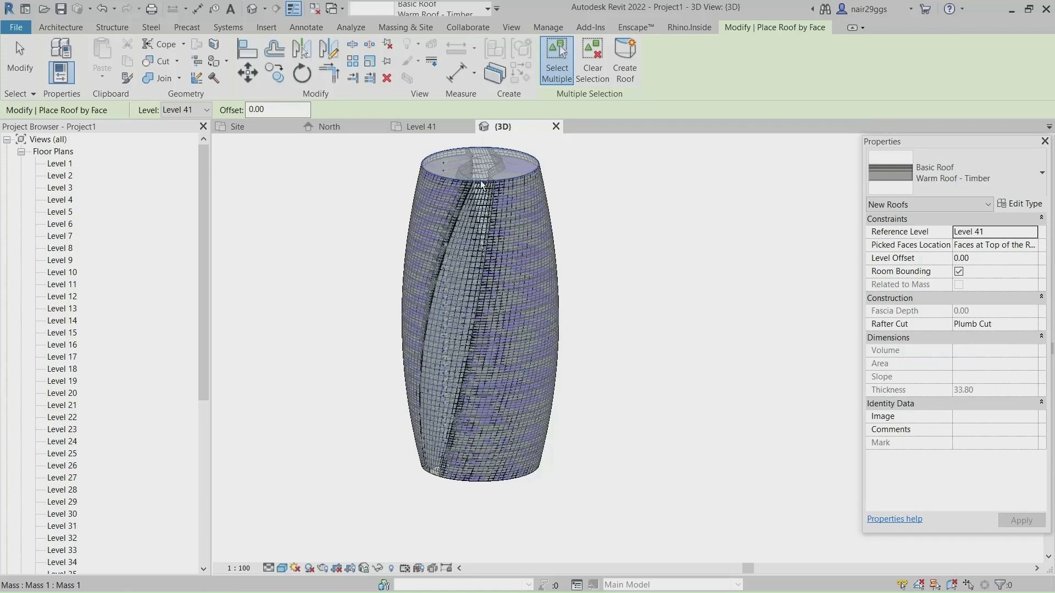
{"action": "left_click", "coordinate": [522, 163]}
{"action": "scroll", "coordinate": [524, 208], "scroll_direction": "up", "scroll_amount": 5}
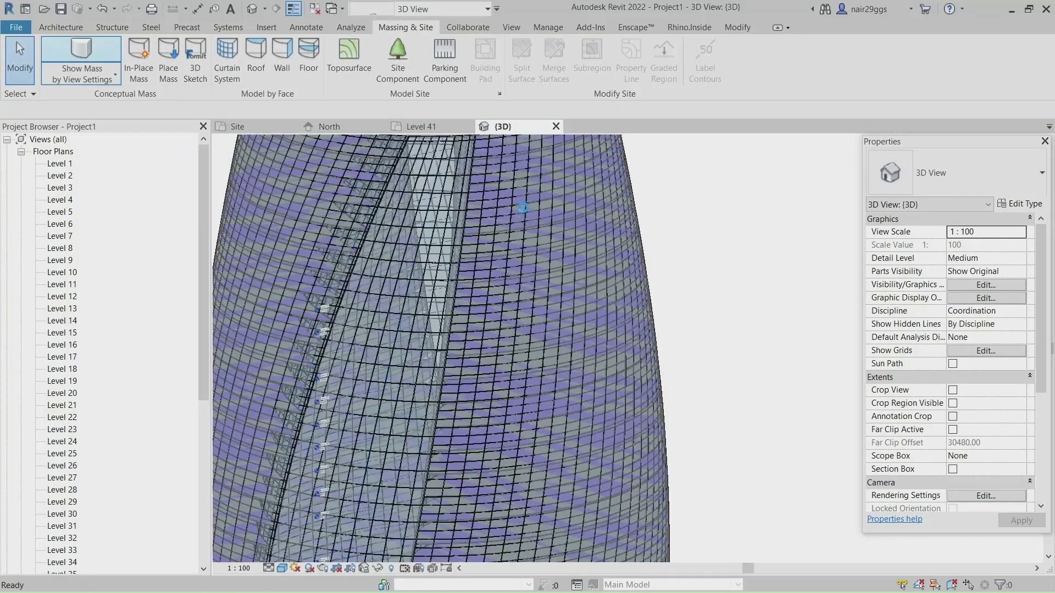
Step: Hide the level markers in the 3D view
{"action": "scroll", "coordinate": [594, 222], "scroll_direction": "down", "scroll_amount": 5}
{"action": "mouse_move", "coordinate": [593, 223]}
{"action": "middle_mouse_down", "text": "shift"}
{"action": "mouse_move", "coordinate": [694, 232]}
{"action": "mouse_move", "coordinate": [587, 271]}
{"action": "middle_mouse_up", "text": "shift"}
{"action": "scroll", "coordinate": [391, 156], "scroll_direction": "up", "scroll_amount": 5}
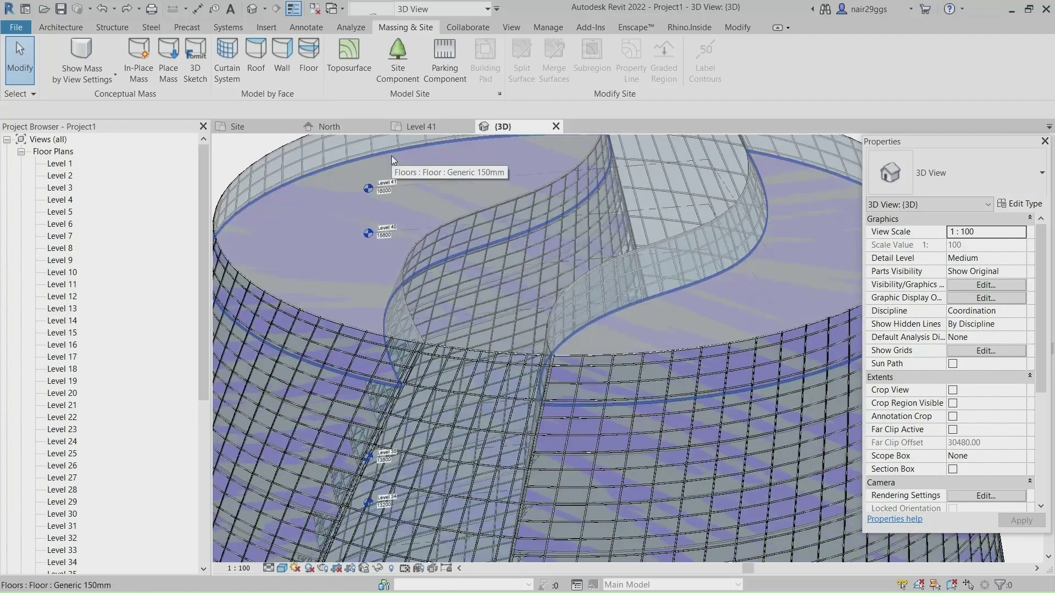
{"action": "right_click", "coordinate": [407, 217]}
{"action": "left_click", "coordinate": [664, 324]}
Step: Switch the mass display to Show Mass by View Settings to hide the tower's mass form and floors
{"action": "left_click", "coordinate": [82, 60]}
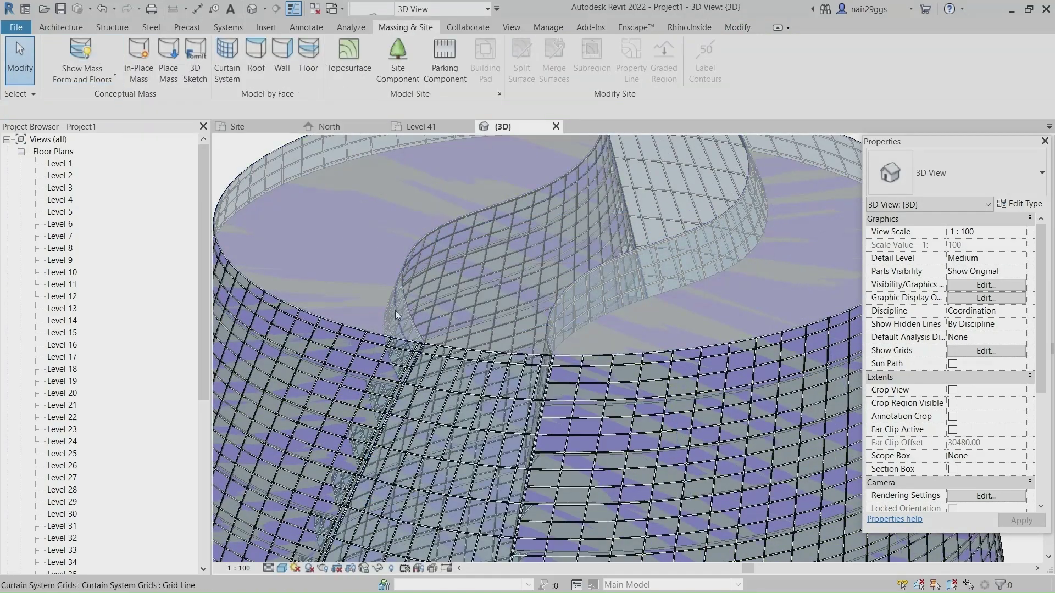
{"action": "left_click", "coordinate": [82, 61]}
{"action": "scroll", "coordinate": [572, 163], "scroll_direction": "up", "scroll_amount": 2}
{"action": "right_click", "coordinate": [571, 163]}
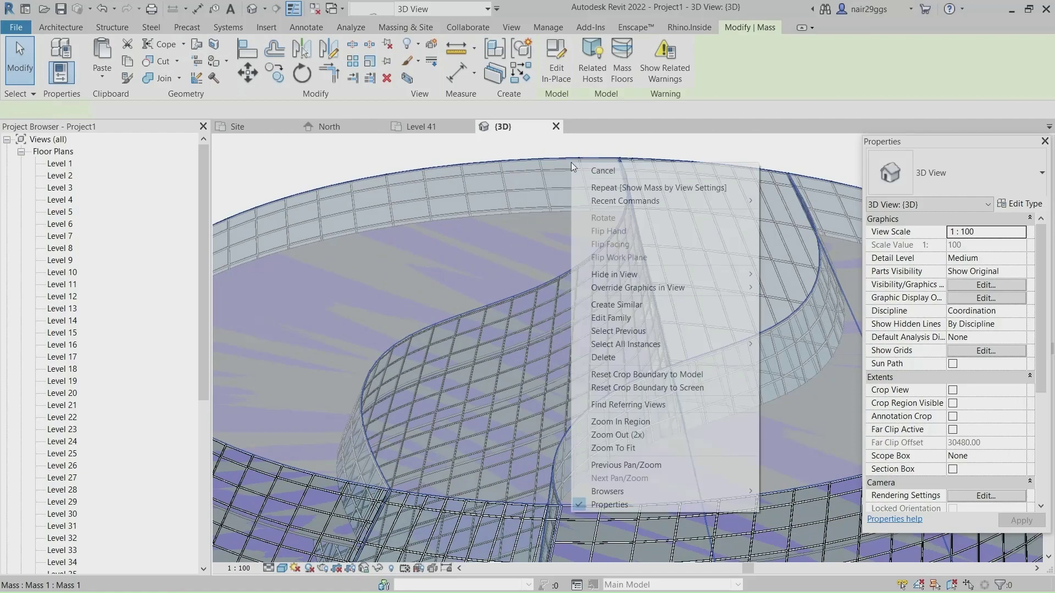
{"action": "left_click", "coordinate": [603, 171]}
Step: Change the 3D view's visual style and examine the tower's curtain systems and floors
{"action": "scroll", "coordinate": [468, 329], "scroll_direction": "down", "scroll_amount": 5}
{"action": "left_click", "coordinate": [282, 569]}
{"action": "left_click", "coordinate": [297, 501]}
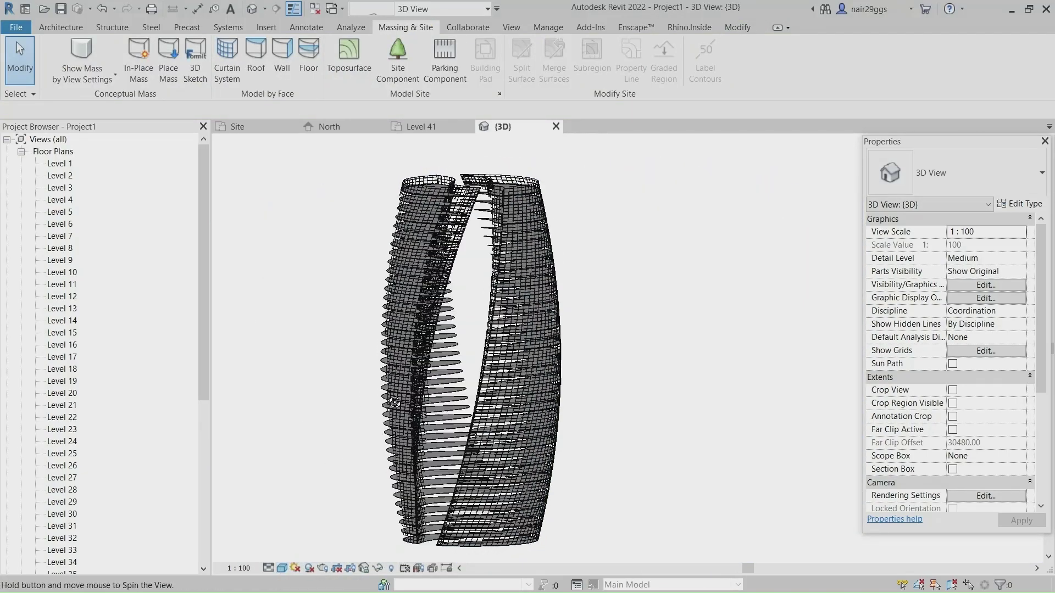
{"action": "middle_click_drag", "start_coordinate": [394, 402], "coordinate": [641, 394], "text": "shift"}
{"action": "scroll", "coordinate": [453, 444], "scroll_direction": "up", "scroll_amount": 5}
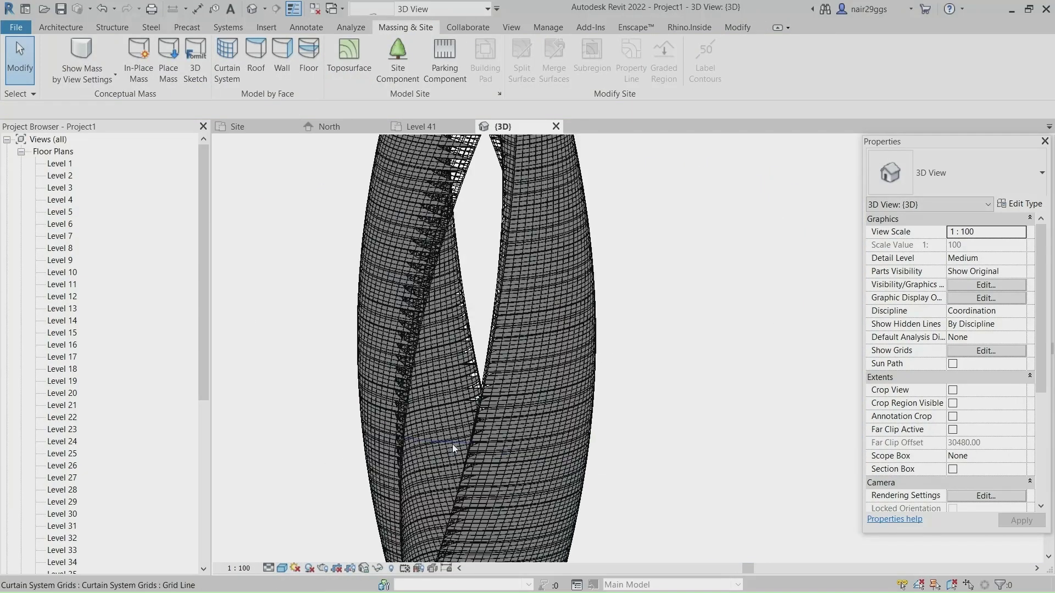
{"action": "scroll", "coordinate": [697, 285], "scroll_direction": "down", "scroll_amount": 1}
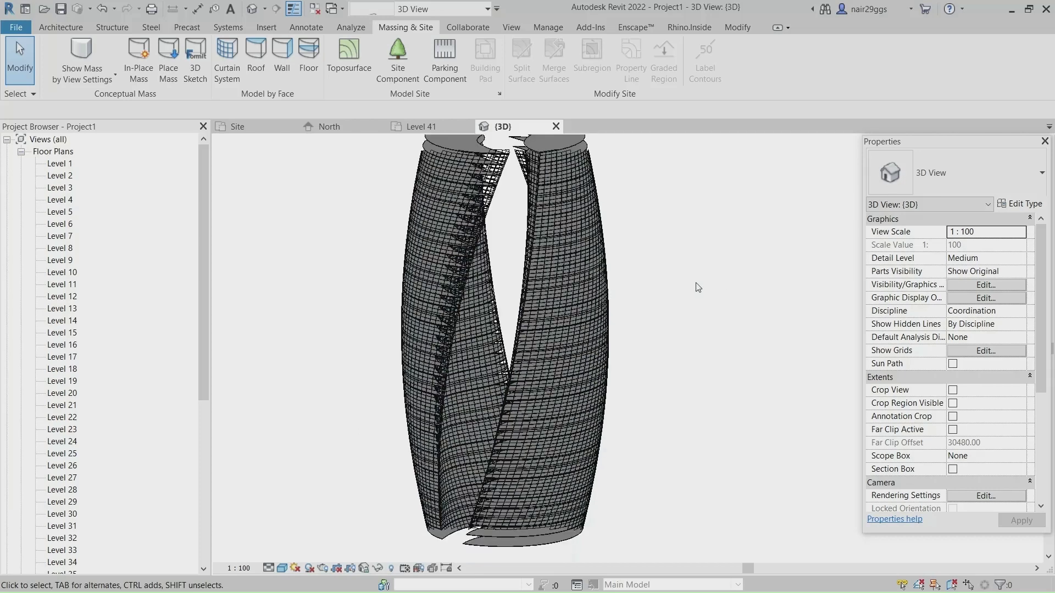